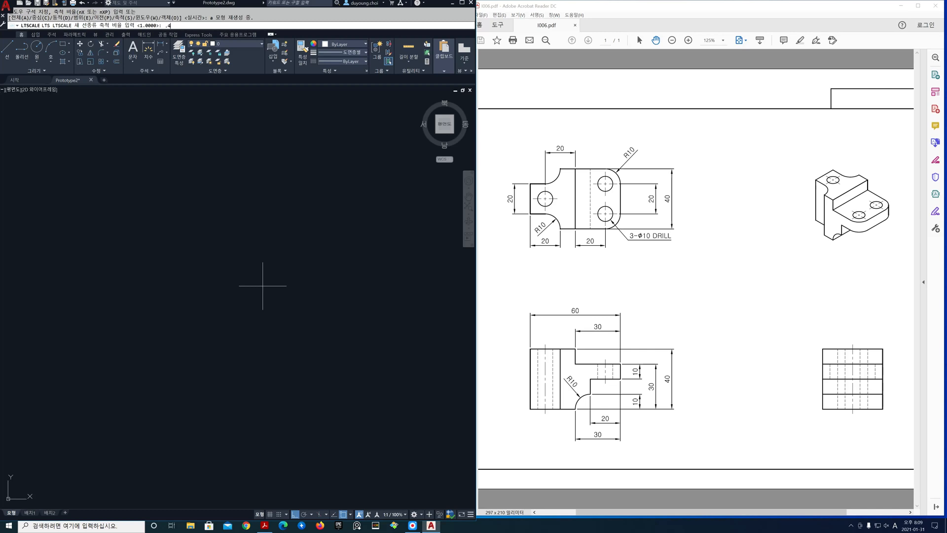
Make cen the current layer and draw a long vertical centre line through the left part of the drawing area
left_click(256, 45)
left_click(245, 62)
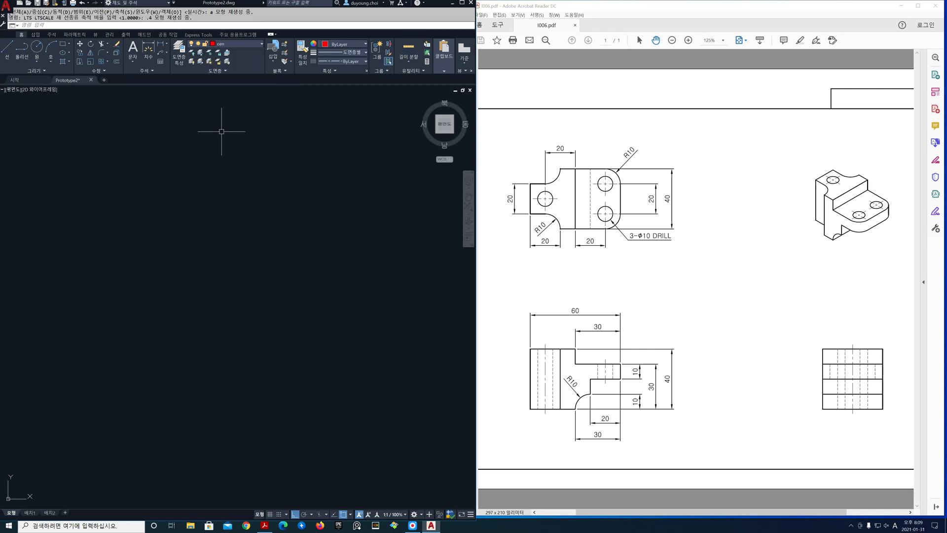
type("l")
key("Return")
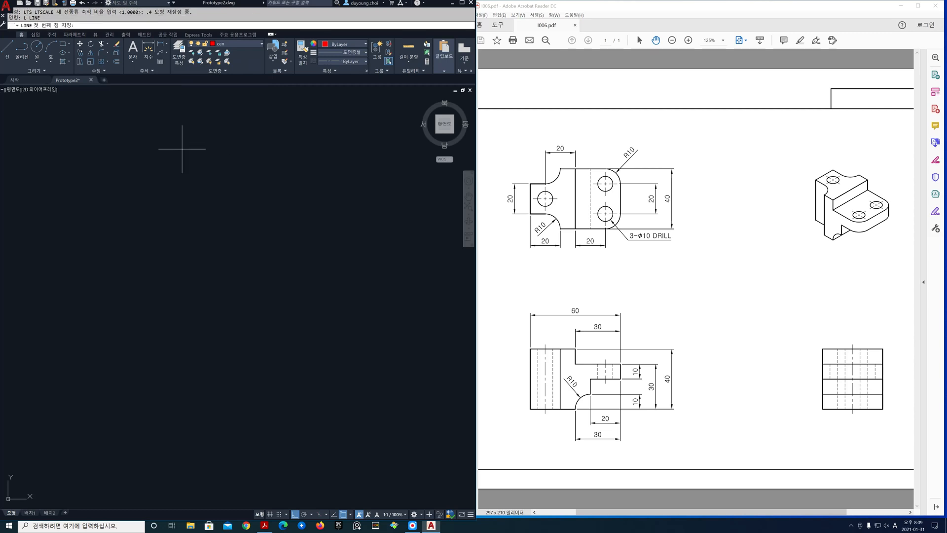
left_click(137, 131)
left_click(158, 467)
key("Return")
Draw a long horizontal centre line crossing the vertical one near its lower end
key("Return")
left_click(79, 424)
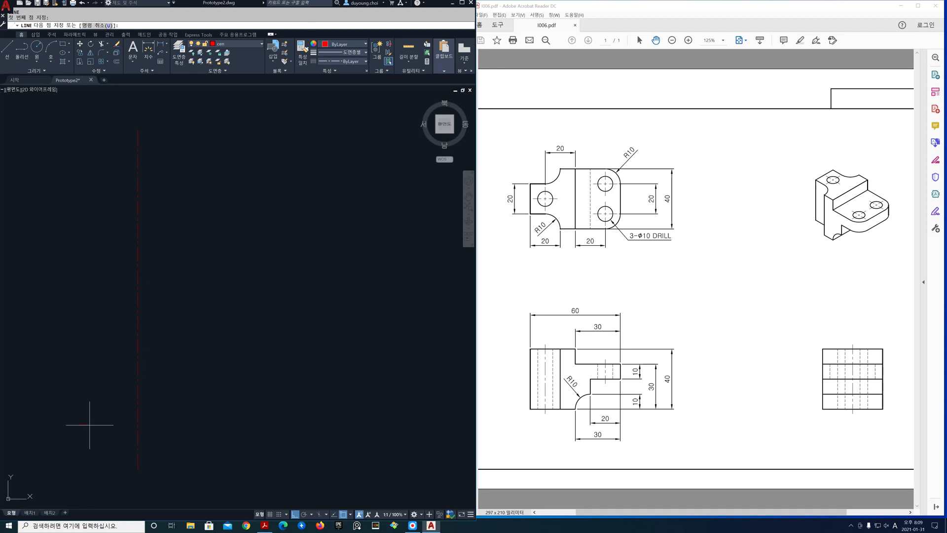
left_click(386, 384)
Copy the vertical centre line horizontally to the right to mark the side view
key("Return")
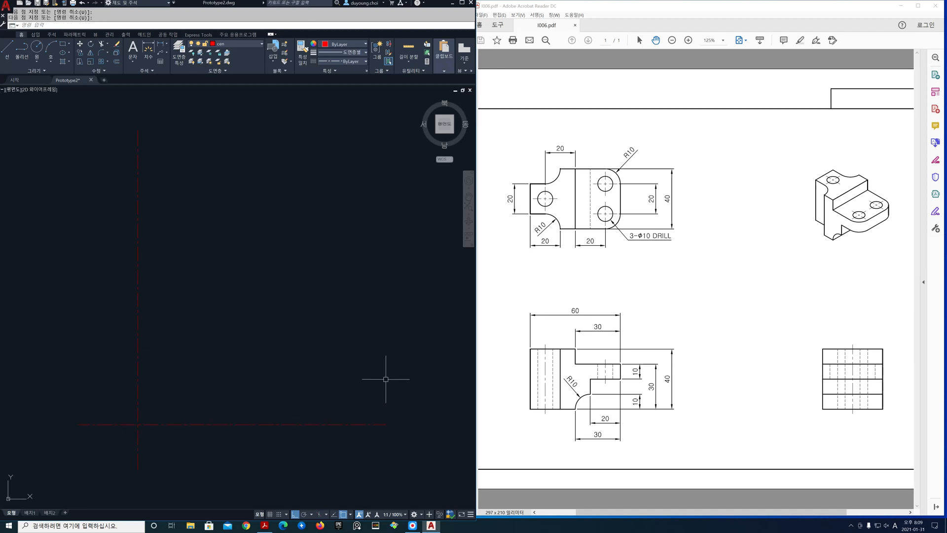
type("co")
key("Return")
left_click(171, 421)
left_click(93, 366)
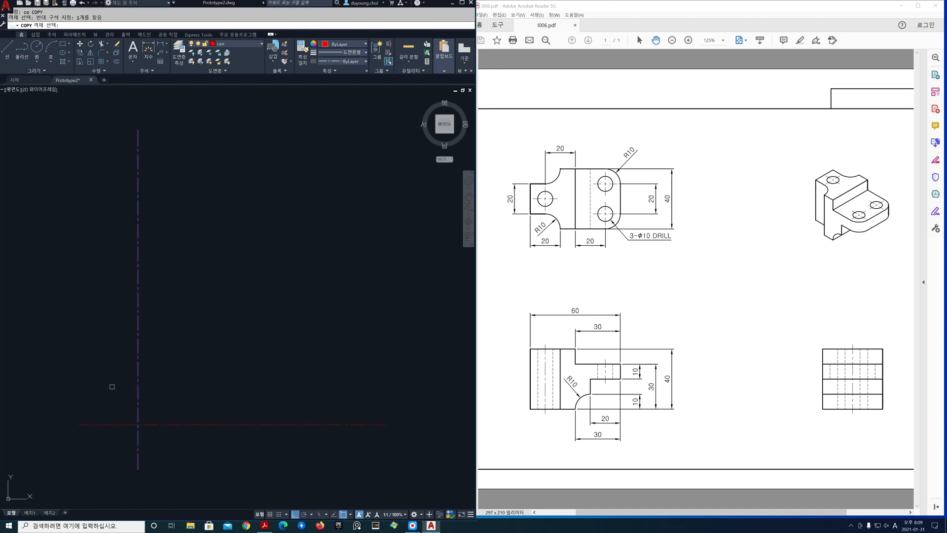
key("Return")
left_click(173, 376)
left_click(375, 364)
Copy the horizontal centre line straight up to mark the top view
key("Return")
key("Return")
left_click(408, 444)
left_click(357, 397)
key("Return")
left_click(366, 404)
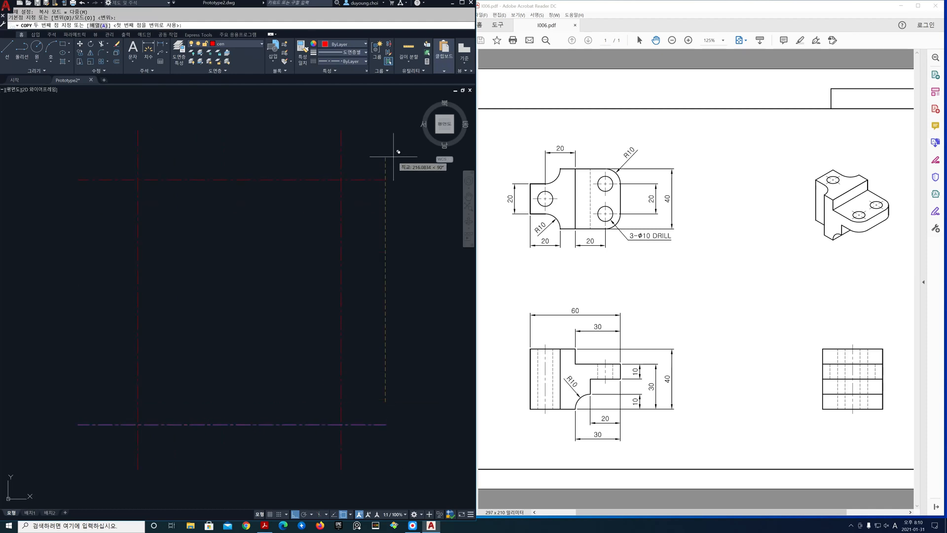
left_click(393, 163)
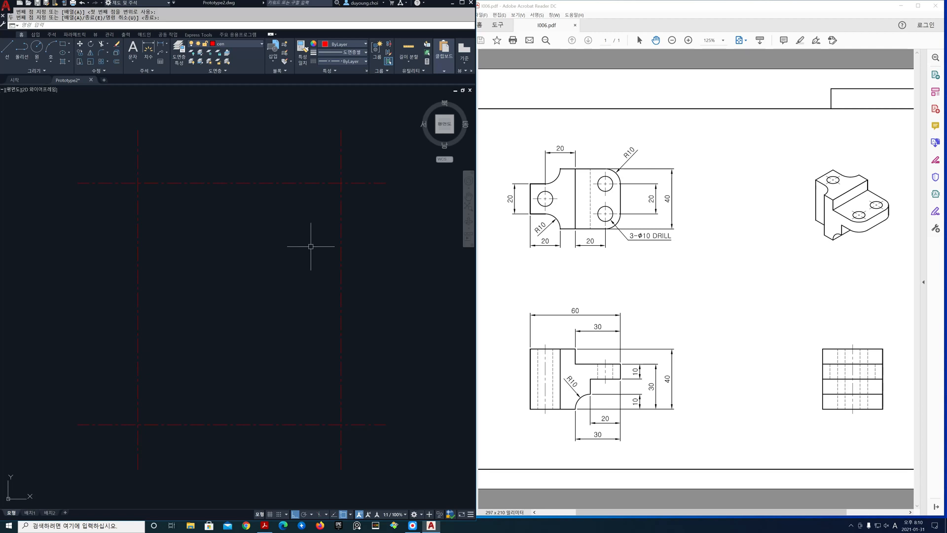
Offset the upper horizontal centre line by 10 both upward and downward
type("o")
key("Return")
type("1")
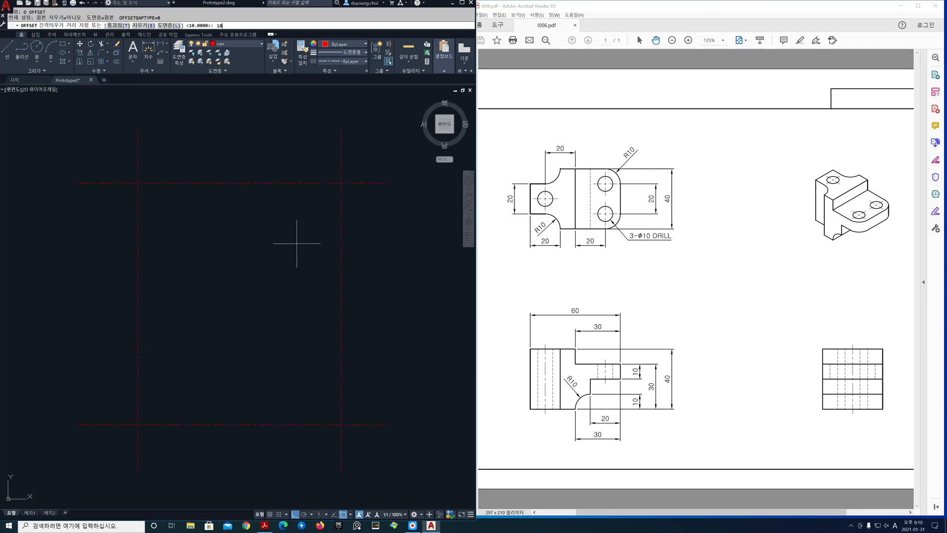
key("Return")
left_click(242, 183)
left_click(243, 158)
left_click(243, 183)
left_click(238, 198)
key("Return")
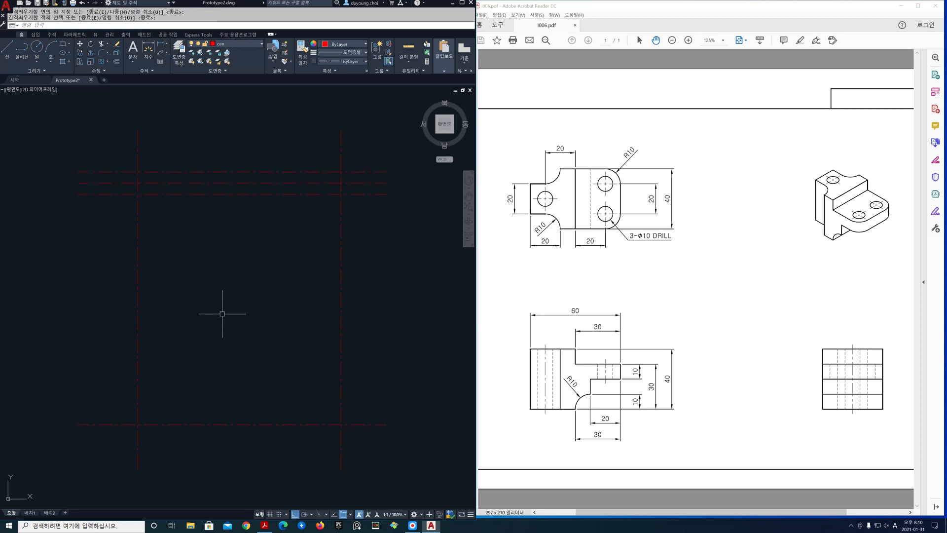
Offset the left vertical centre line by 40 to the right
key("Return")
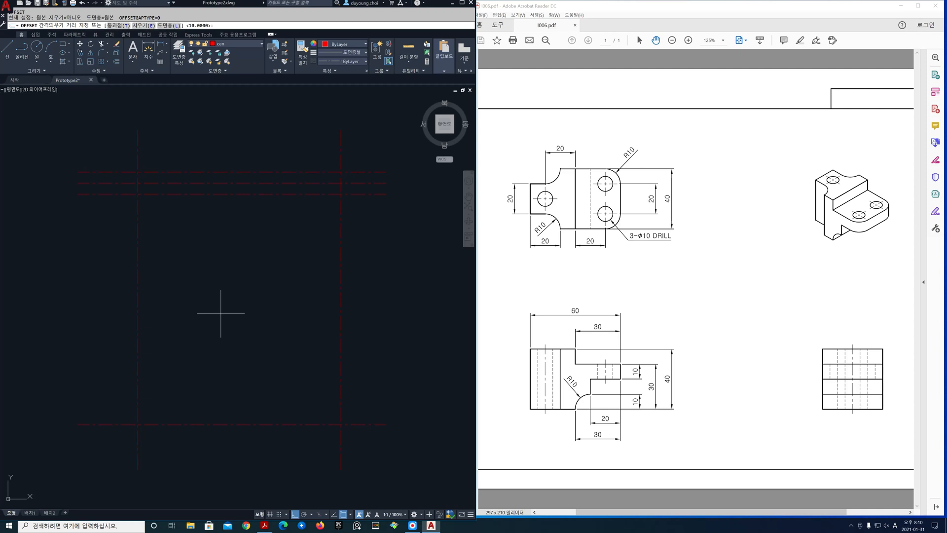
type("40")
key("Return")
left_click(138, 327)
left_click(149, 328)
key("Return")
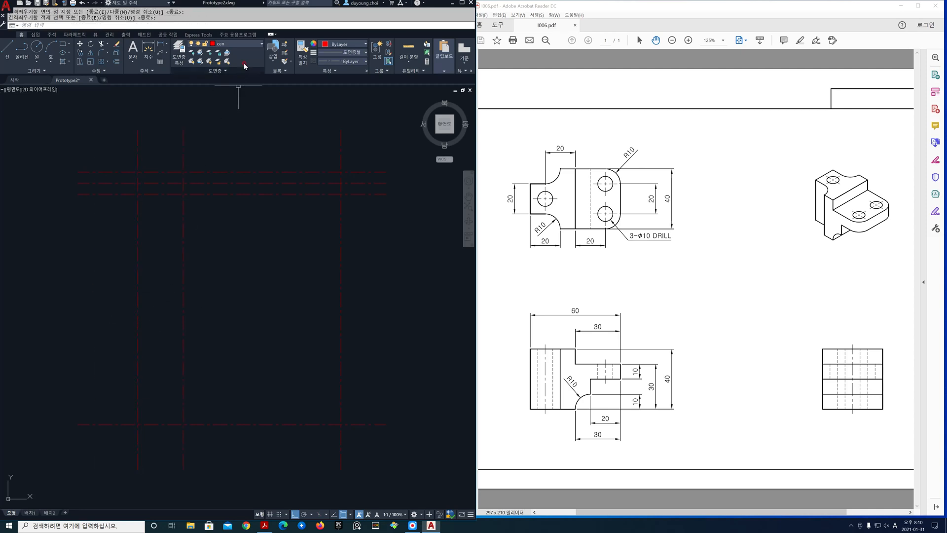
Make ele the current layer and set Offset to place its results on the current layer
left_click(241, 44)
left_click(247, 80)
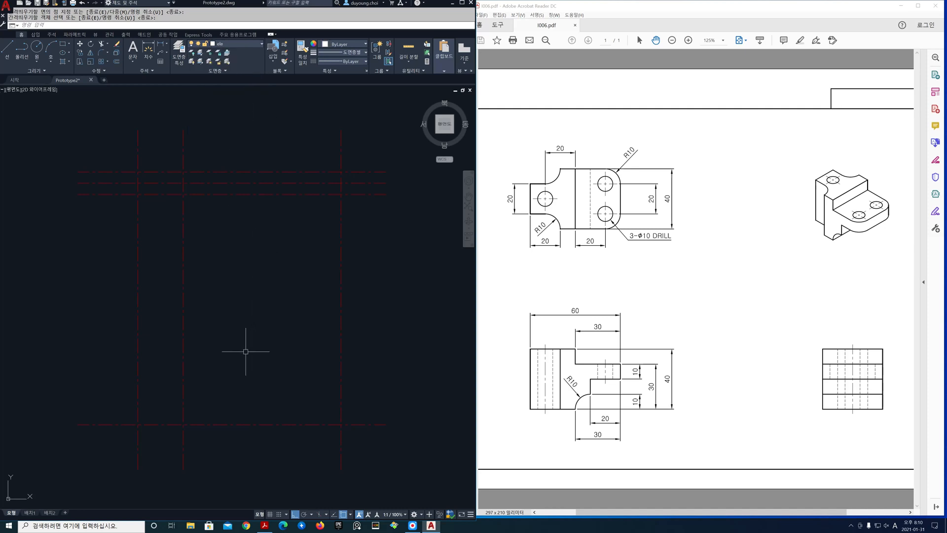
key("Return")
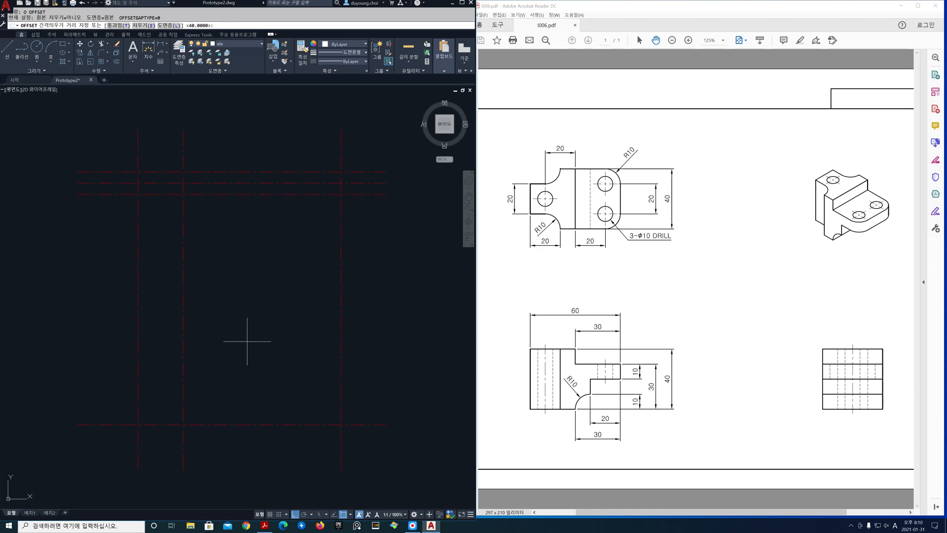
left_click(176, 26)
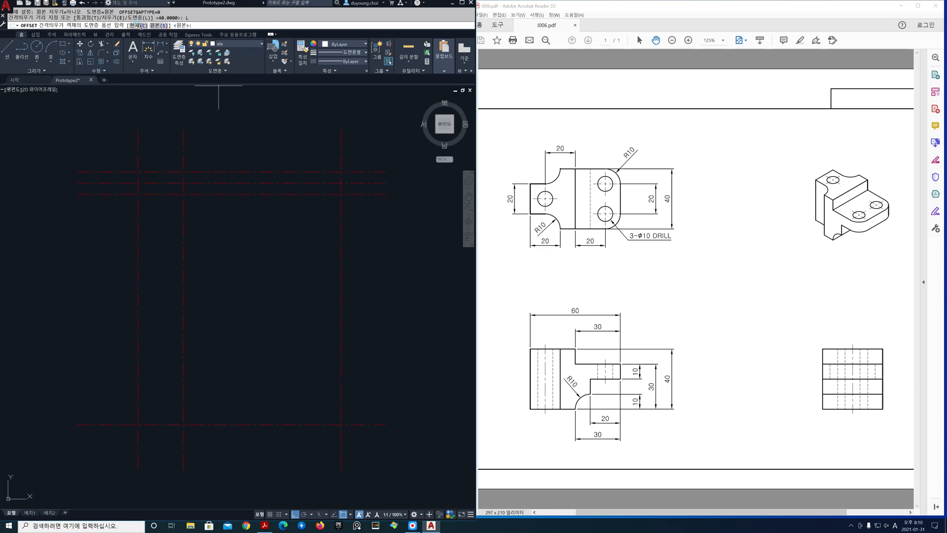
left_click(138, 26)
Offset the two left vertical centre lines outward by 10 to form the left and right edges of the views
type("1")
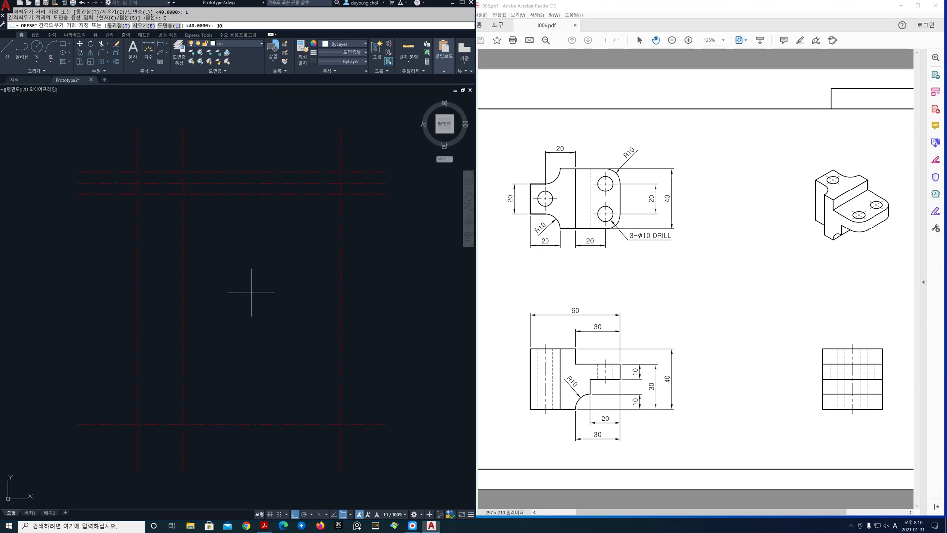
type("0")
key("Return")
left_click(140, 362)
left_click(121, 365)
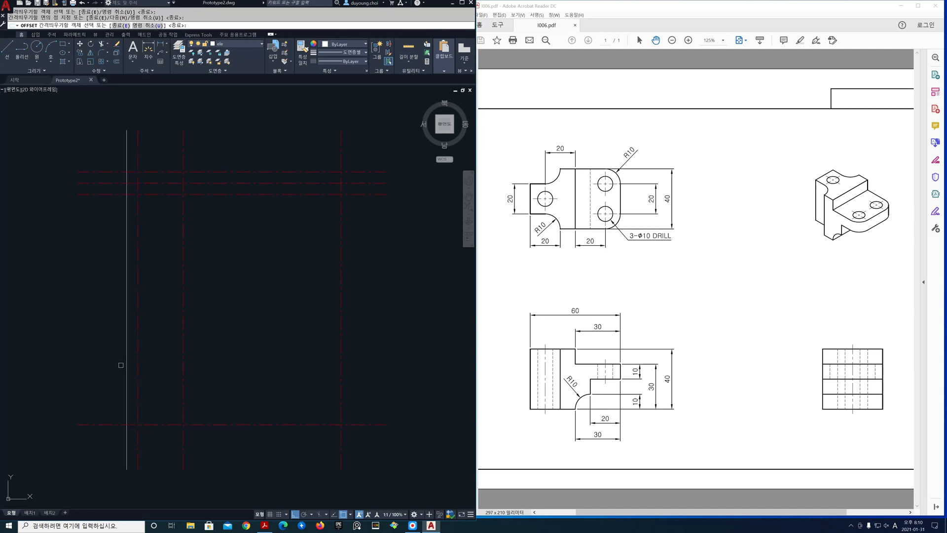
left_click(183, 366)
left_click(203, 366)
key("Return")
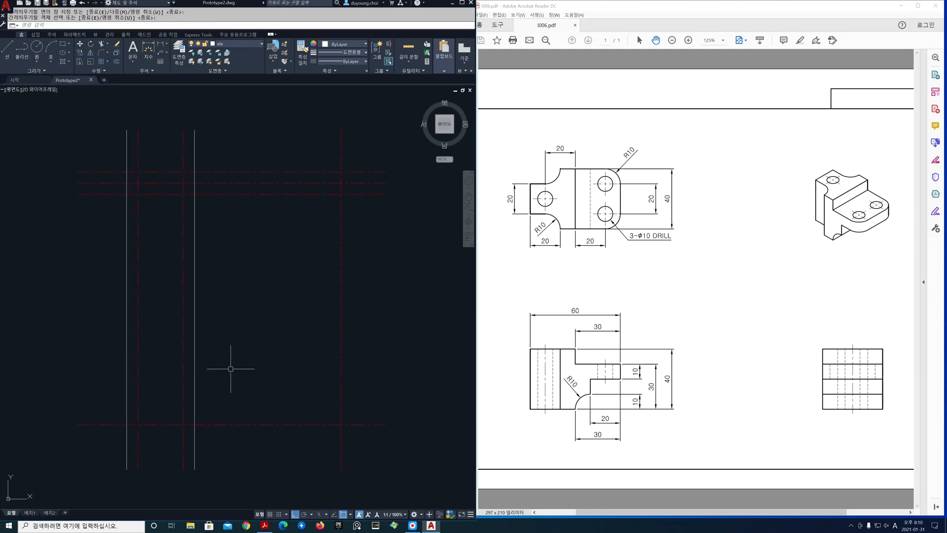
Move the lower horizontal centre line down by 20
type("m")
key("Return")
left_click(269, 426)
key("Return")
left_click(266, 384)
type("20")
key("Return")
Change the lowest horizontal line to the ele layer
left_click(291, 457)
left_click(272, 434)
left_click(256, 46)
left_click(250, 79)
key("Escape")
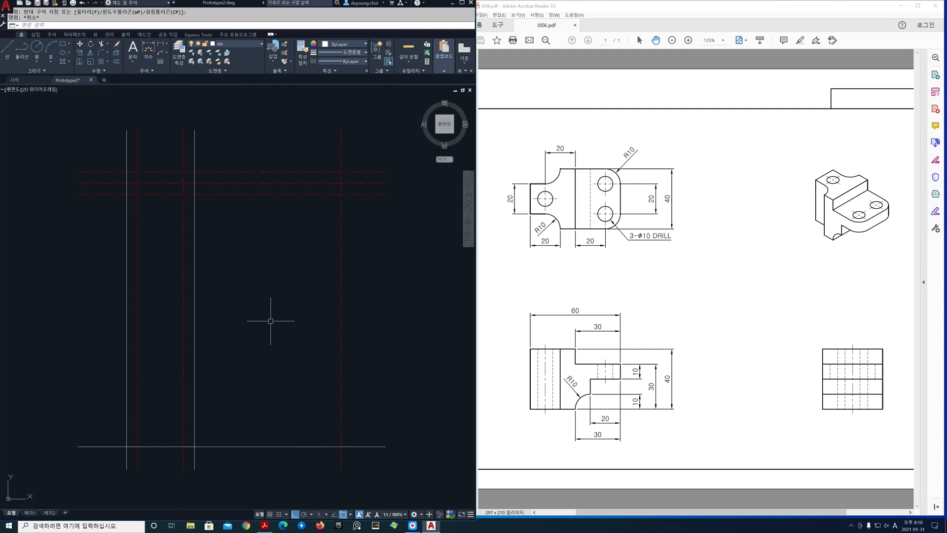
Offset the lowest horizontal line by 40 upward for the top edge of the front view
type("o")
key("Return")
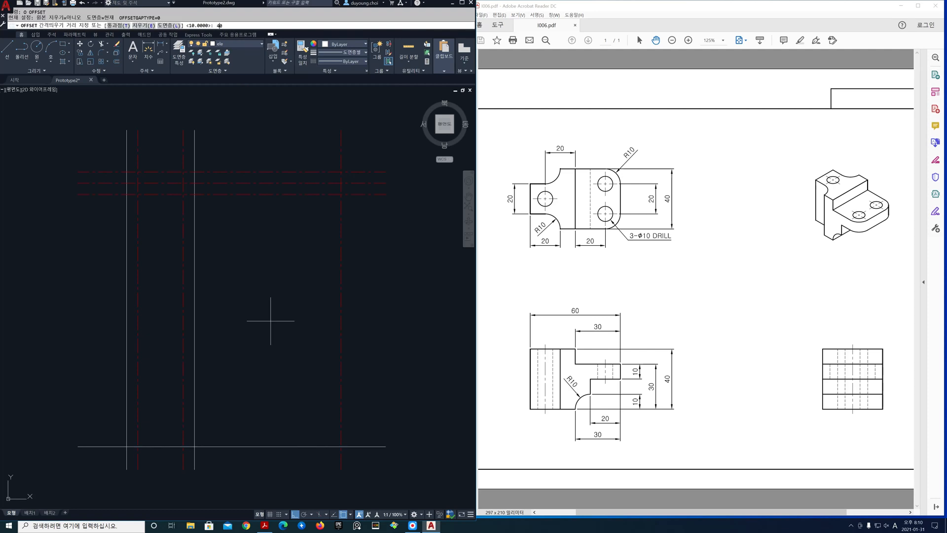
type("40")
key("Return")
left_click(266, 447)
left_click(270, 428)
key("Return")
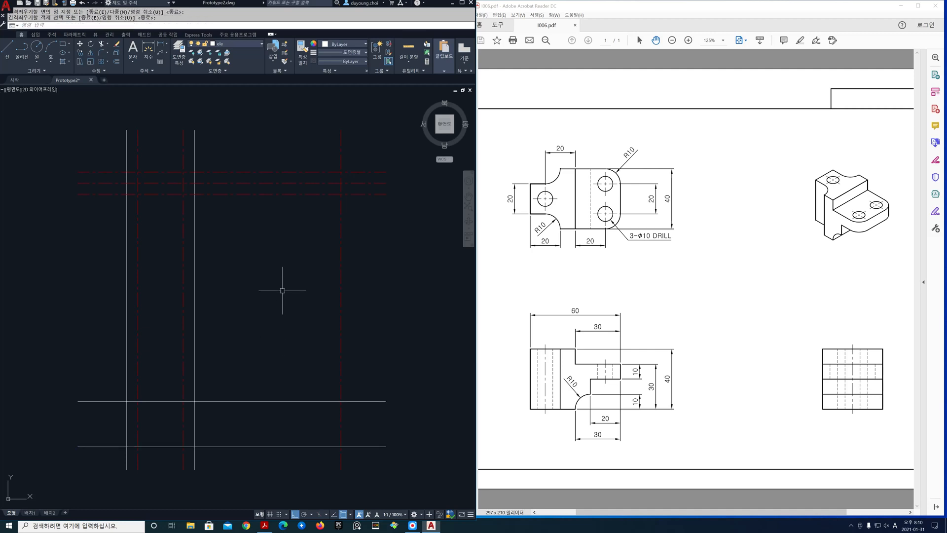
Offset the middle horizontal centre line of the top view by 20 upward and downward
key("Return")
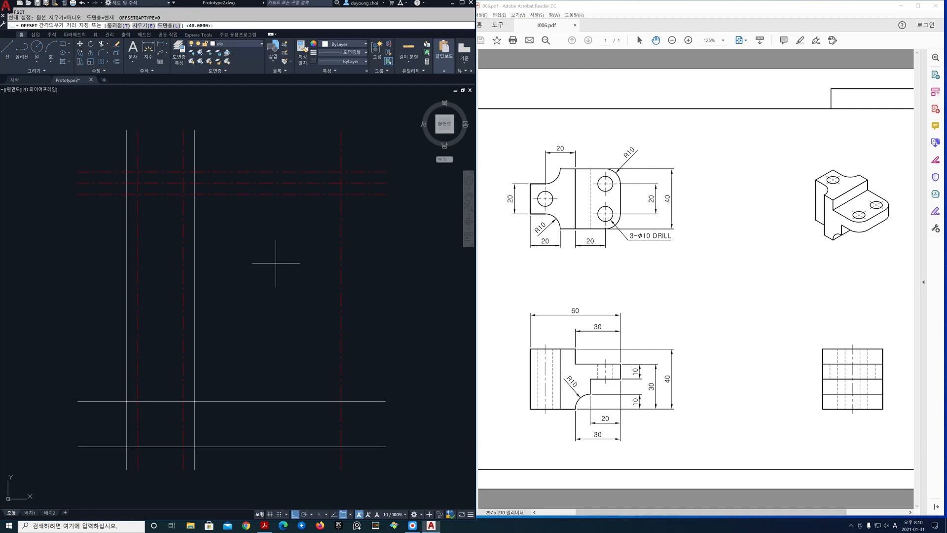
type("20")
key("Return")
left_click(259, 184)
left_click(264, 149)
left_click(266, 183)
left_click(266, 229)
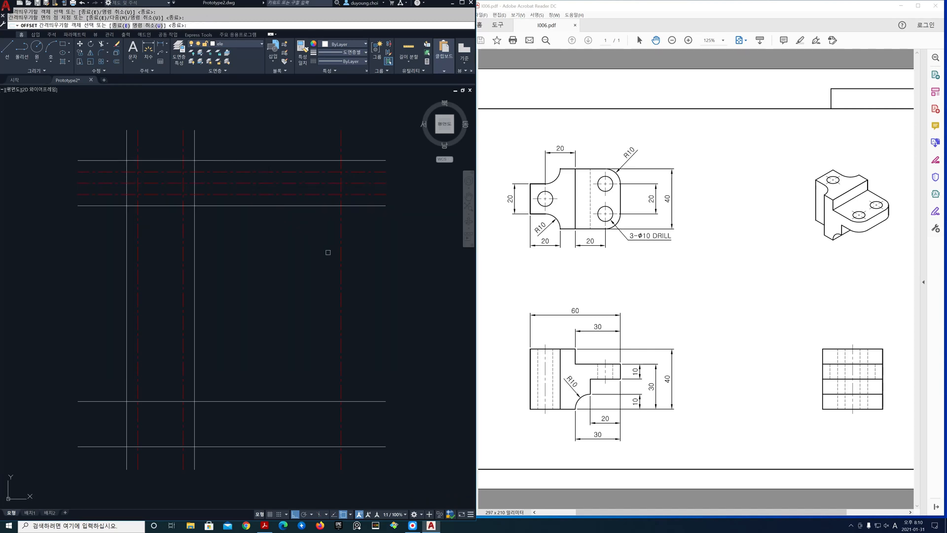
Offset the side view's vertical centre line by 20 to both sides
left_click(340, 258)
left_click(315, 255)
left_click(339, 260)
left_click(363, 264)
key("Return")
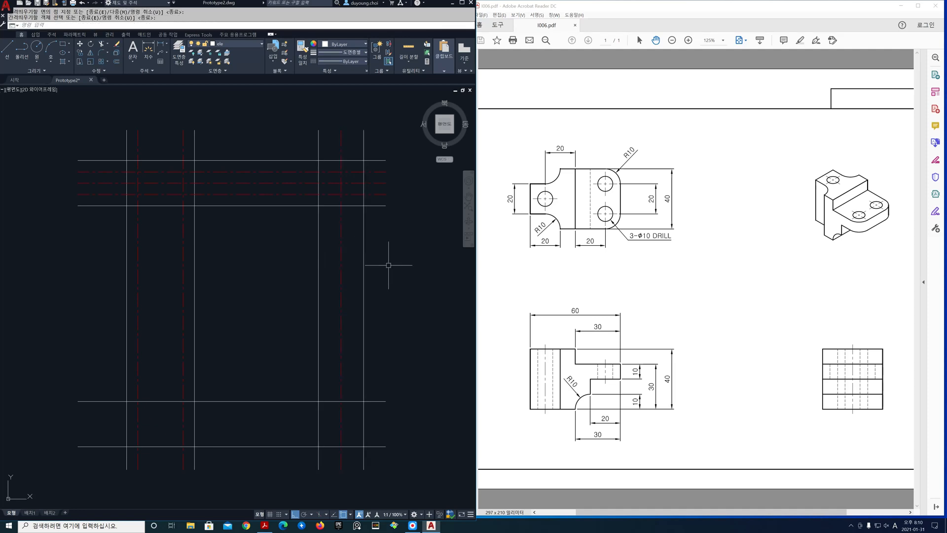
Draw a diagonal projection line across the upper-right square from its lower-left to its upper-right corner
type("l")
key("Return")
left_click(318, 205)
left_click(363, 161)
key("Return")
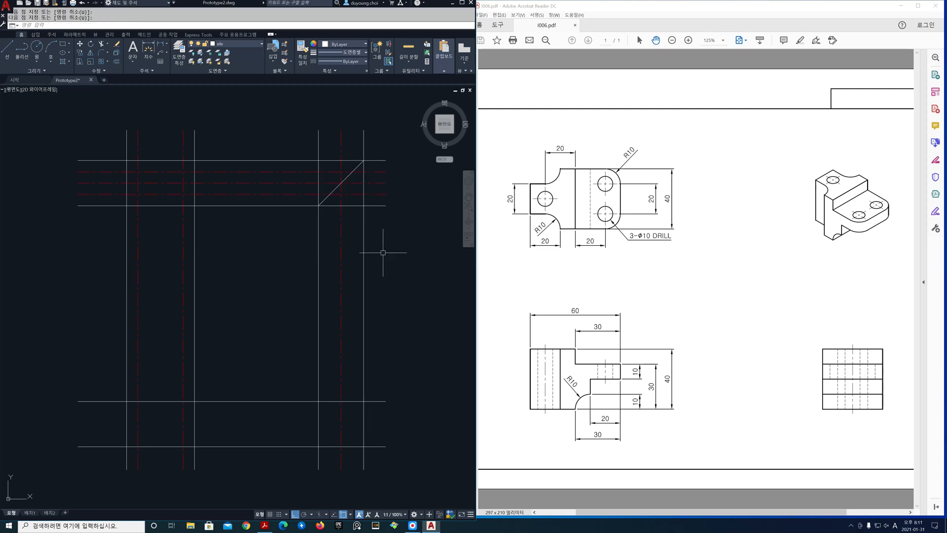
Freeze the cen layer and trim the outline lines between the views to leave separate rectangles
left_click(259, 46)
left_click(200, 62)
left_click(252, 341)
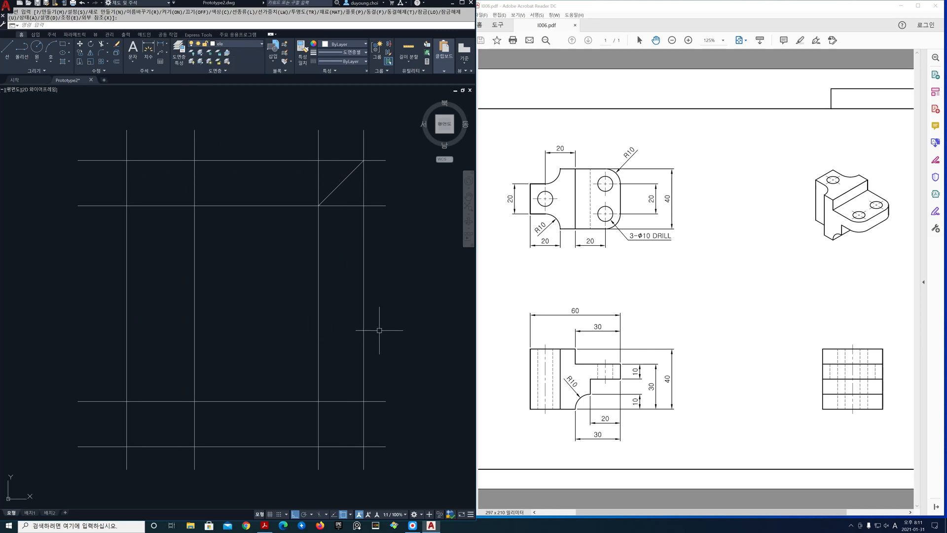
type("r")
key("Return")
left_click_drag(379, 329, 94, 321)
left_click_drag(259, 141, 251, 461)
mouse_move(376, 387)
left_mouse_down()
mouse_move(375, 461)
mouse_move(105, 460)
mouse_move(98, 129)
mouse_move(211, 144)
left_mouse_up()
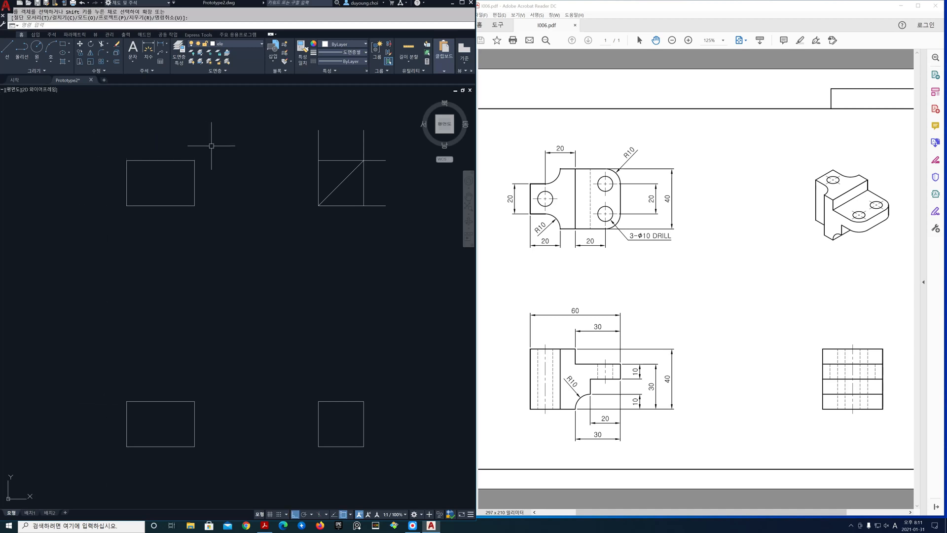
key("Return")
Erase the four leftover lines around the diagonal projection line and thaw the cen layer
type("e")
key("Return")
left_click(383, 222)
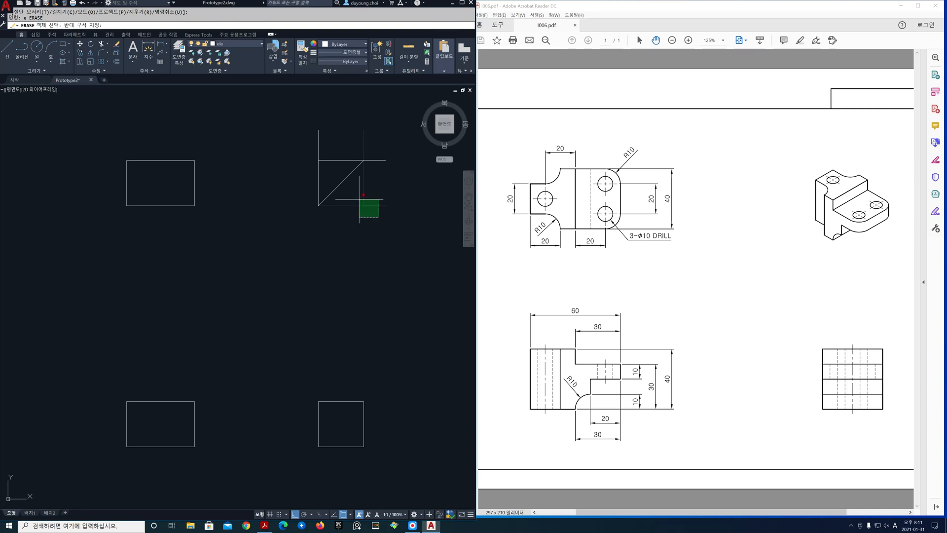
left_click(360, 196)
left_click(335, 181)
left_click(312, 157)
key("Return")
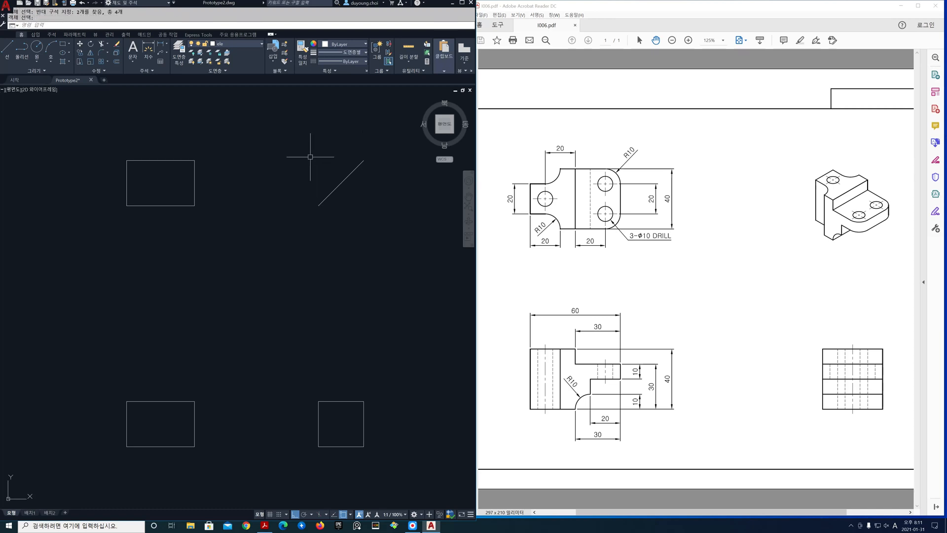
left_click(261, 44)
left_click(199, 62)
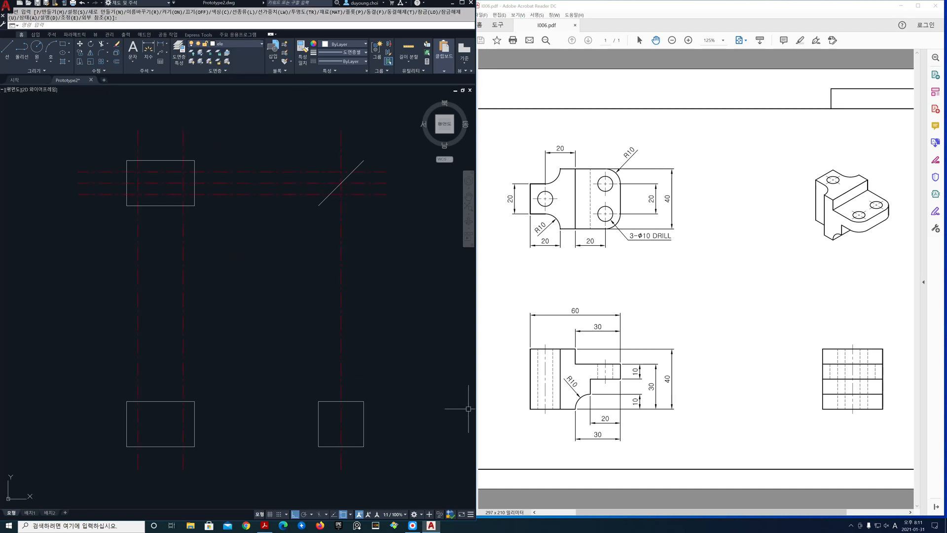
Switch to the reference drawing in Acrobat Reader and show its front view at 200%
left_click(725, 41)
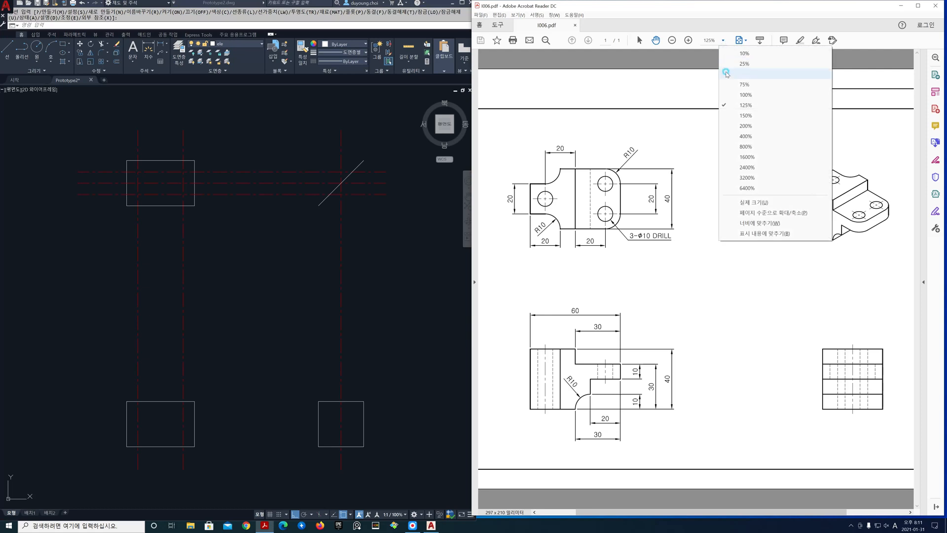
left_click(735, 126)
left_click_drag(731, 373, 742, 161)
left_click_drag(698, 313, 711, 277)
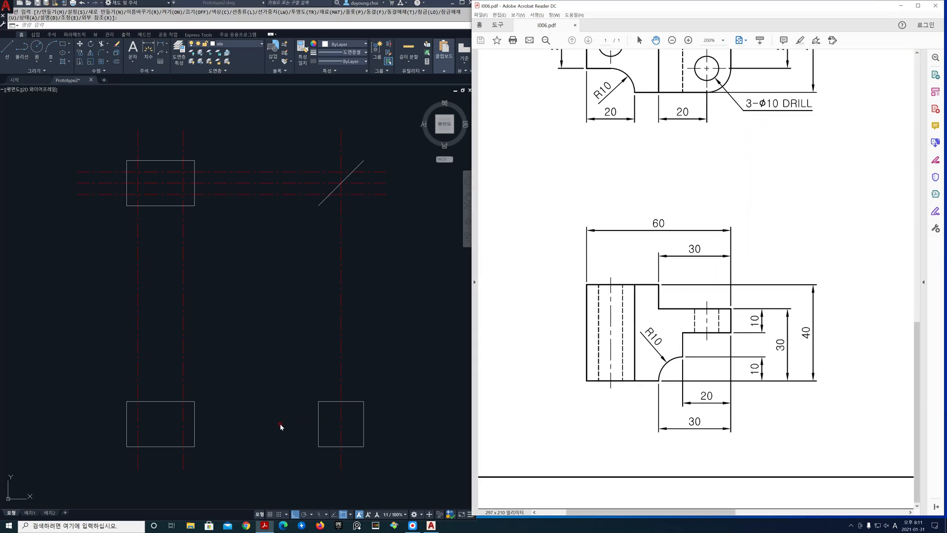
Return to AutoCAD at the front view rectangle and freeze the cen layer
scroll(274, 429, "up", 3)
scroll(199, 358, "up", 2)
middle_click_drag(199, 355, 256, 355)
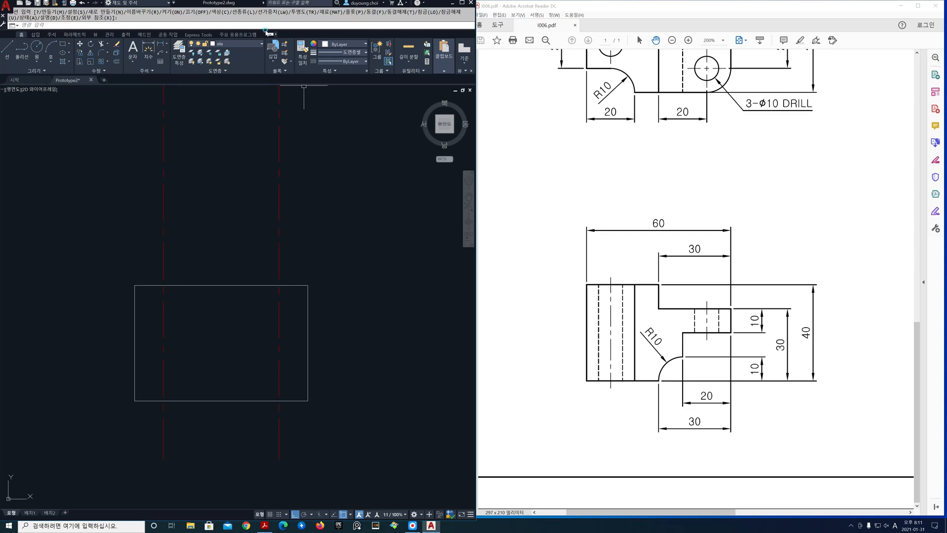
left_click(259, 43)
left_click(199, 62)
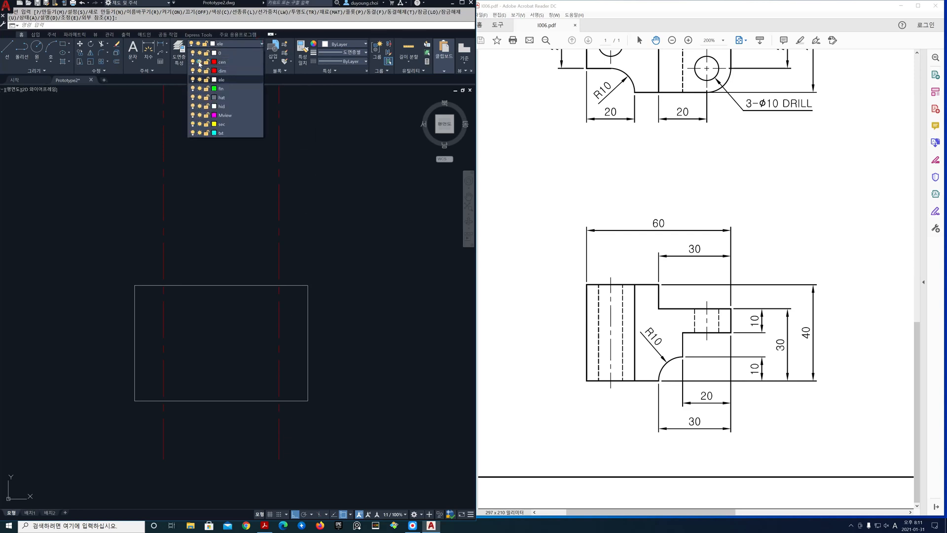
left_click(340, 226)
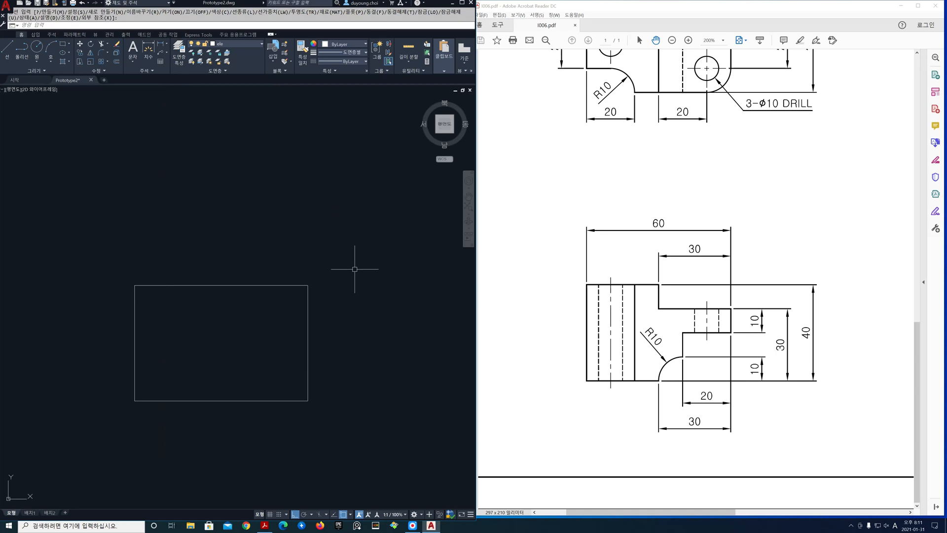
Offset the front view's top edge downward by 10, and offset the resulting line down by another 10
type("o")
key("Return")
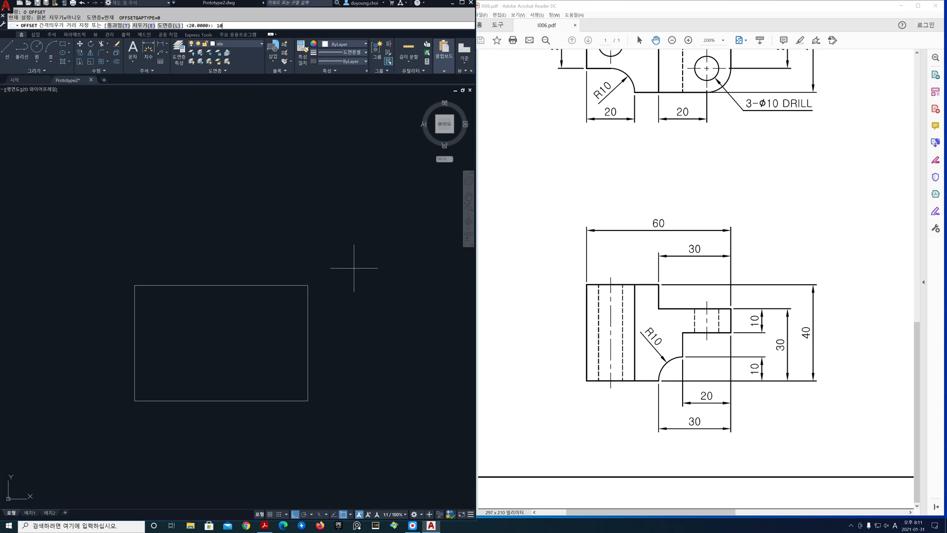
key("Return")
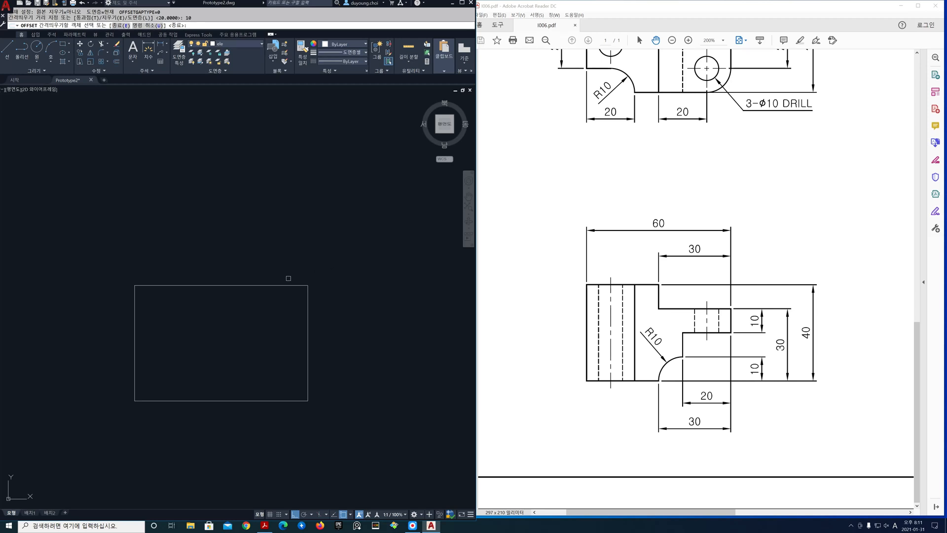
left_click(269, 285)
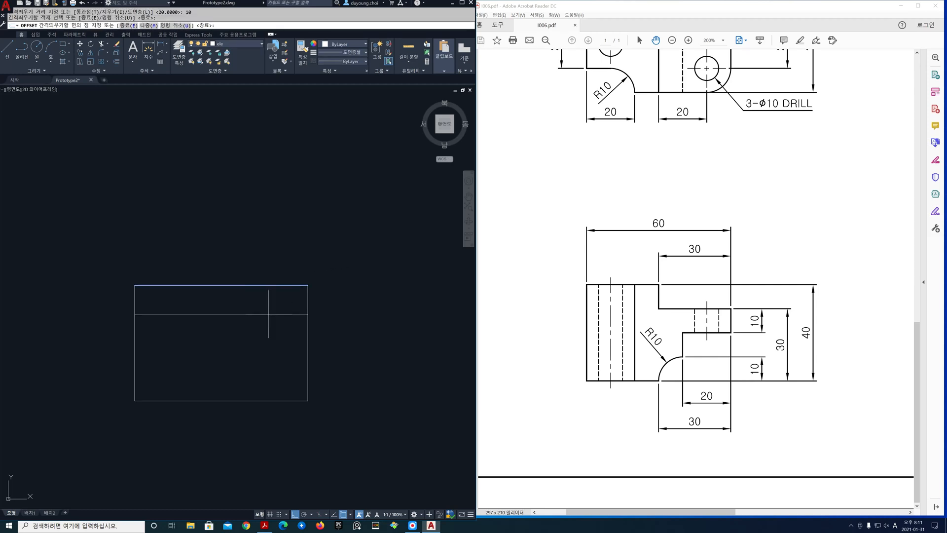
left_click(268, 313)
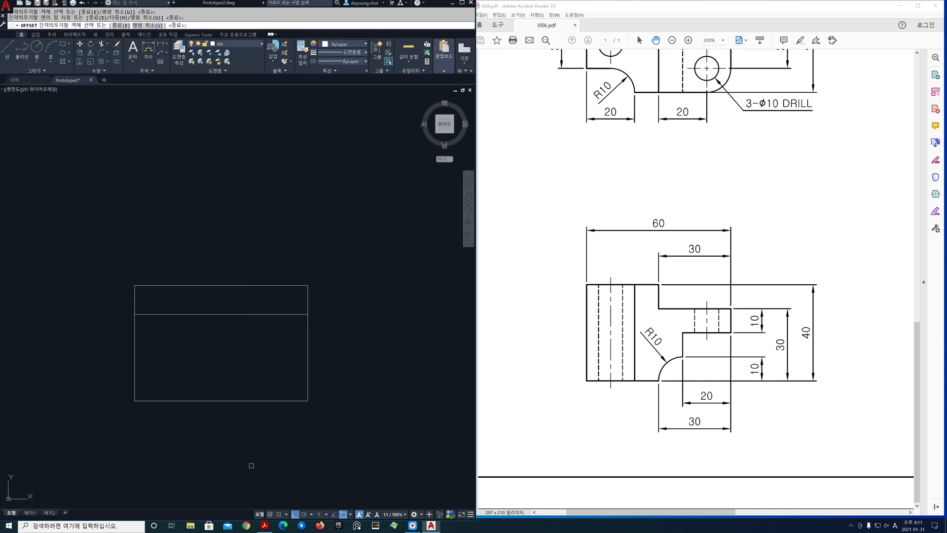
left_click(255, 314)
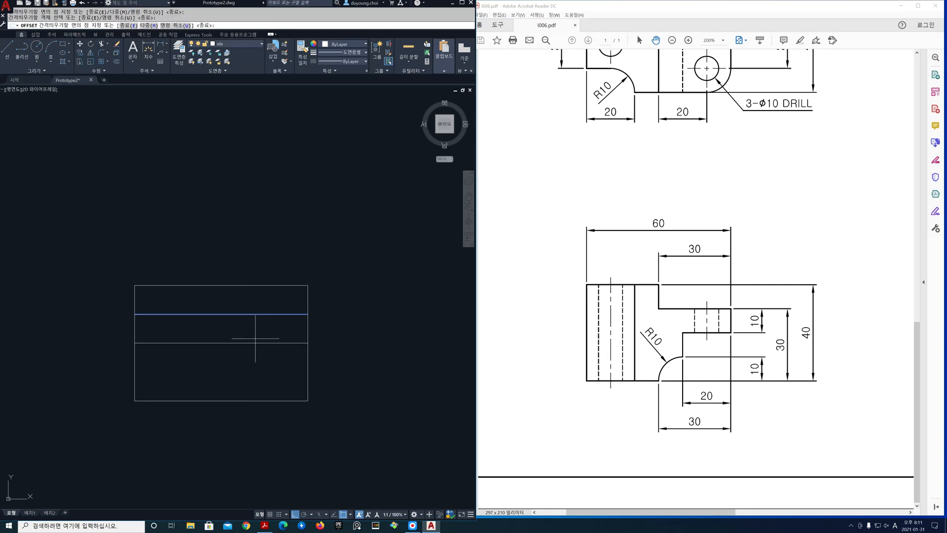
left_click(254, 360)
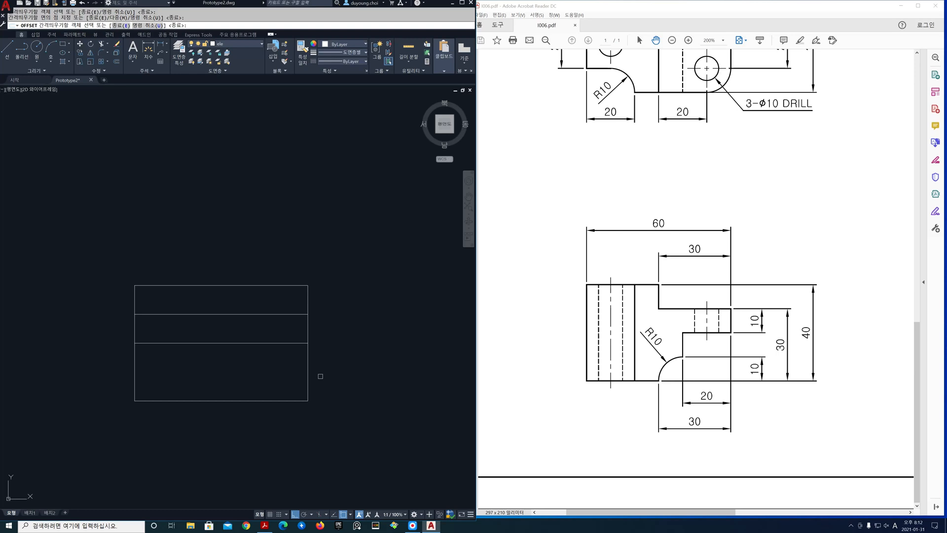
key("Return")
key("Return")
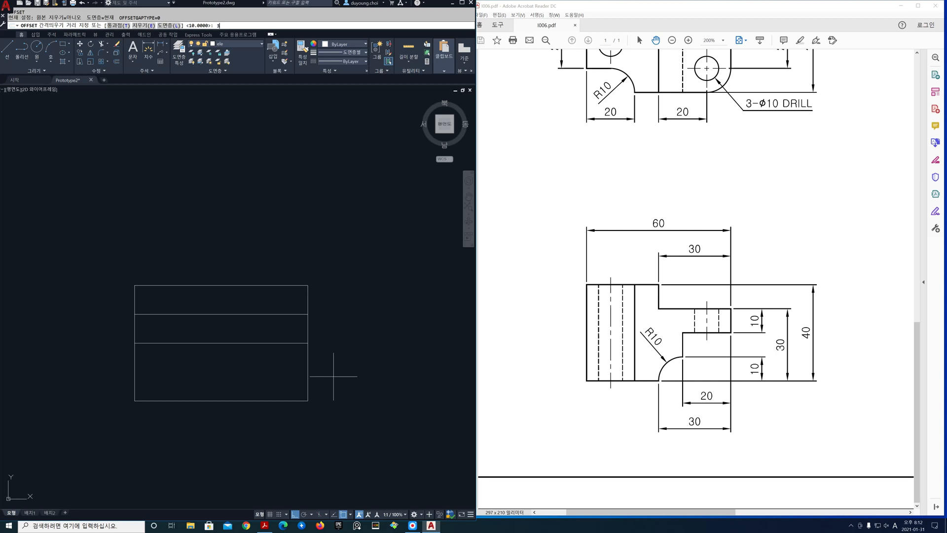
Offset the front view's right edge inward by 30 and again by 20
type("30")
key("Return")
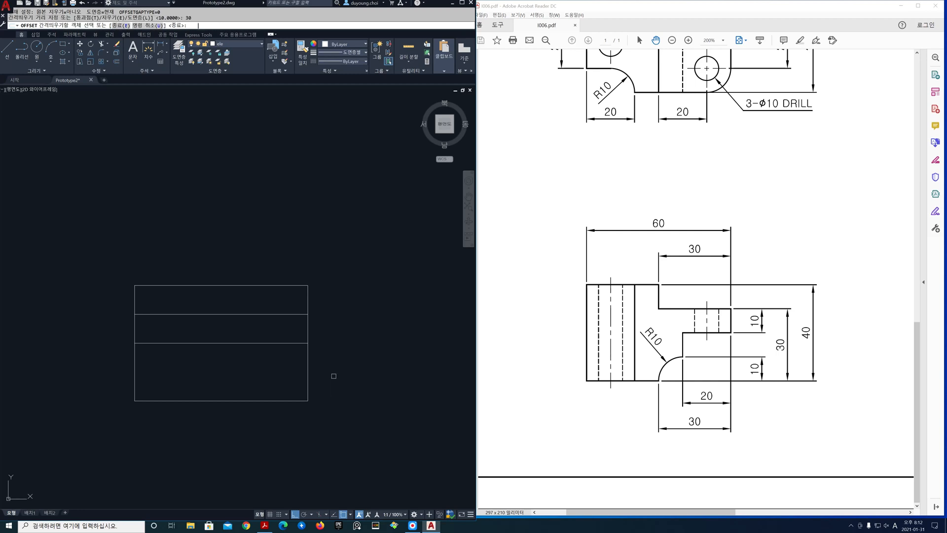
left_click(307, 375)
left_click(278, 370)
key("Return")
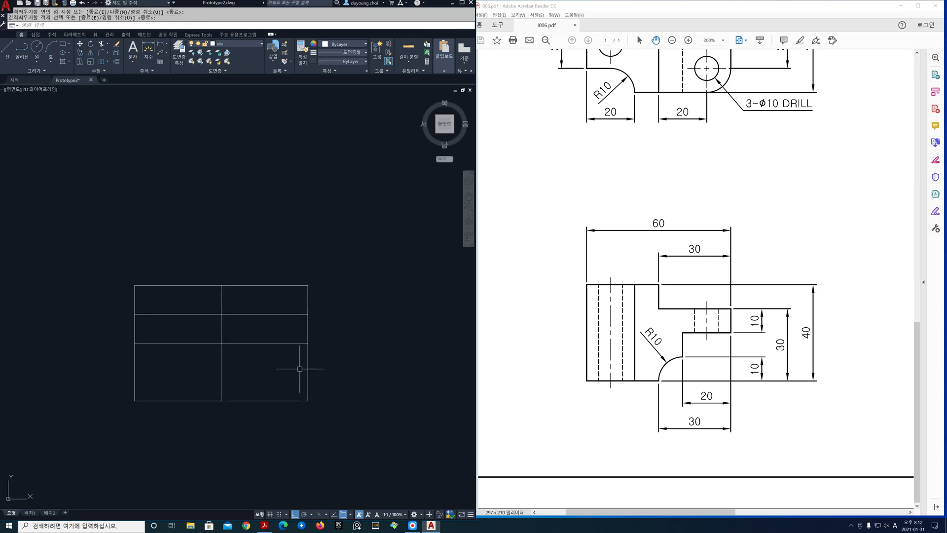
key("Return")
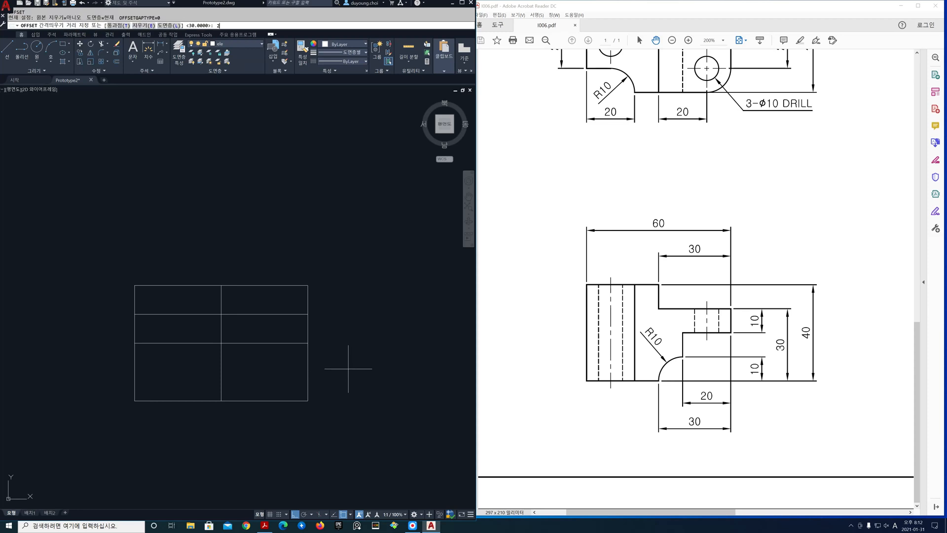
key("Return")
left_click(308, 371)
left_click(276, 372)
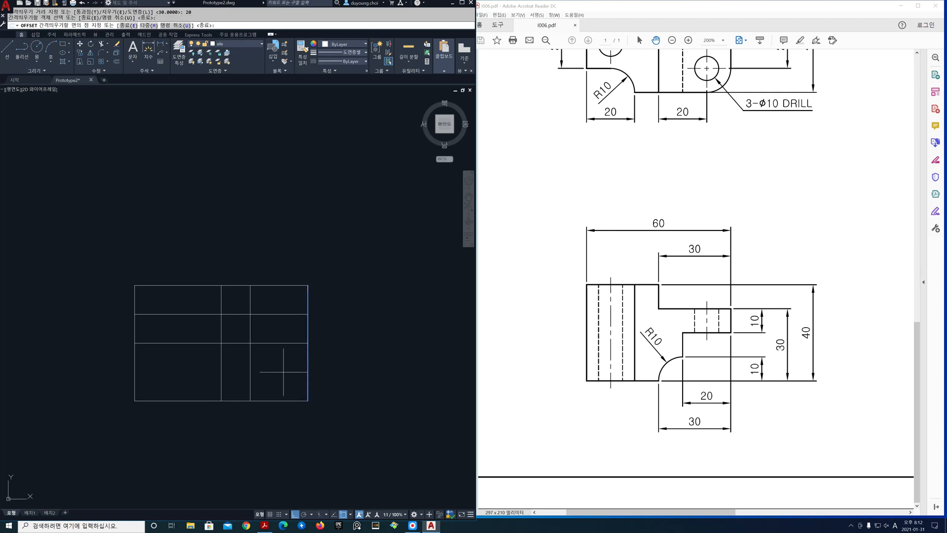
key("Return")
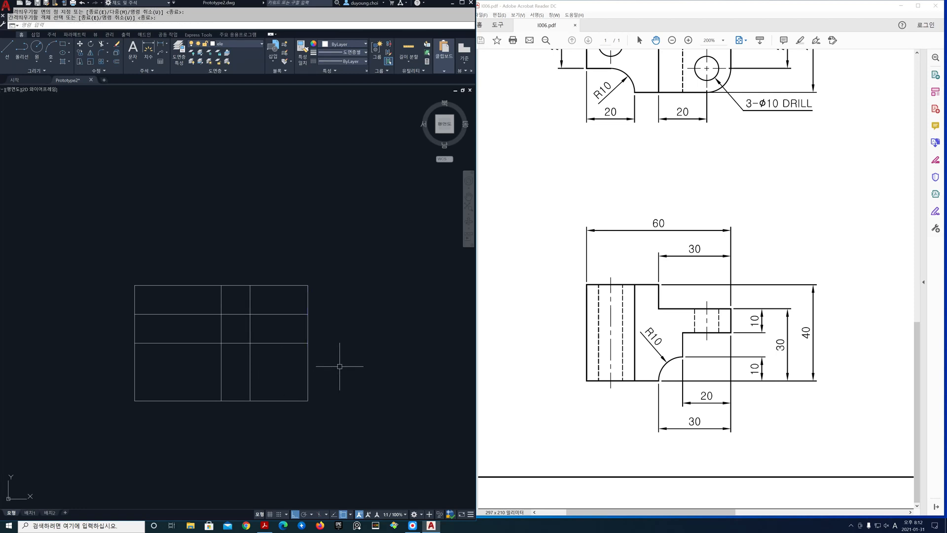
Fillet the front view's upper step corners with radius 0 in multiple mode, joining the top edge, the 30 offset line and the first horizontal offset
key("Return")
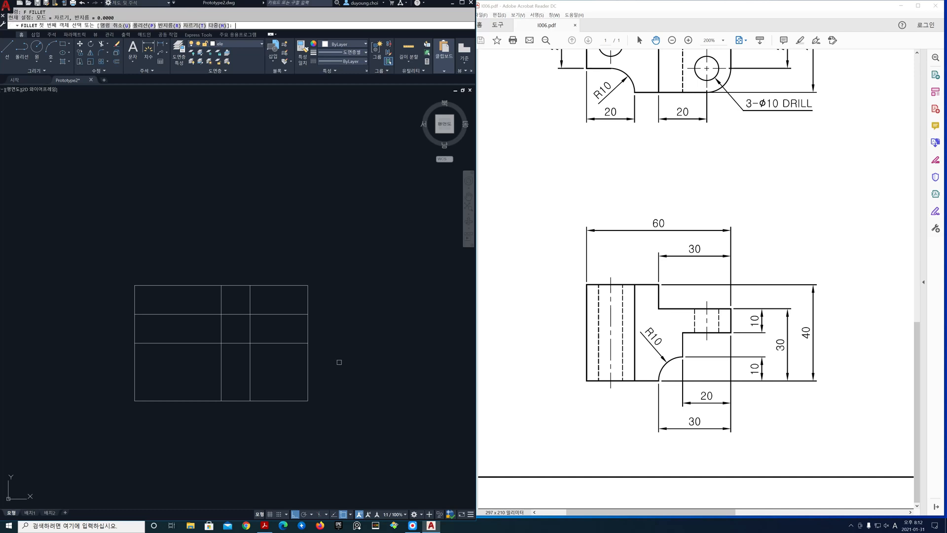
type("r")
key("Return")
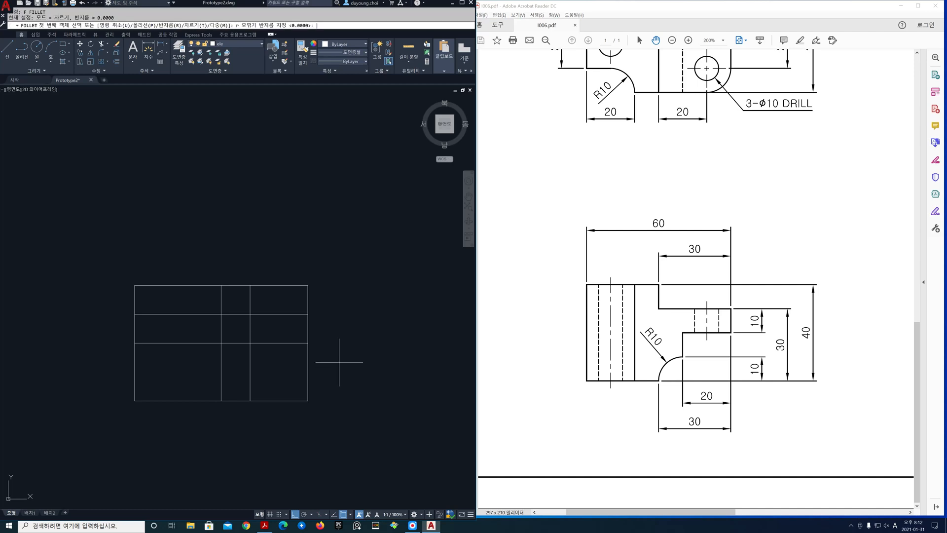
key("Return")
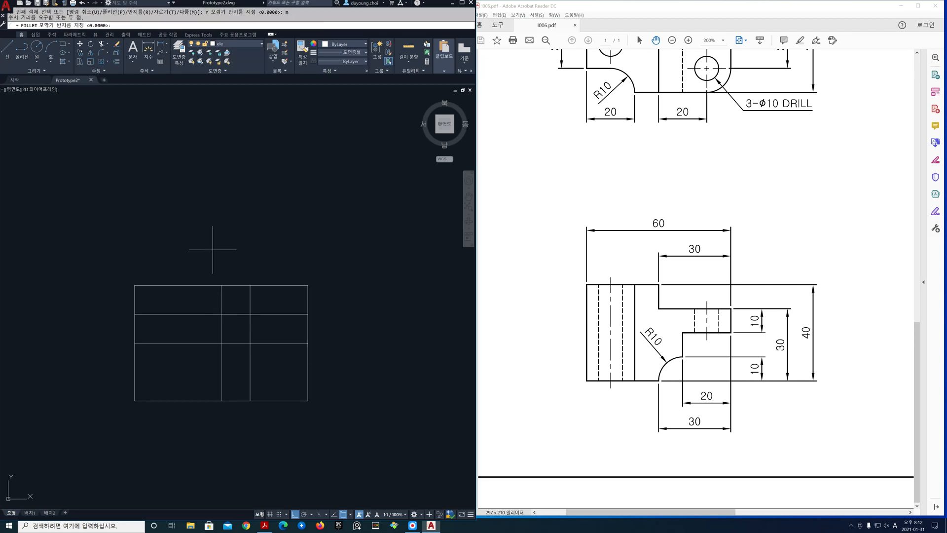
key("Return")
type("m")
key("Return")
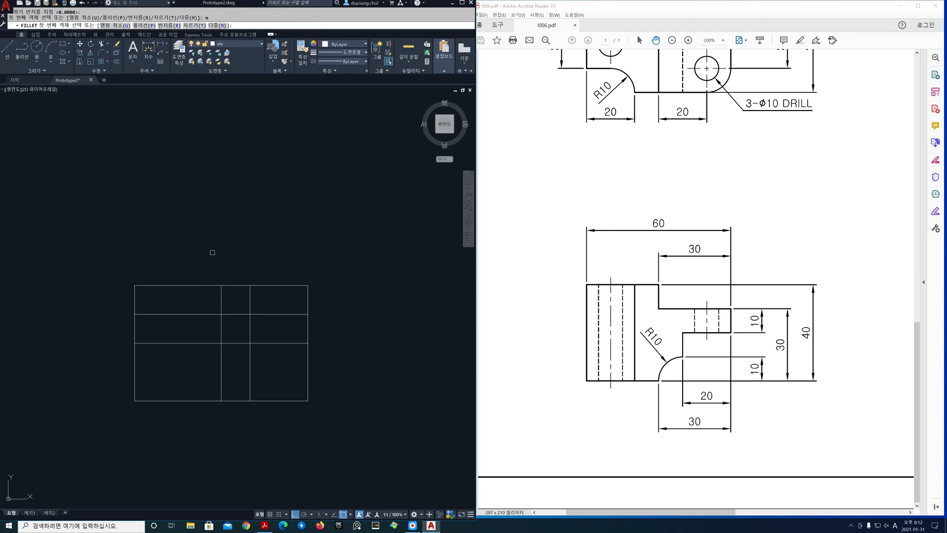
left_click(209, 284)
left_click(220, 289)
left_click(222, 307)
left_click(230, 314)
Fillet the remaining front view corners with radius 0 around the protruding arm and down to the bottom edge
left_click(300, 314)
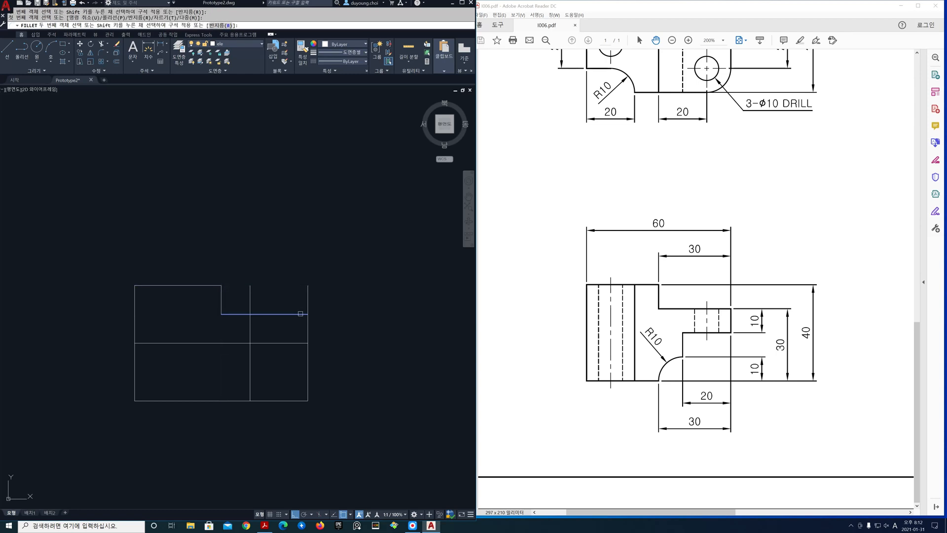
left_click(308, 322)
left_click(306, 335)
left_click(289, 342)
left_click(263, 342)
left_click(250, 352)
left_click(249, 384)
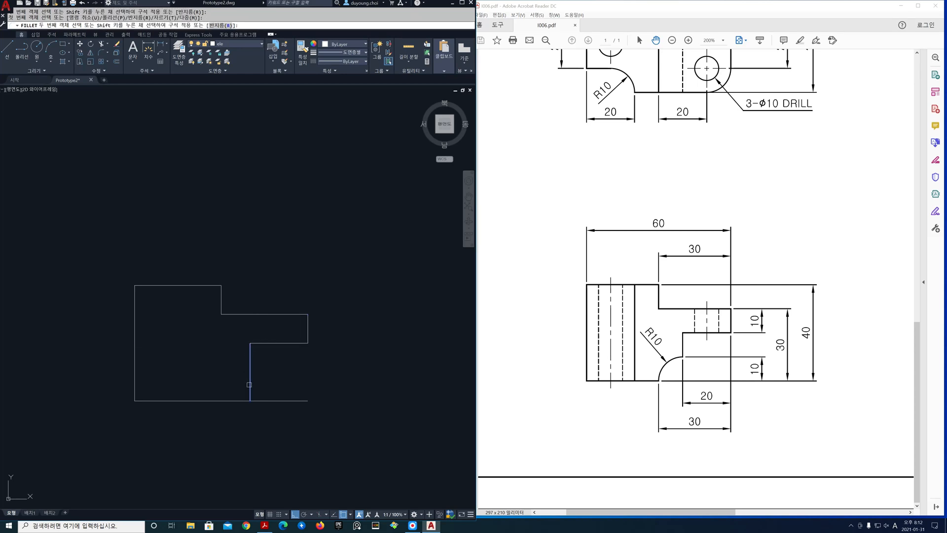
left_click(225, 398)
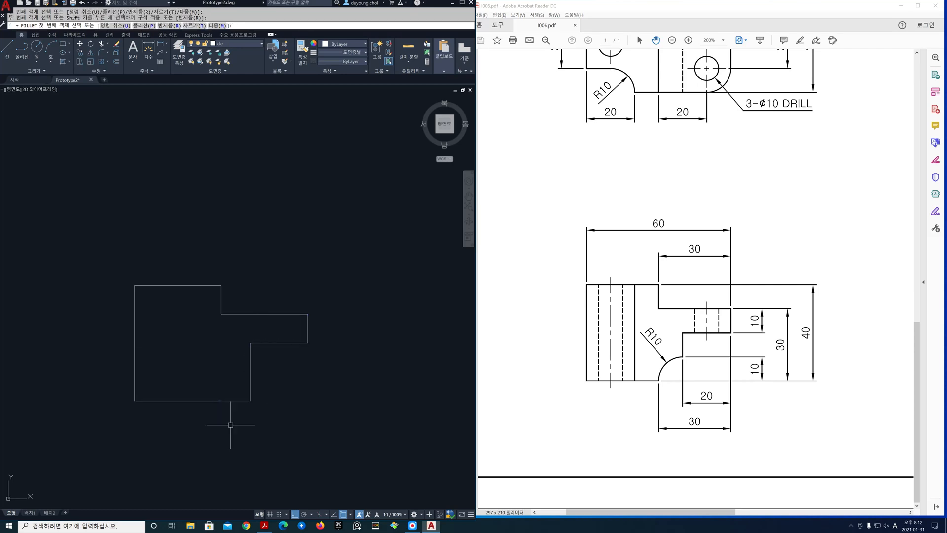
Draw a circle of radius 10 centred on the front view's lower-right corner
type("c")
key("Return")
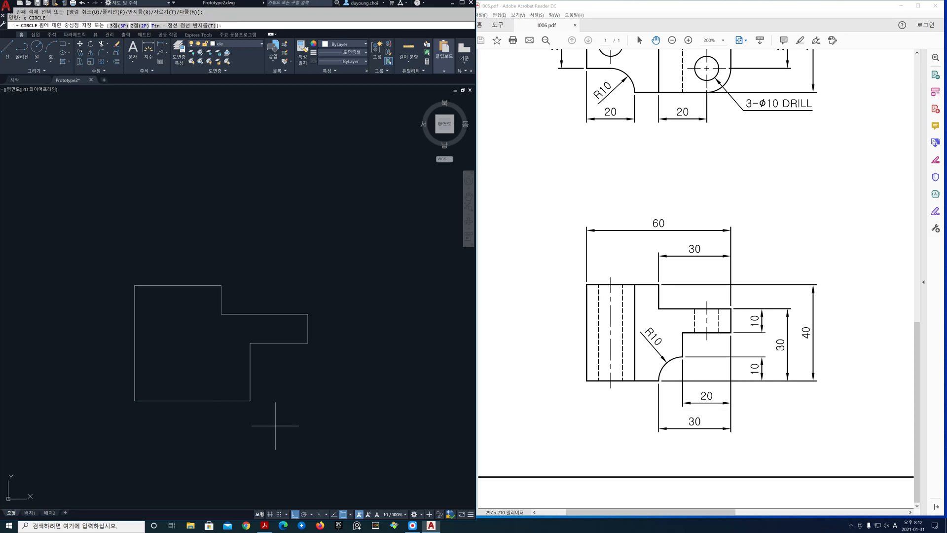
left_click(250, 401)
type("10")
key("Return")
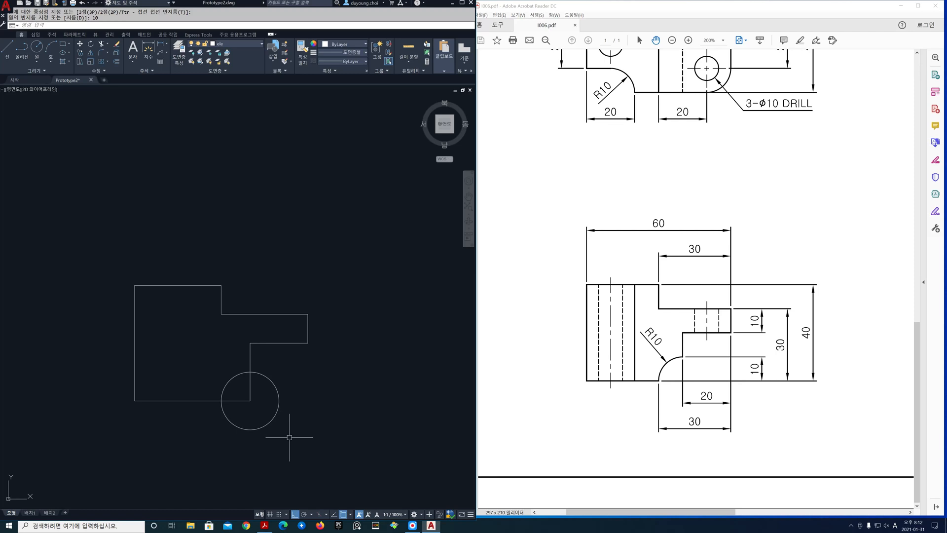
Trim the circle and the corner lines to leave a concave quarter arc at the front view's lower-right corner
type("tr")
key("Return")
left_click(267, 426)
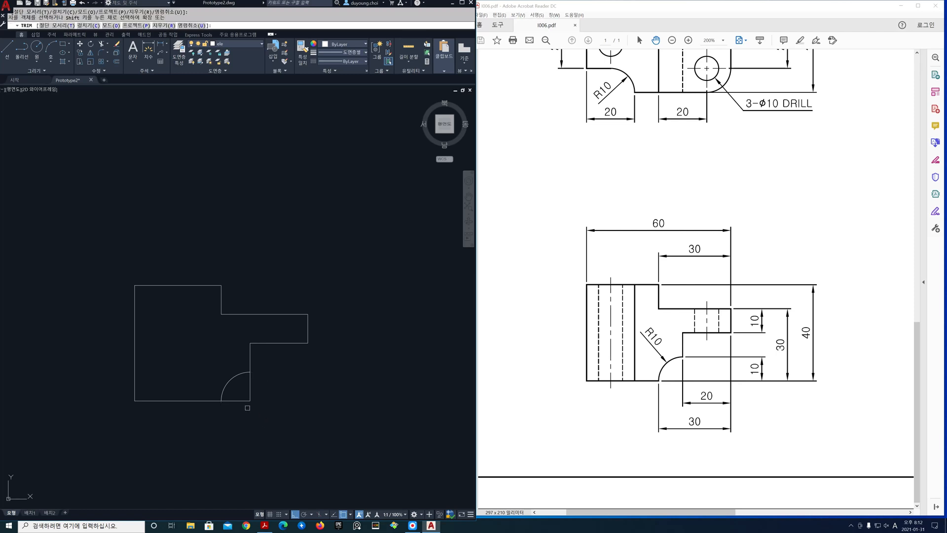
left_click(261, 406)
left_click(248, 393)
left_click(244, 400)
key("Return")
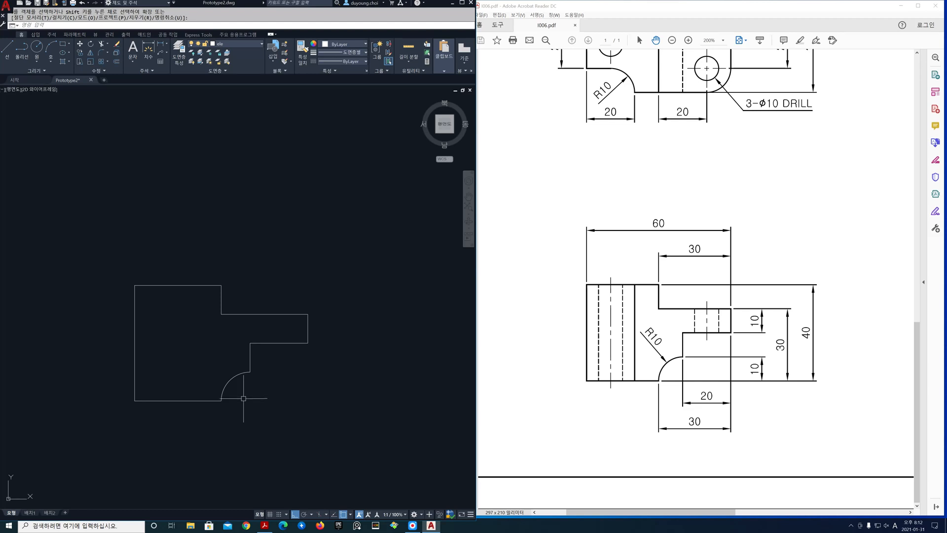
Thaw the cen layer and bring all three views into sight
left_click(258, 46)
left_click(199, 62)
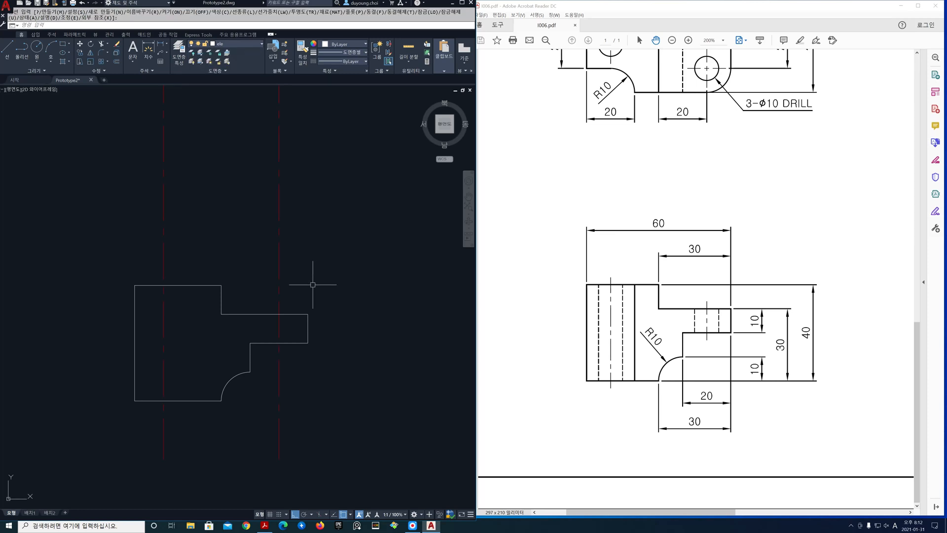
scroll(313, 285, "down", 2)
scroll(332, 266, "down", 2)
mouse_move(334, 330)
middle_mouse_down()
mouse_move(225, 369)
mouse_move(206, 387)
middle_mouse_up()
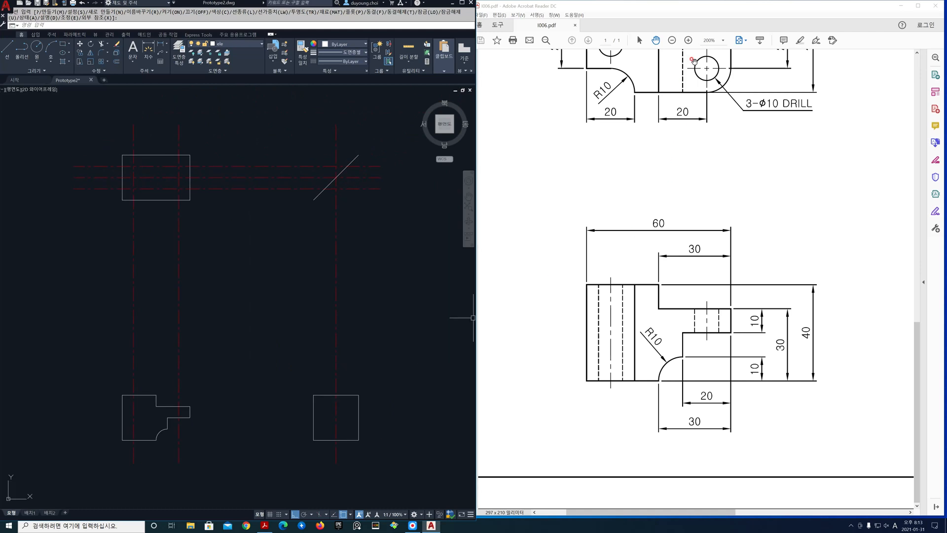
Switch to the reference drawing in Acrobat Reader and show its top view at 200%
left_click(722, 41)
left_click(745, 105)
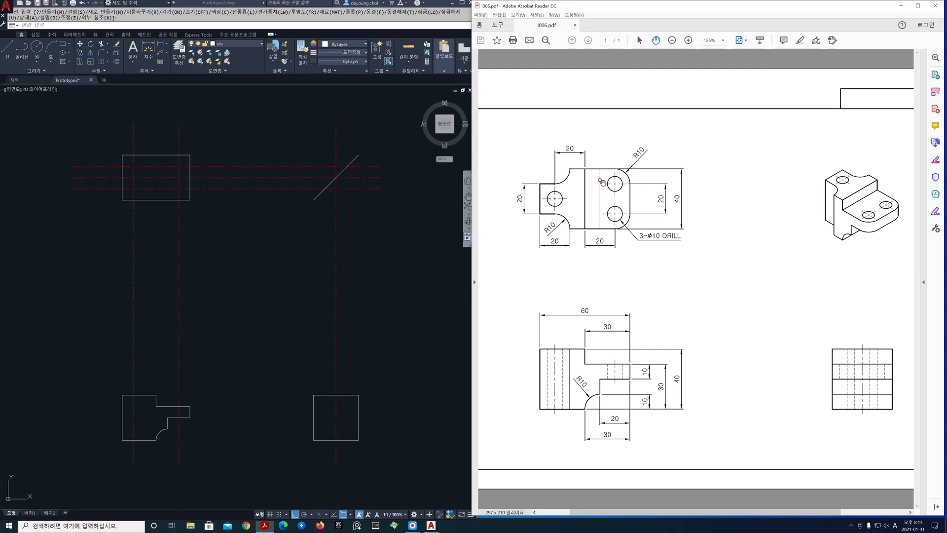
left_click(719, 41)
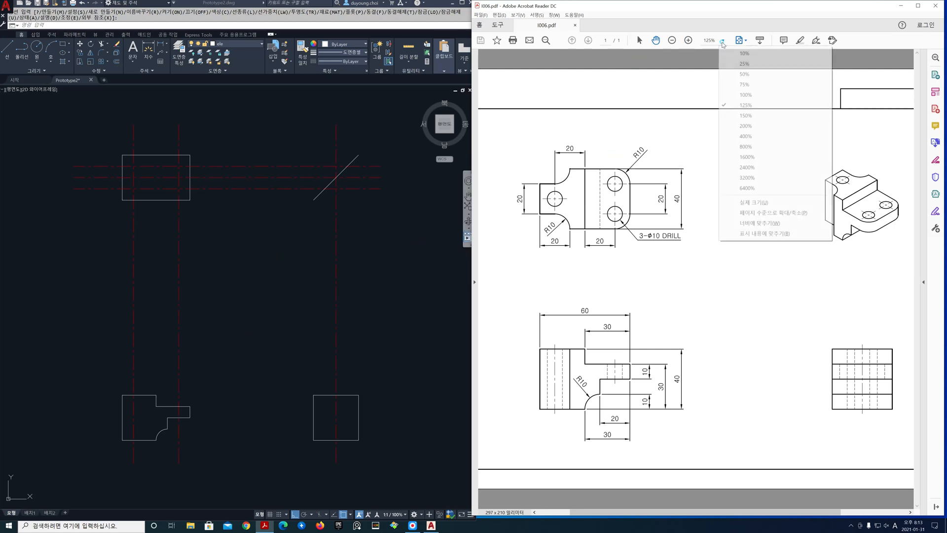
left_click(746, 125)
left_click_drag(687, 251, 697, 252)
Return to AutoCAD and draw three circles of radius 5 at the top view's hole centres on the centre line intersections
left_click(394, 265)
scroll(208, 254, "up", 5)
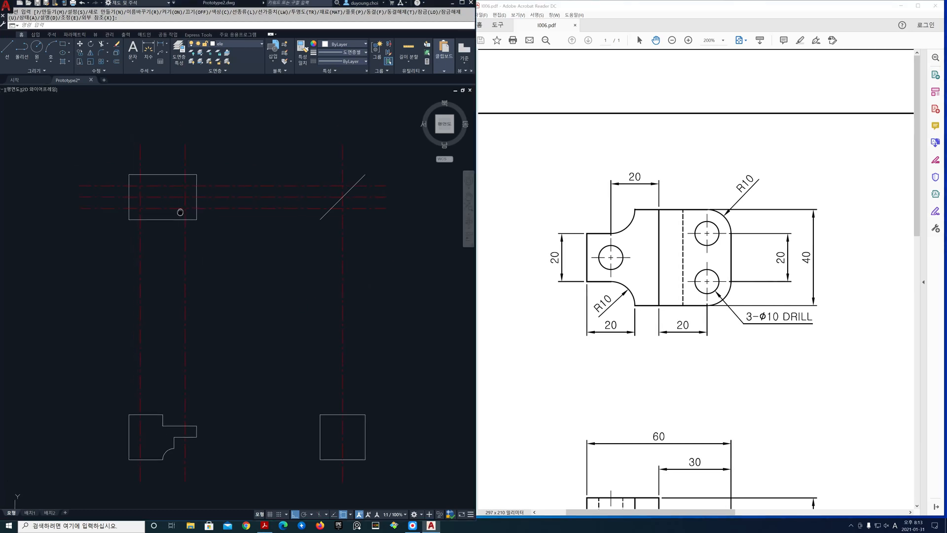
middle_click_drag(197, 251, 215, 276)
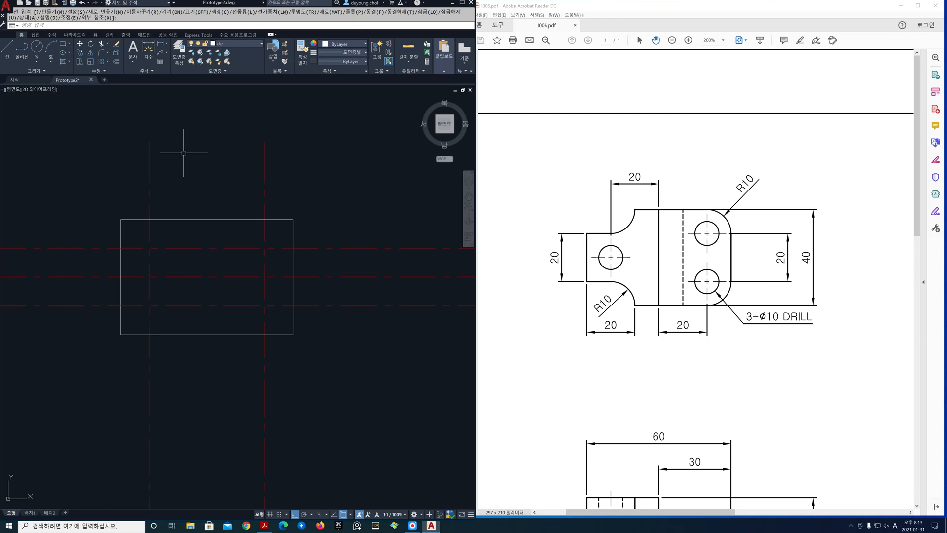
key("Return")
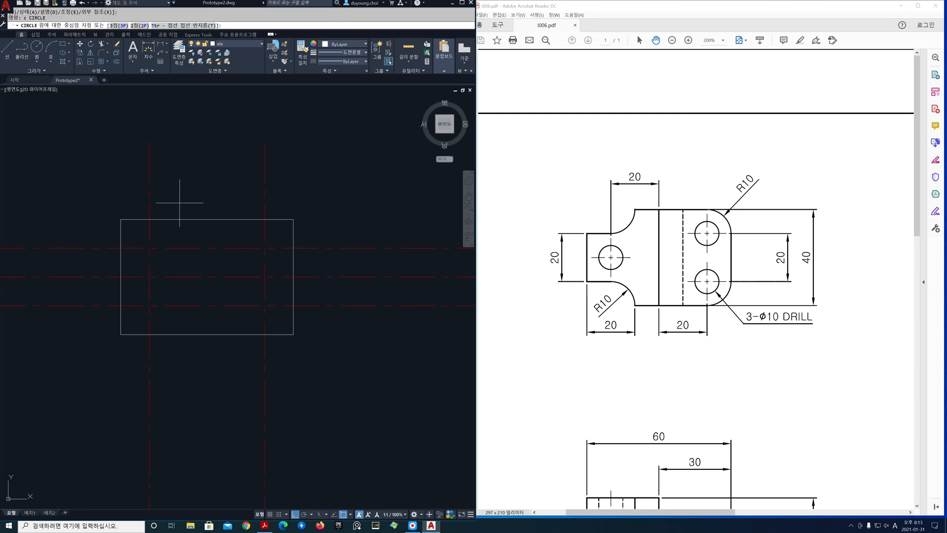
left_click(149, 276)
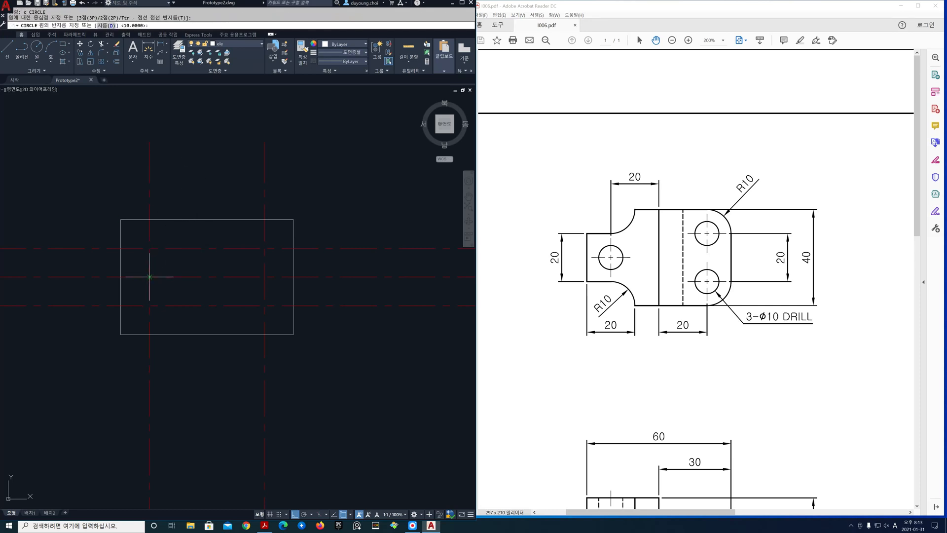
type("5")
key("Return")
key("Return")
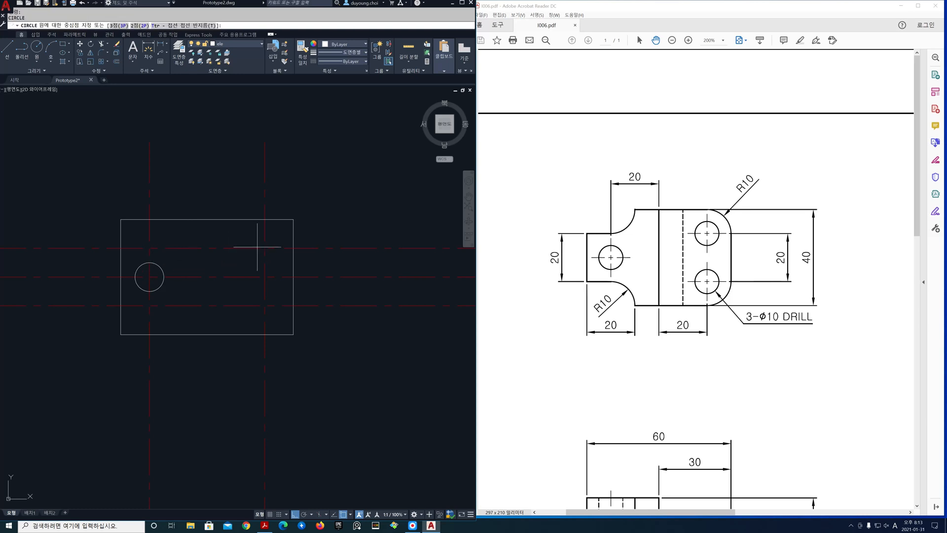
left_click(265, 247)
key("Return")
key("Return")
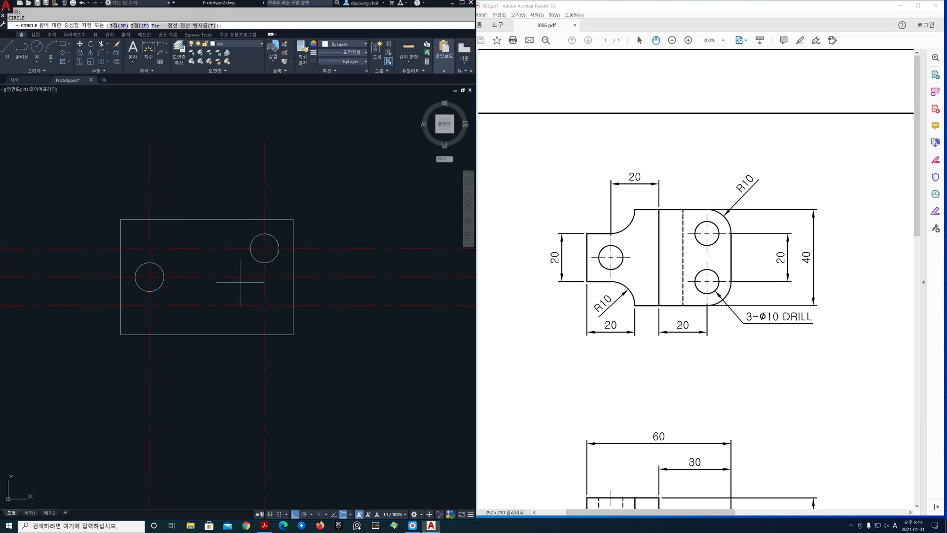
left_click(265, 305)
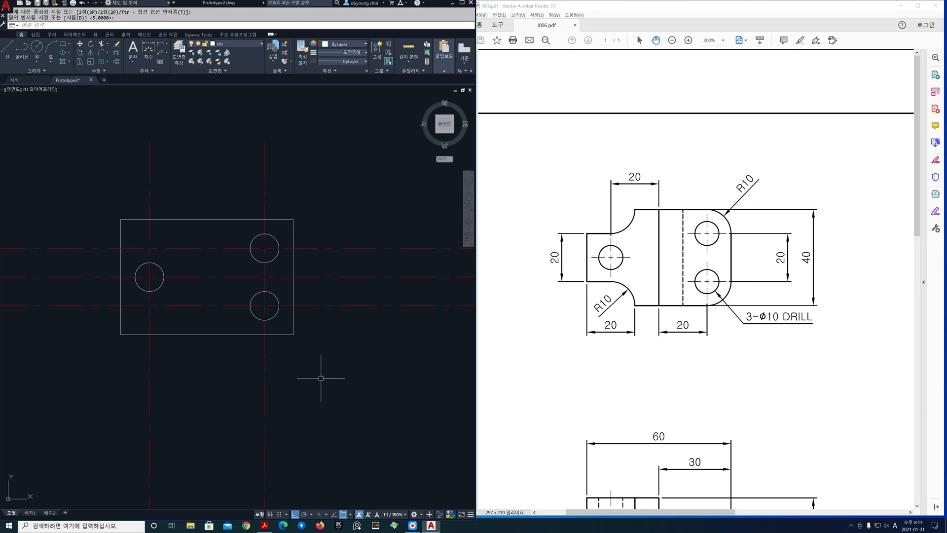
key("Return")
Offset the left hole's vertical centre line 20 to the right in the top view
type("o")
key("Return")
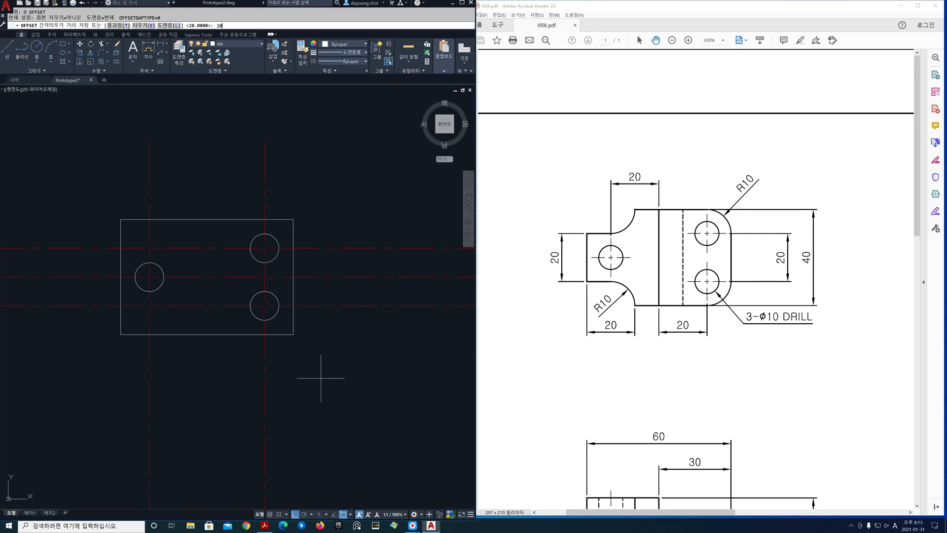
key("Return")
left_click(149, 320)
left_click(176, 322)
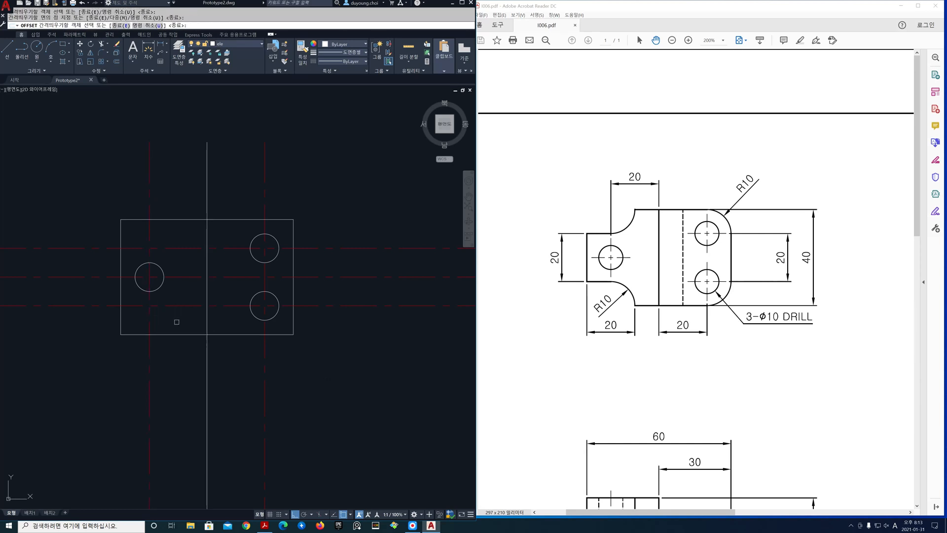
key("Return")
Trim the offset vertical line above and below the top view, using the rectangle's upper and lower edges as cutting edges
type("tr")
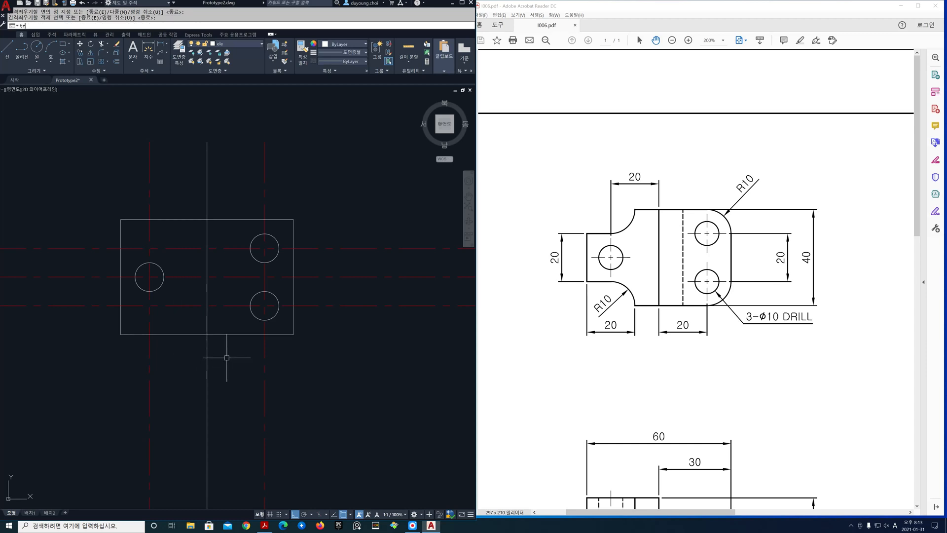
key("Return")
type("t")
key("Return")
left_click(230, 352)
left_click(221, 243)
left_click(207, 204)
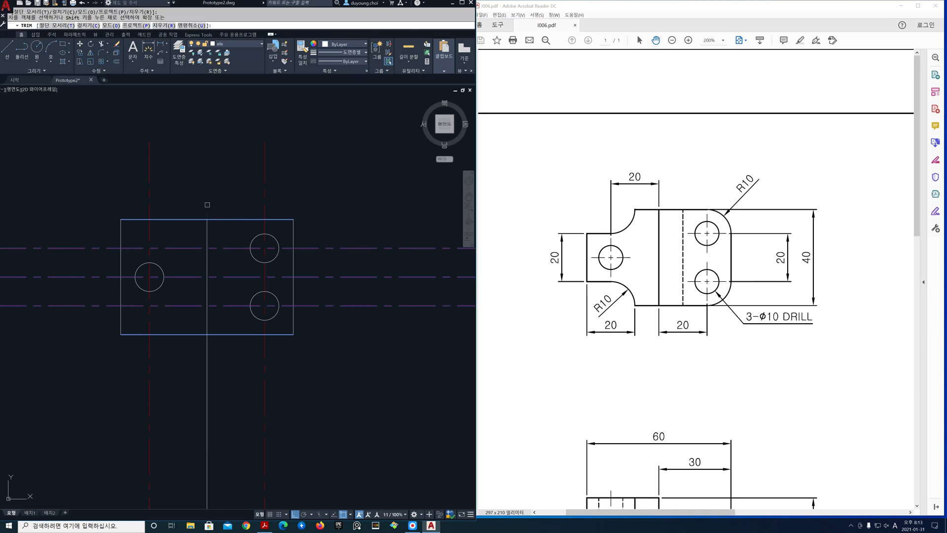
left_click(207, 351)
key("Return")
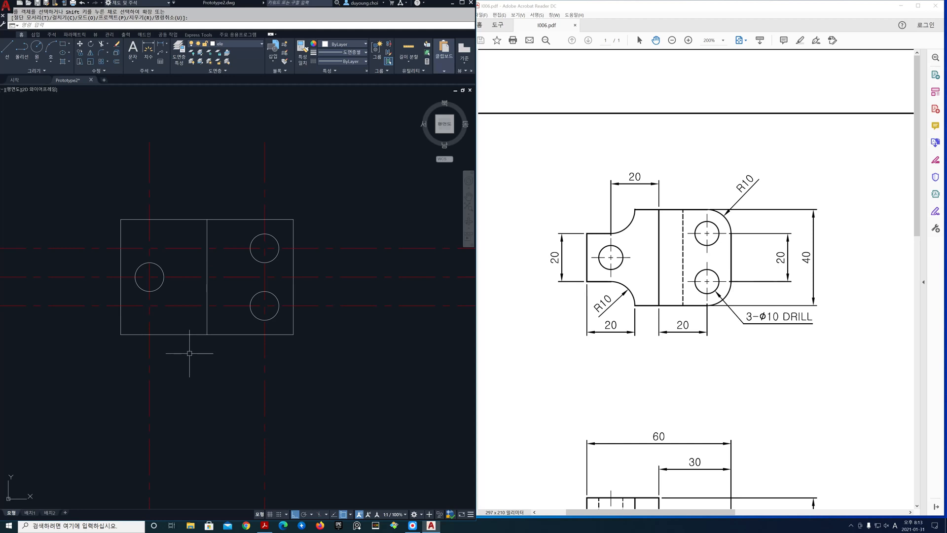
key("Return")
left_click(189, 352)
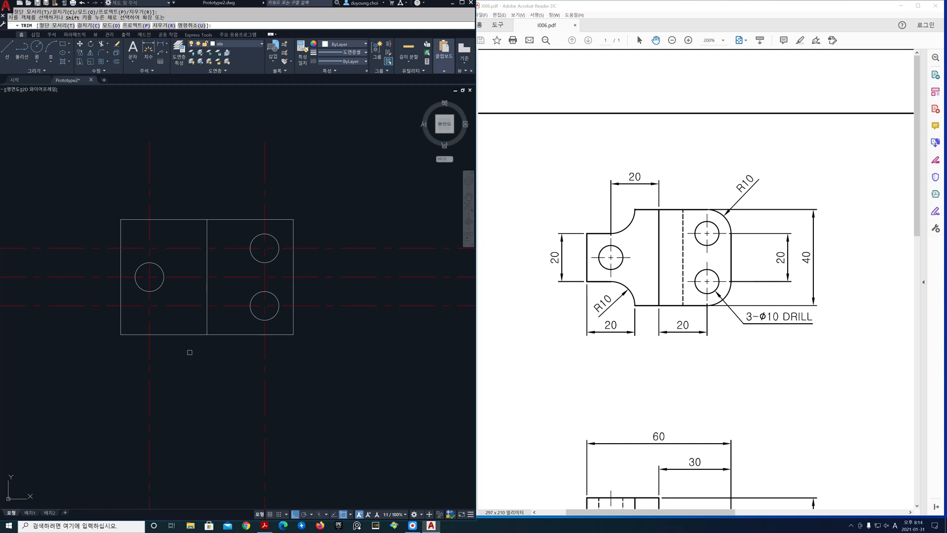
key("Escape")
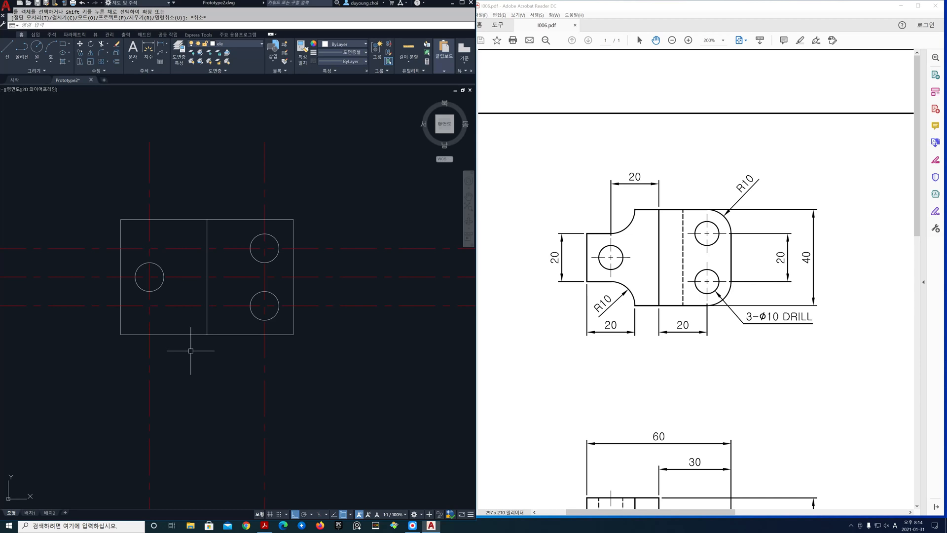
Freeze the cen layer and offset the top view's upper and lower edges 10 inward
left_click(261, 45)
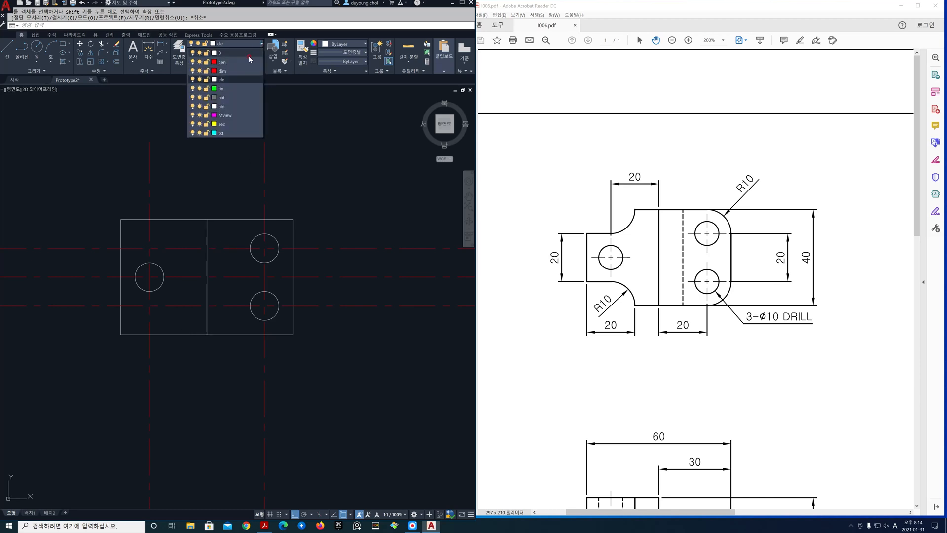
left_click(199, 63)
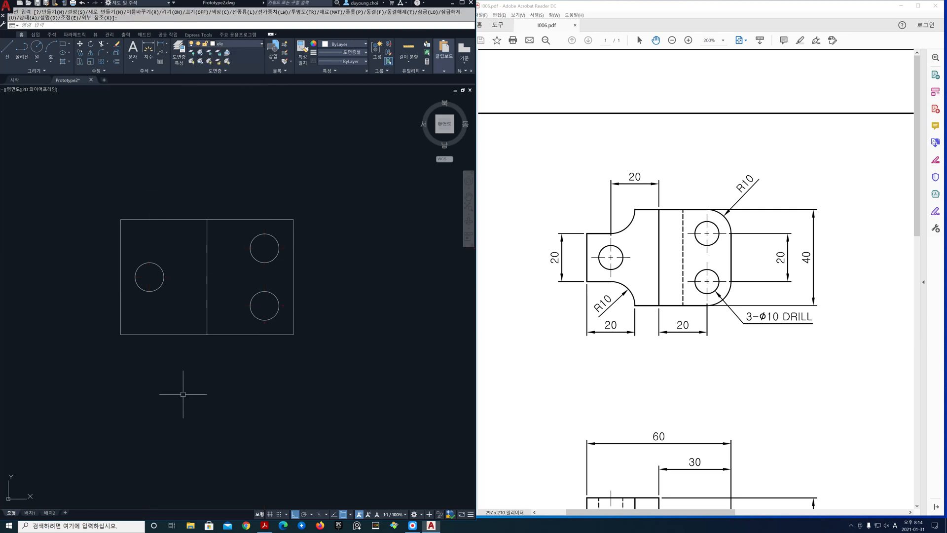
type("o")
key("space")
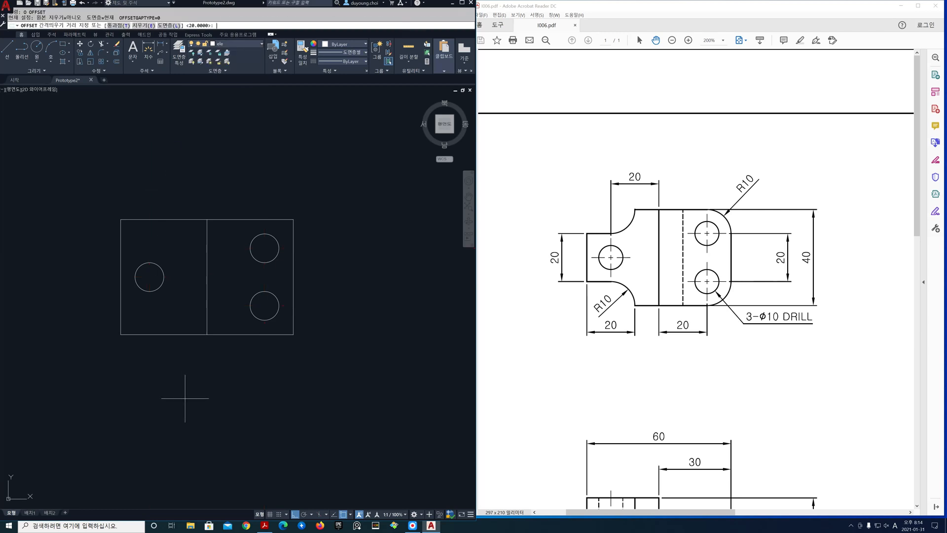
type("10")
key("Return")
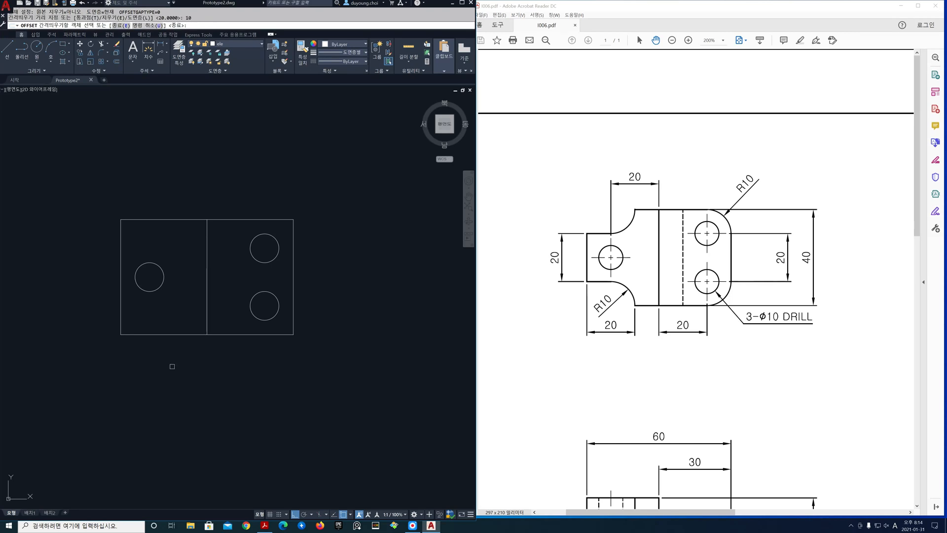
left_click(158, 334)
left_click(160, 311)
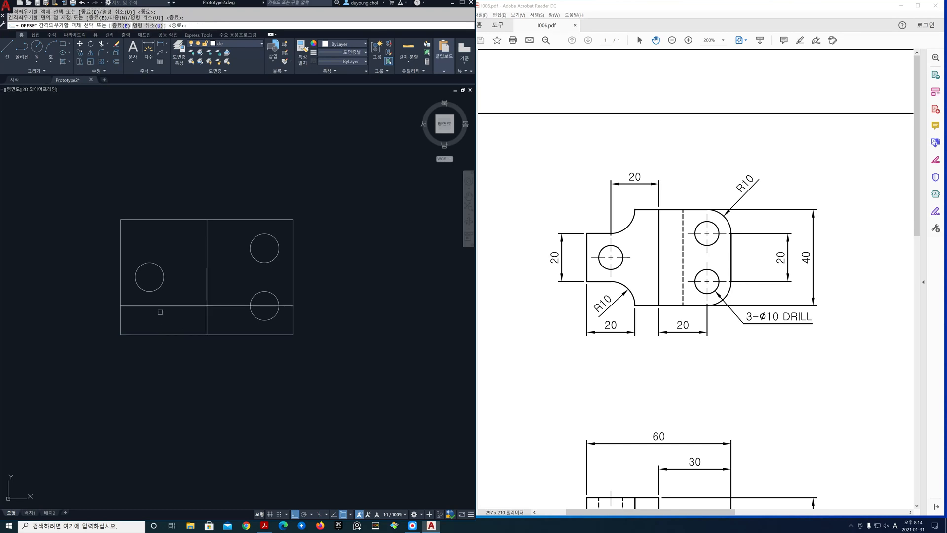
left_click(167, 220)
left_click(166, 233)
key("Return")
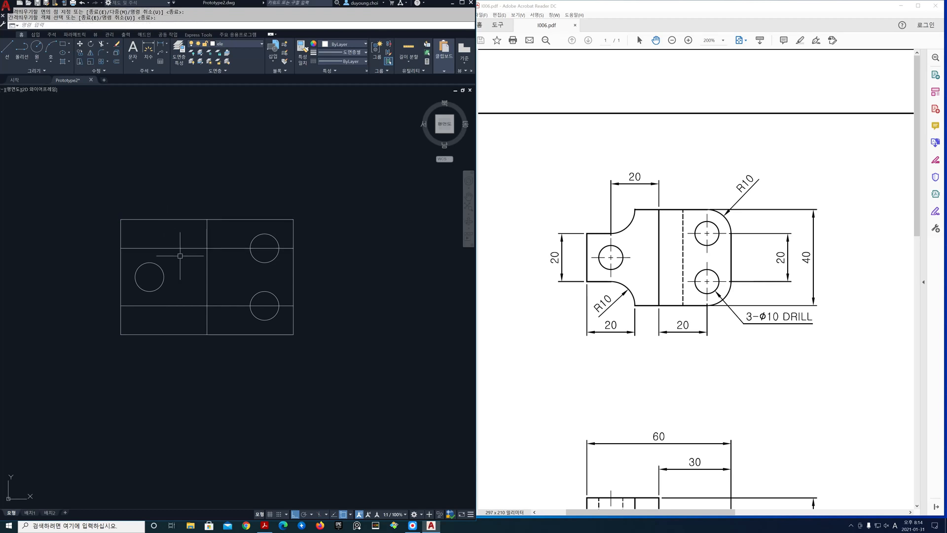
Offset the top view's left edge 20 to the right
key("Return")
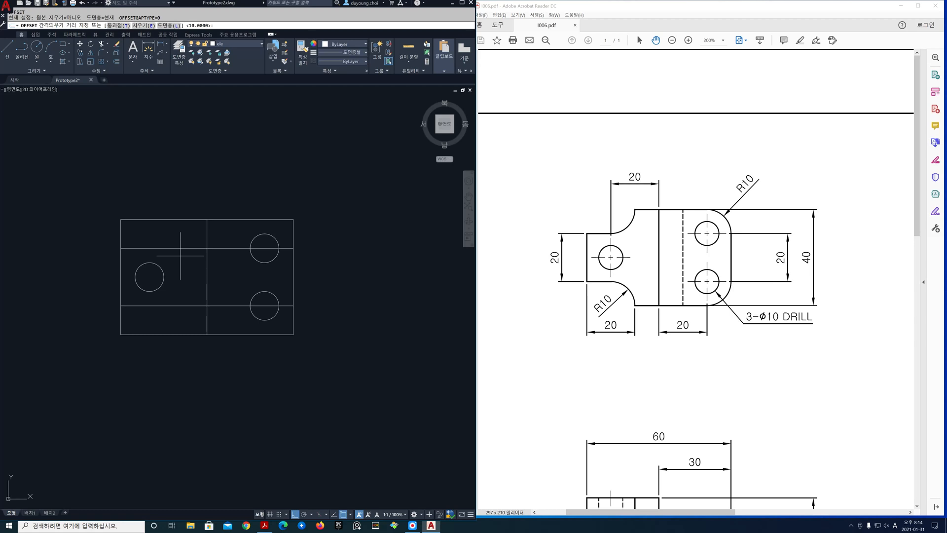
type("20")
key("Return")
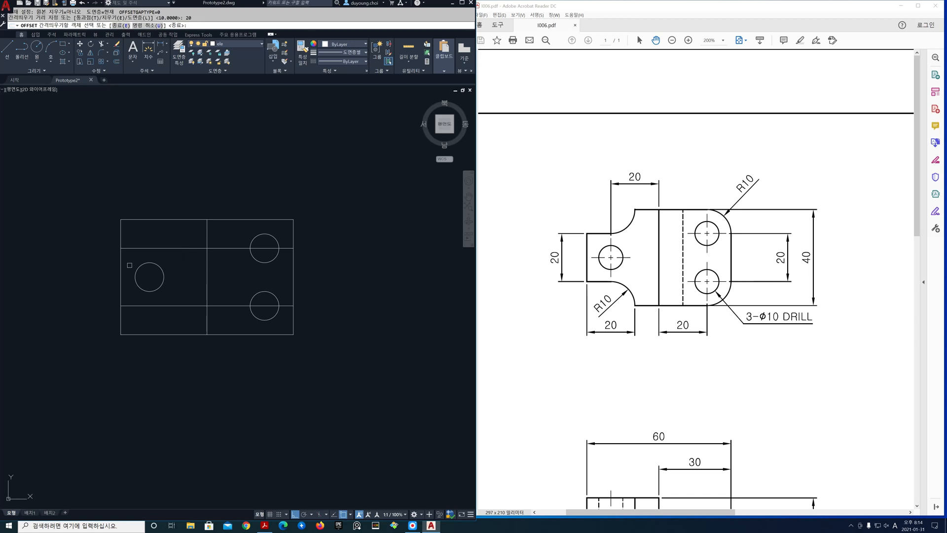
left_click(121, 265)
left_click(195, 266)
key("Return")
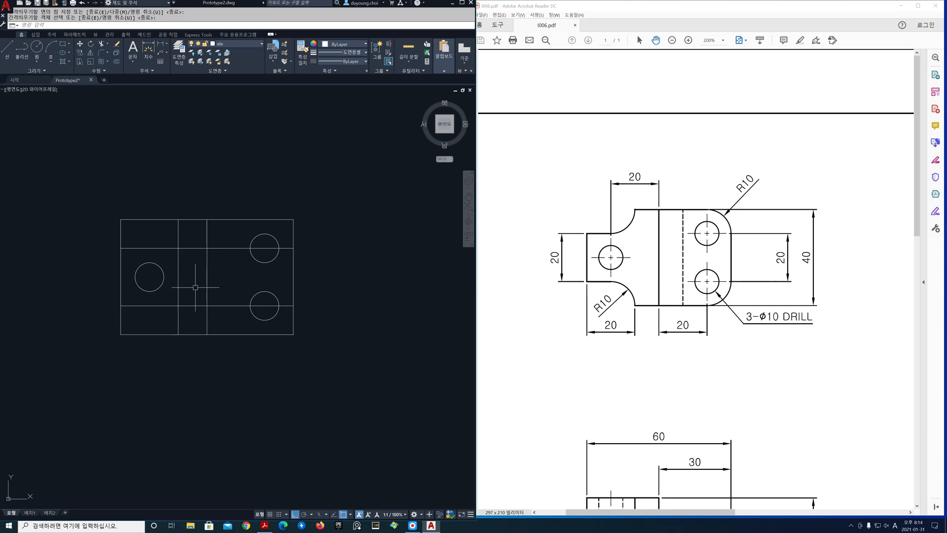
Trim the middle portion of the new vertical line between the two inner horizontal lines
type("tr")
key("Return")
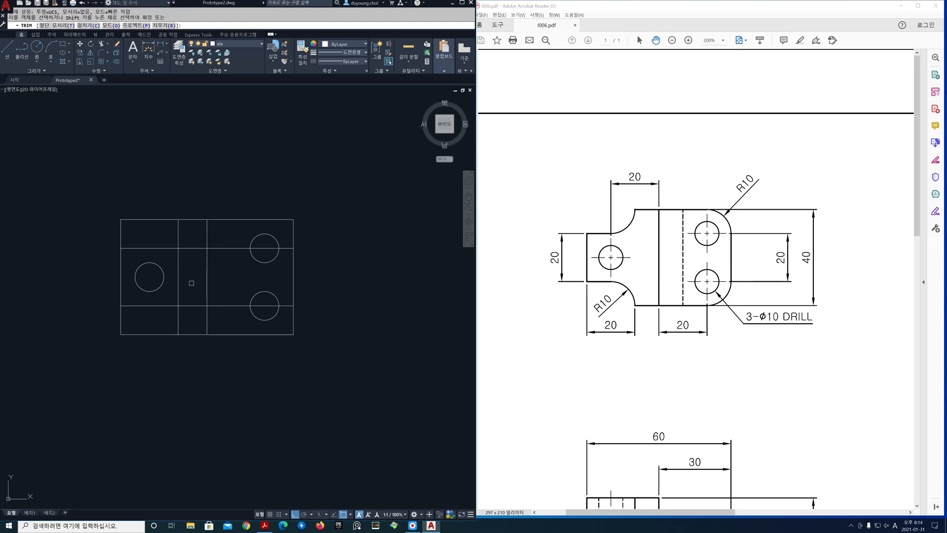
left_click(178, 282)
key("Return")
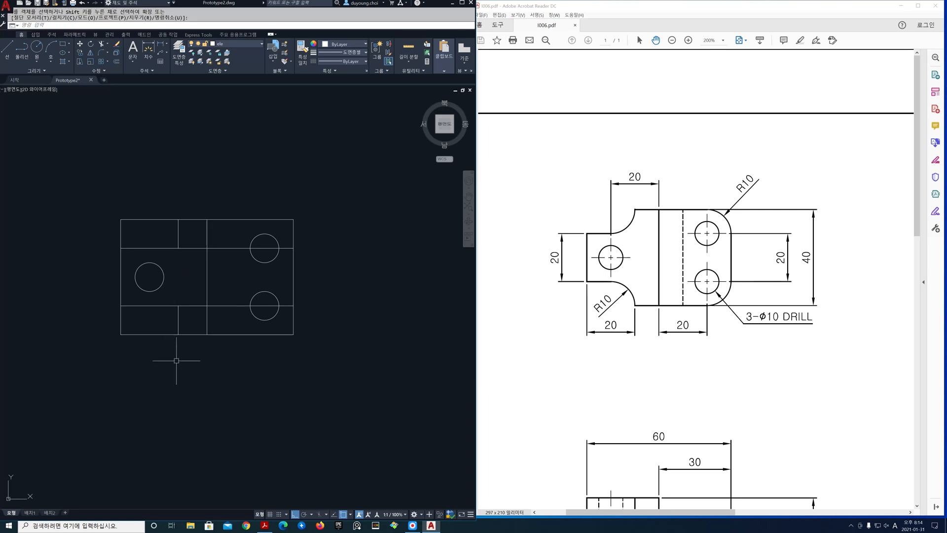
Fillet the two inner corners on the top view's left side with radius 10, using the Multiple option
type("f")
key("Return")
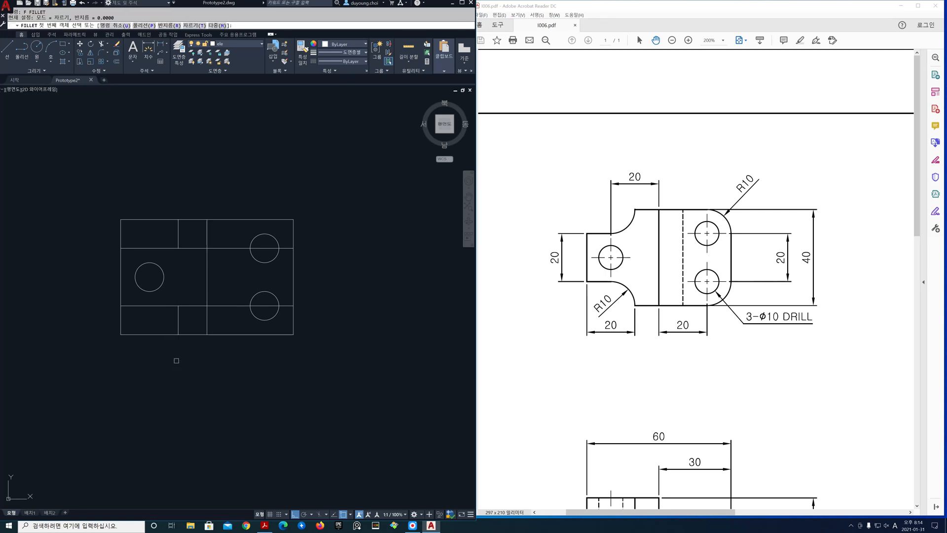
type("r")
key("Return")
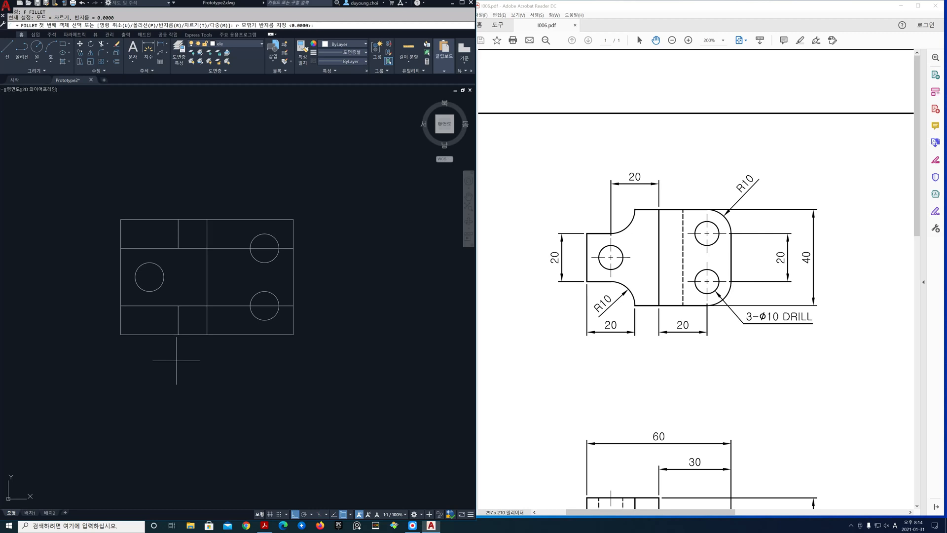
type("10")
key("Return")
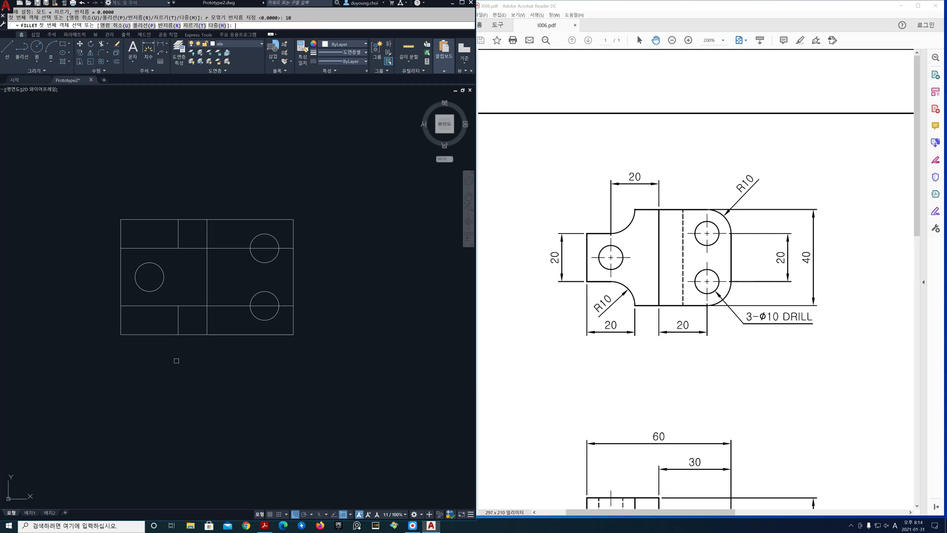
type("m")
key("Return")
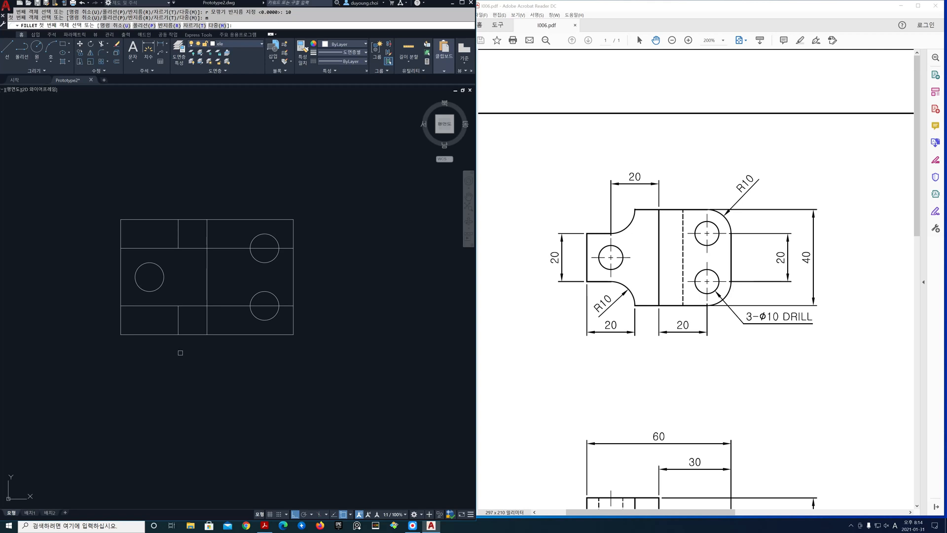
left_click(179, 320)
left_click(175, 306)
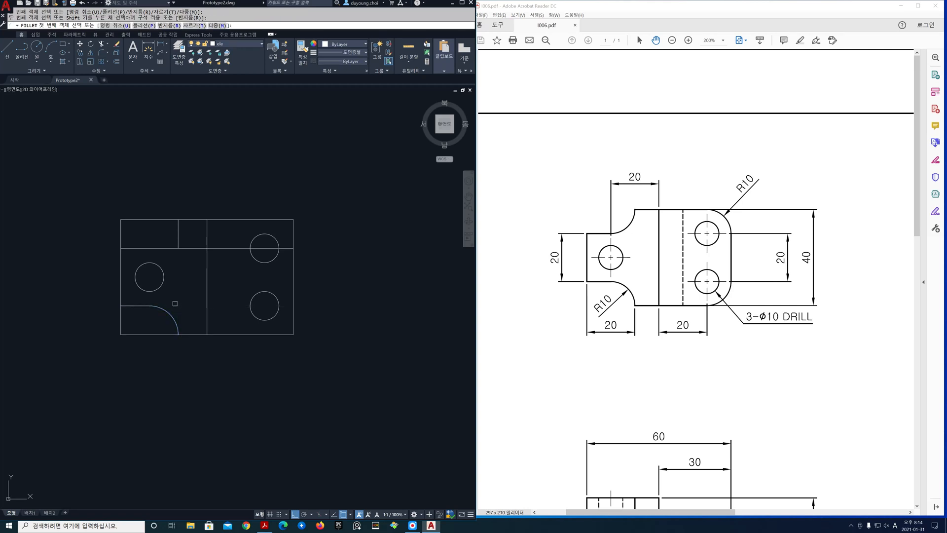
left_click(177, 241)
left_click(169, 248)
Set the fillet radius to 0 and join the arcs and short horizontal lines to the outer edges of the top view's left side
type("r")
key("Return")
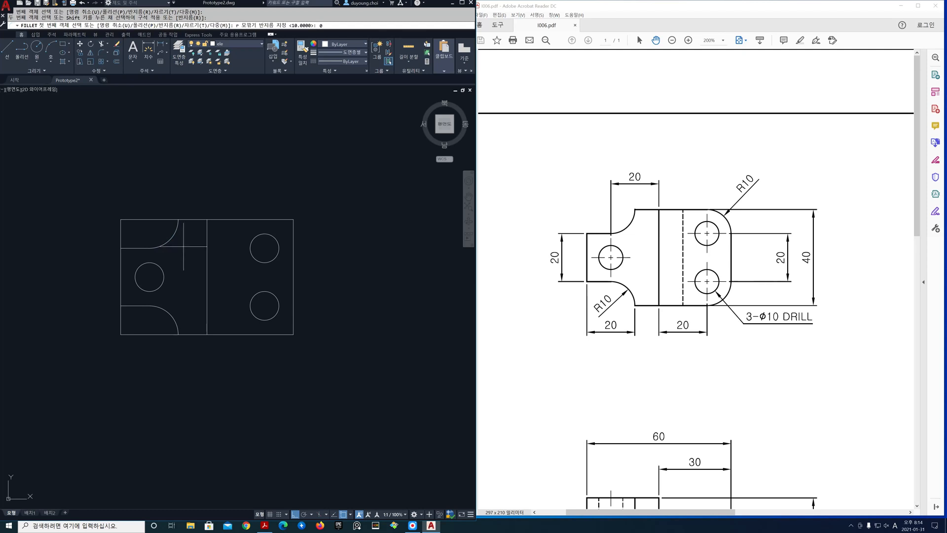
key("Return")
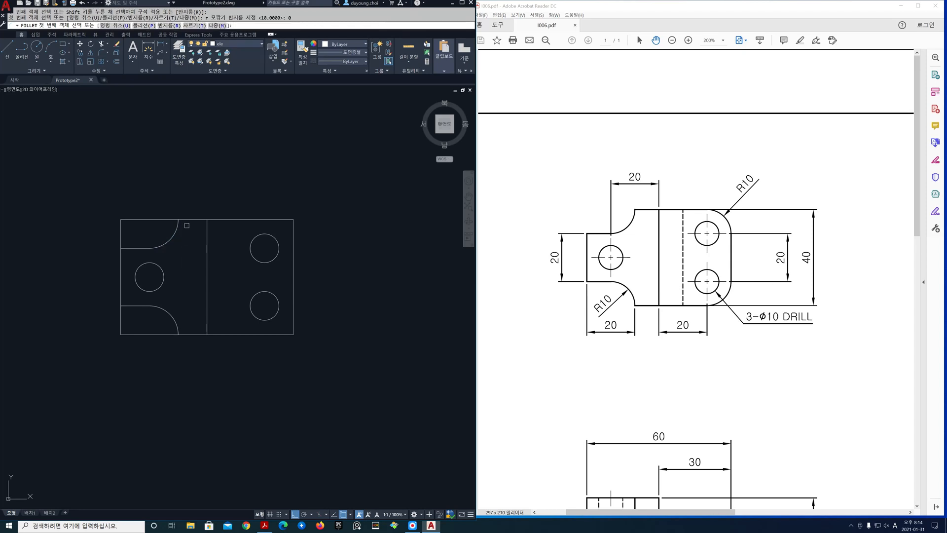
left_click(183, 220)
left_click(178, 223)
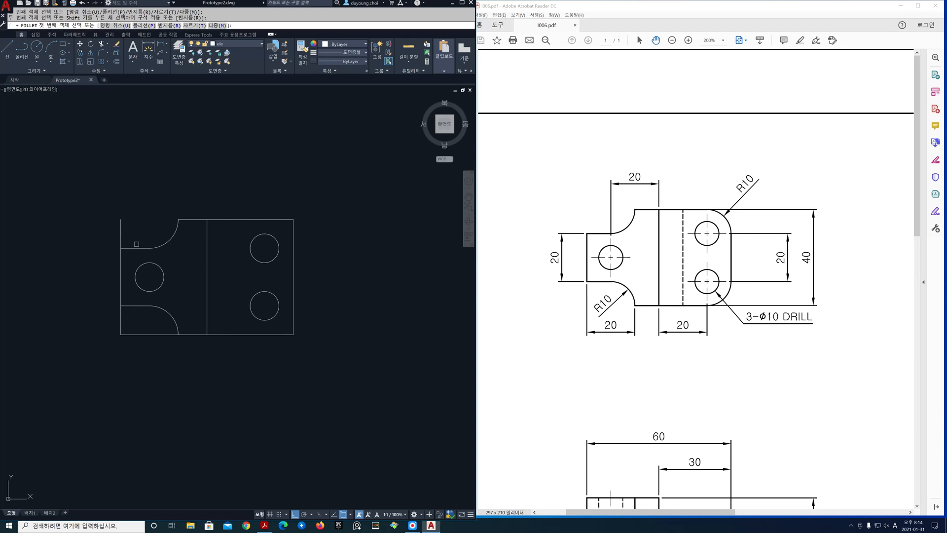
left_click(129, 247)
left_click(121, 255)
left_click(131, 306)
left_click(121, 295)
left_click(177, 328)
left_click(193, 334)
Round the top view's two right corners with radius 10 fillets
type("r")
key("Return")
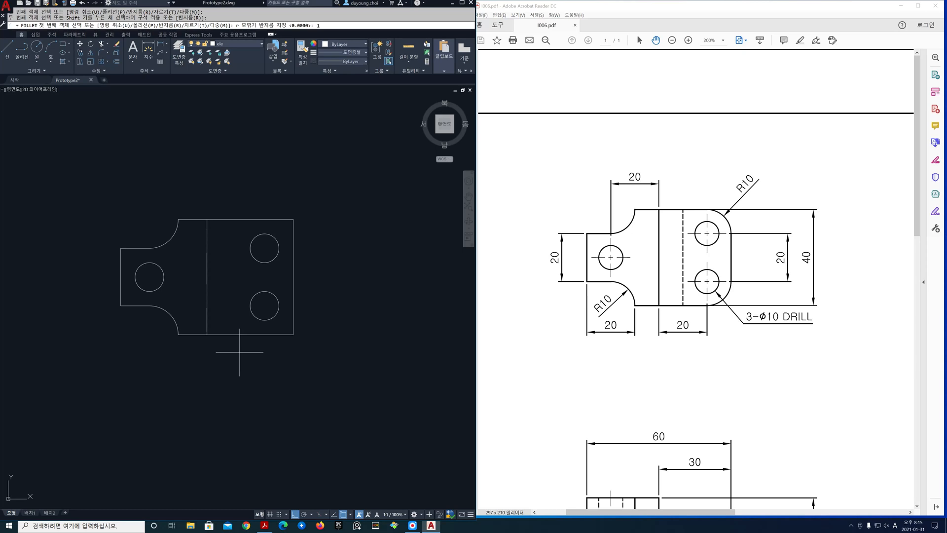
type("10")
key("Return")
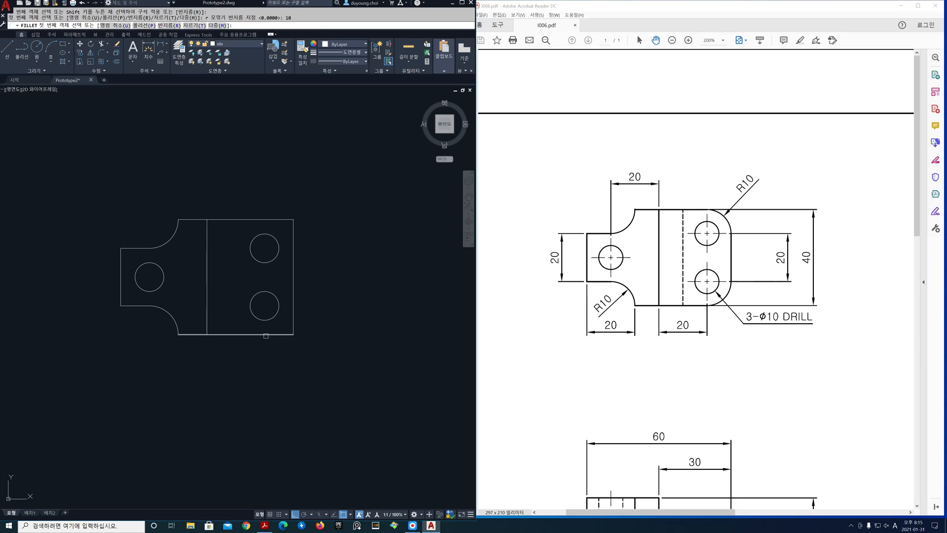
left_click(267, 334)
left_click(293, 315)
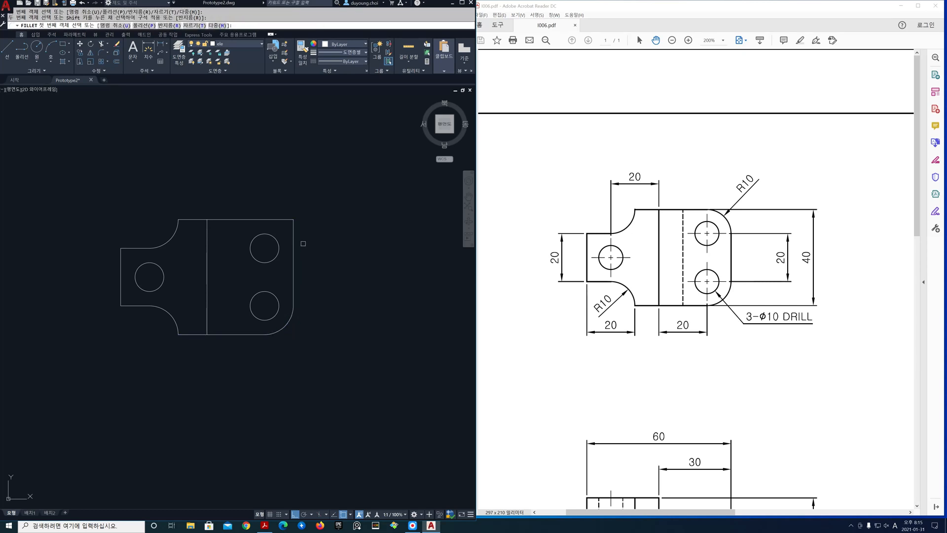
left_click(293, 232)
left_click(277, 219)
key("Return")
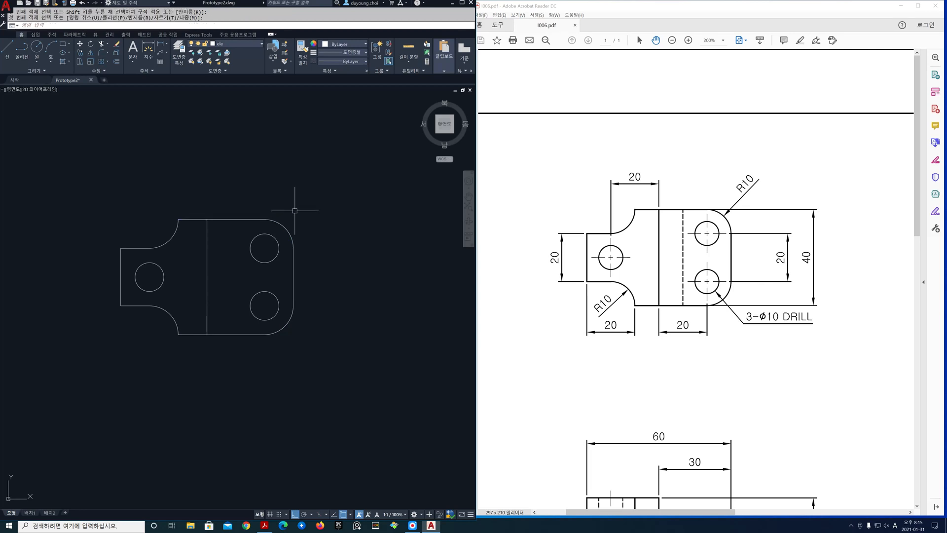
Bring all three views into sight, then switch to Acrobat Reader and show the reference drawing at 125%
scroll(275, 232, "down", 6)
middle_click_drag(275, 233, 214, 234)
scroll(214, 234, "up", 2)
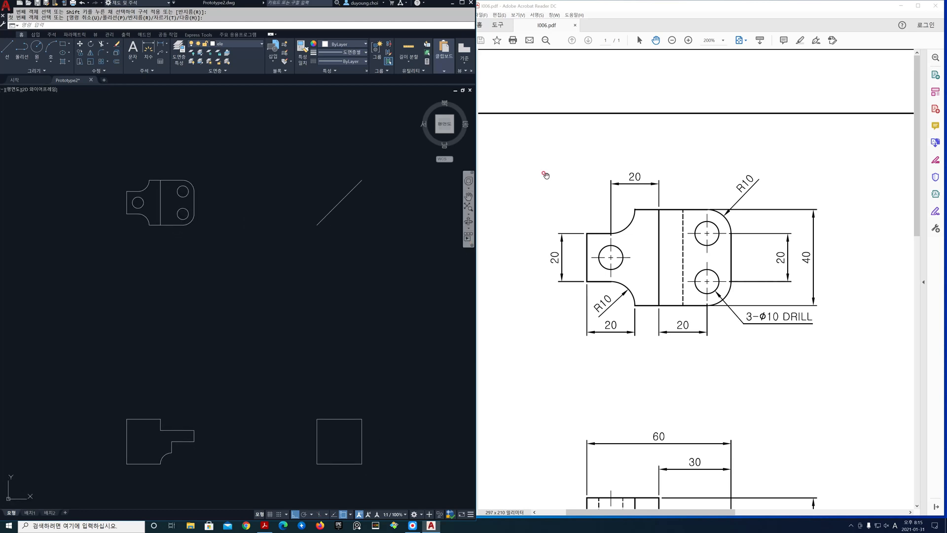
left_click(723, 41)
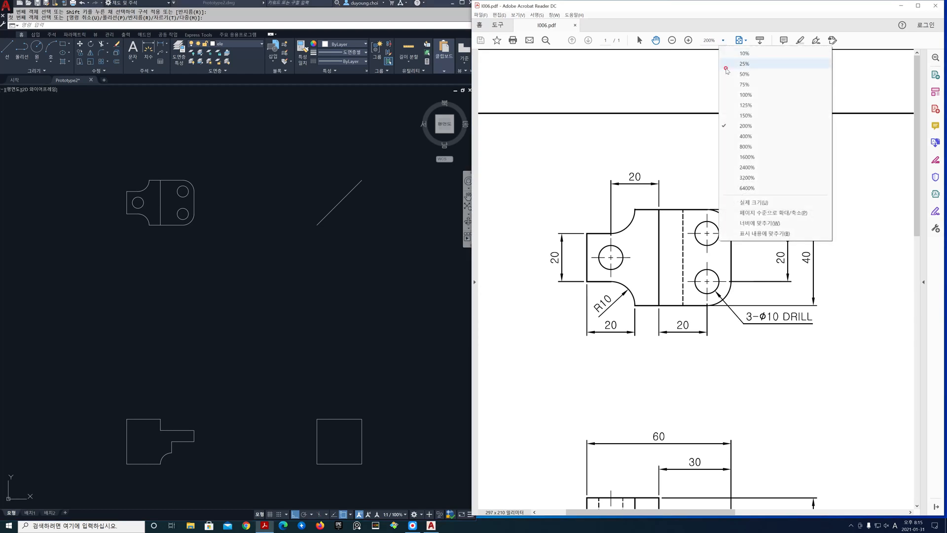
left_click(723, 104)
left_click_drag(670, 280, 696, 280)
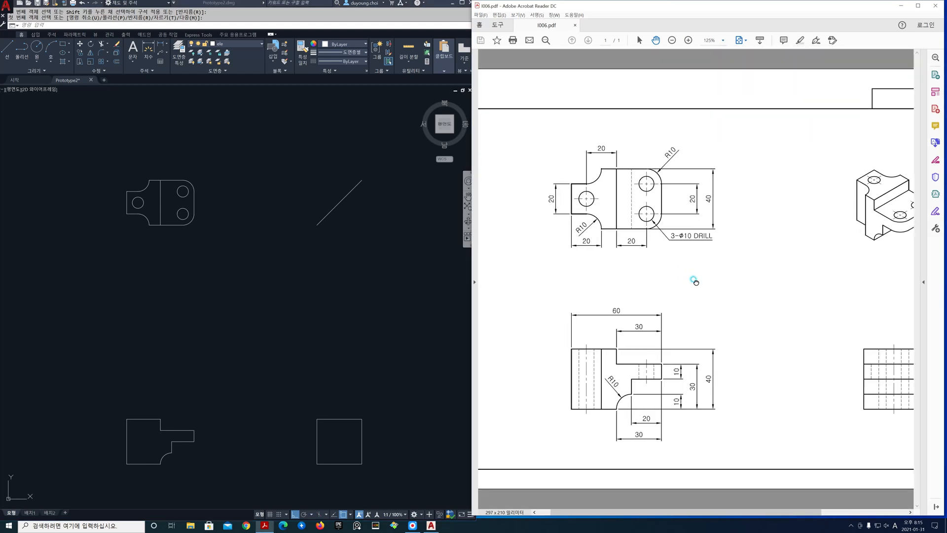
Switch back to AutoCAD and thaw the cen layer
left_click(236, 412)
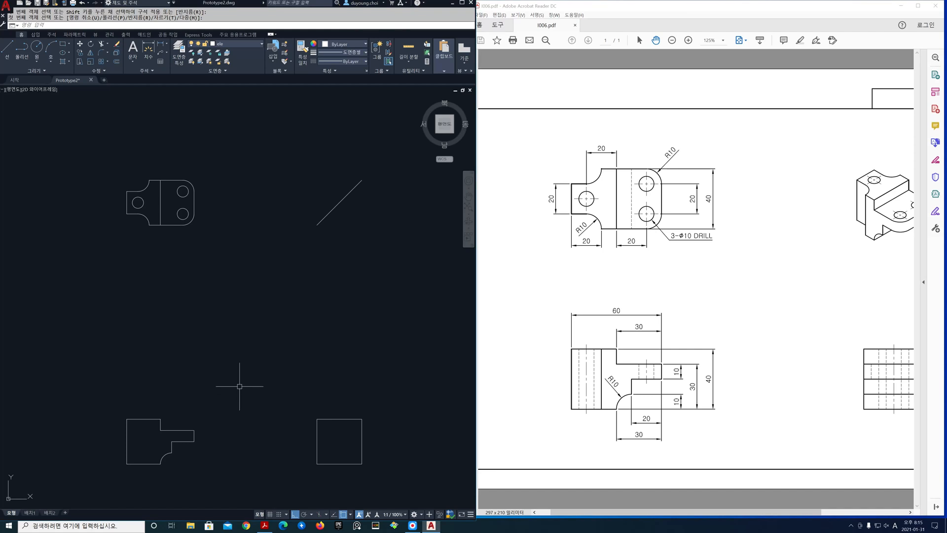
left_click(259, 48)
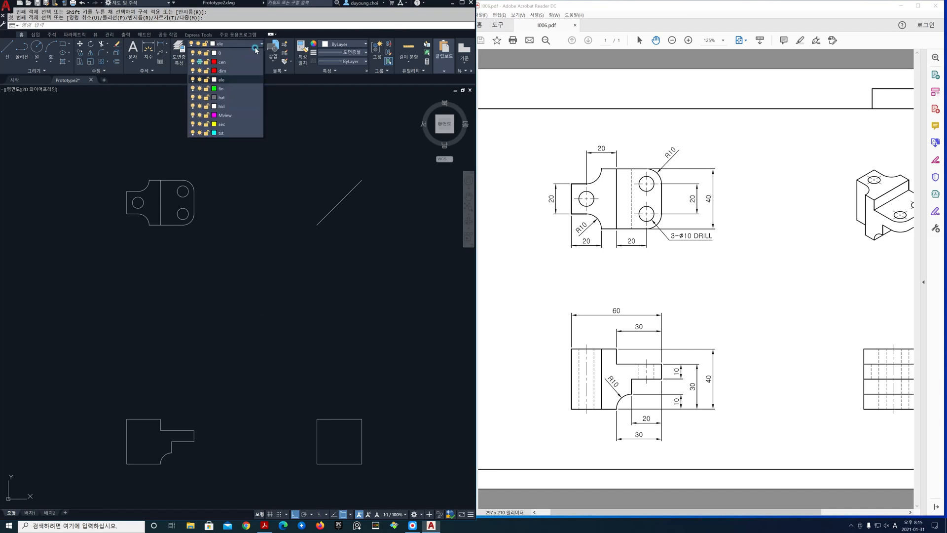
left_click(200, 62)
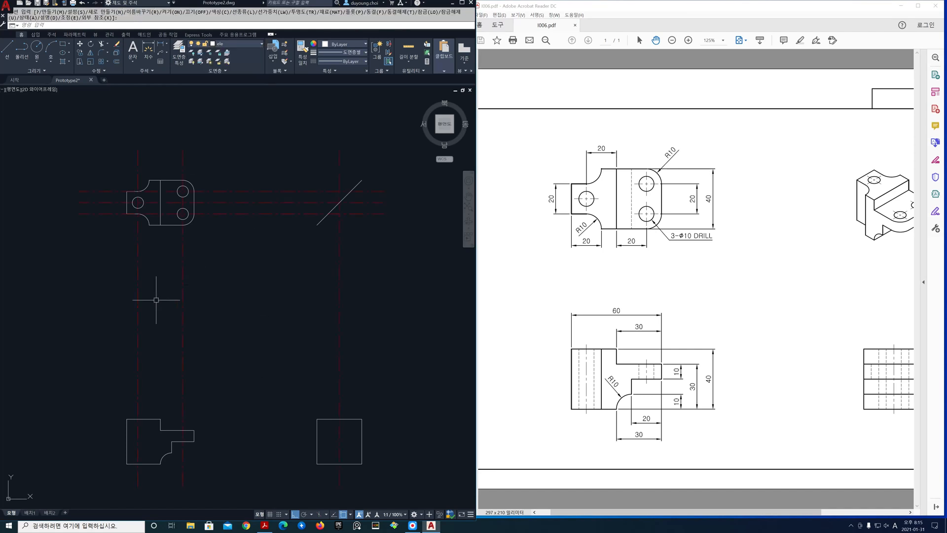
scroll(157, 300, "up", 2)
mouse_move(157, 300)
middle_mouse_down()
mouse_move(147, 274)
mouse_move(153, 285)
middle_mouse_up()
scroll(147, 274, "down", 2)
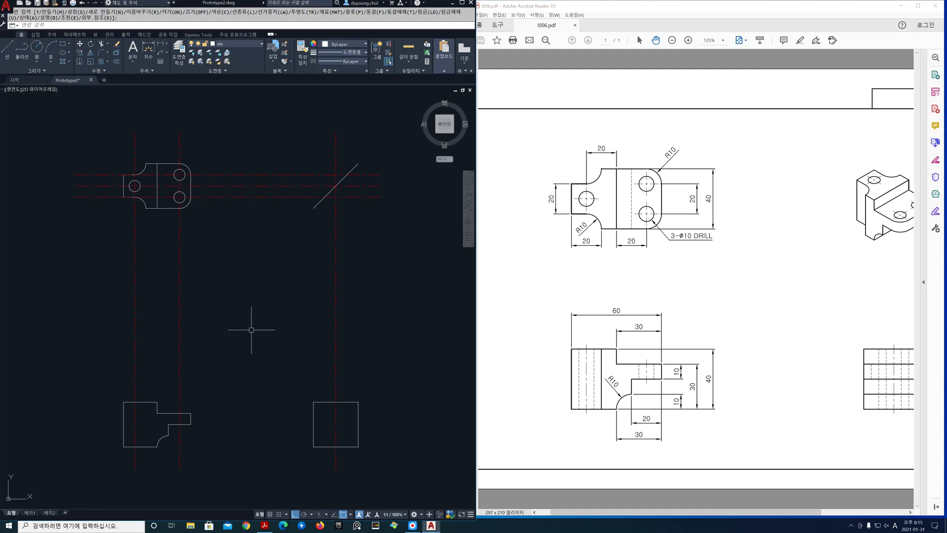
Make hid the current layer and draw vertical construction lines through both side quadrants of the top view's lower-right and left holes
left_click(261, 47)
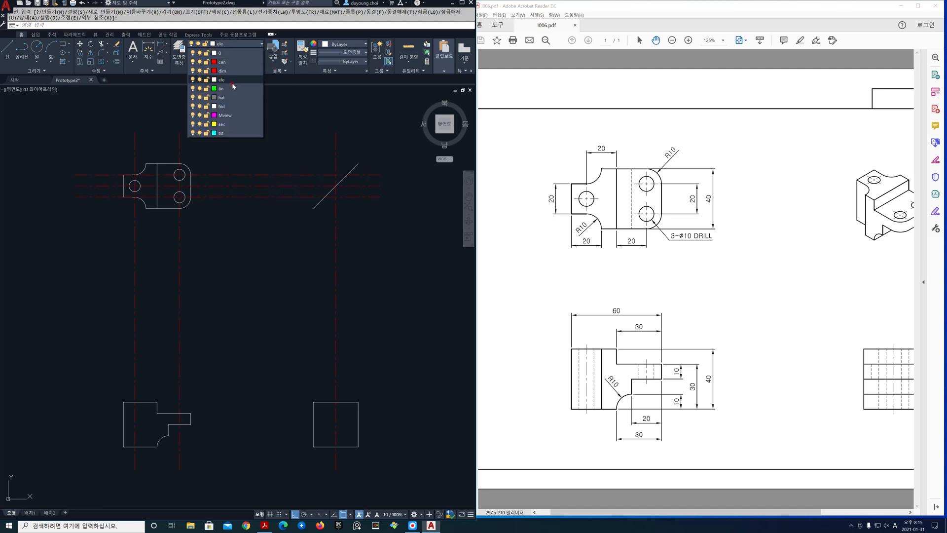
left_click(231, 107)
type("xl")
key("Return")
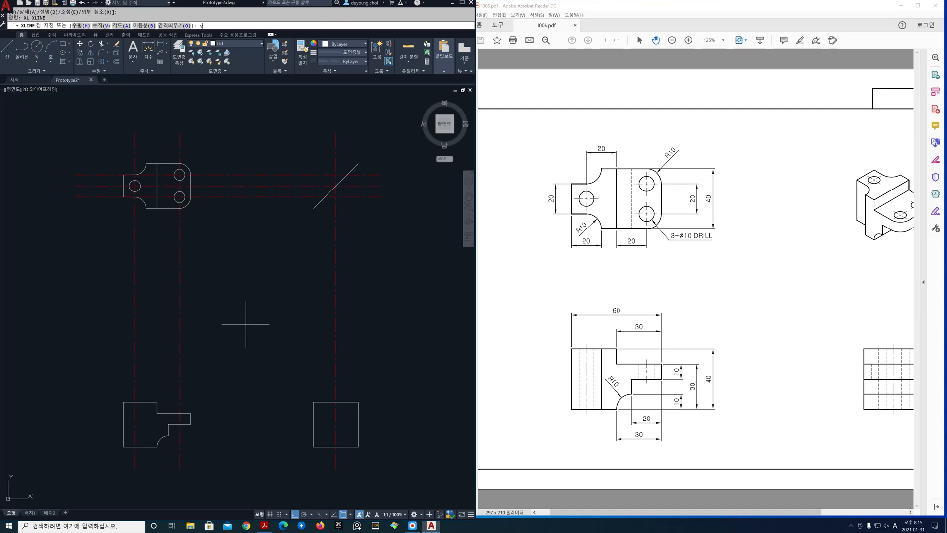
key("Return")
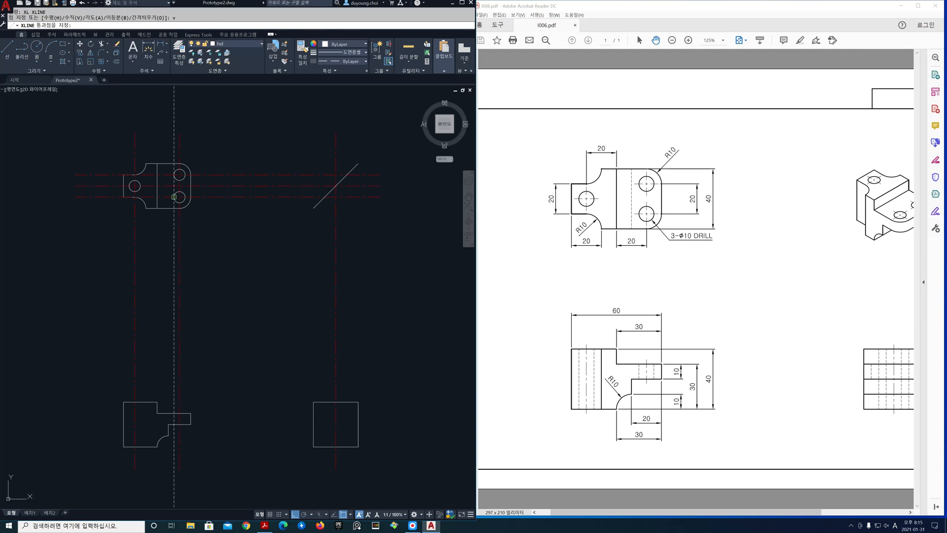
left_click(174, 197)
left_click(185, 197)
left_click(129, 186)
left_click(141, 186)
key("Return")
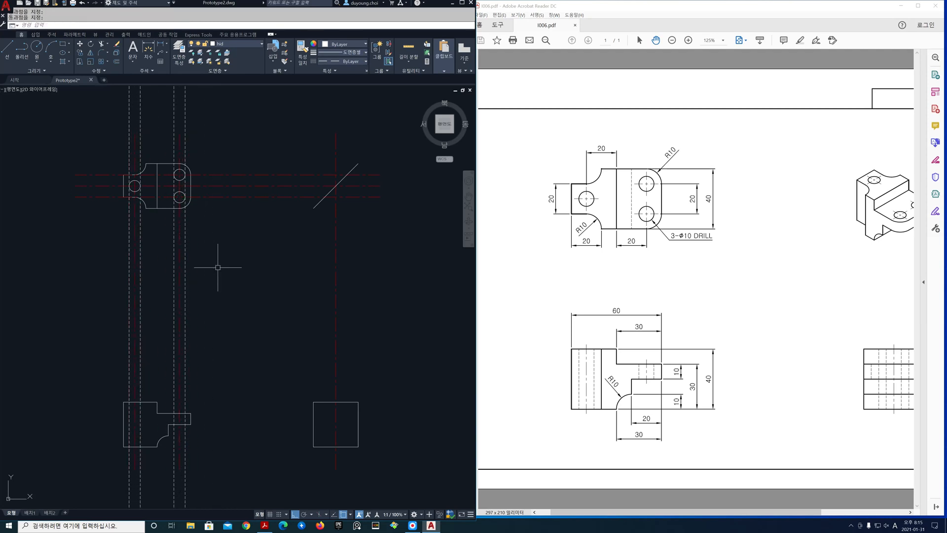
key("Return")
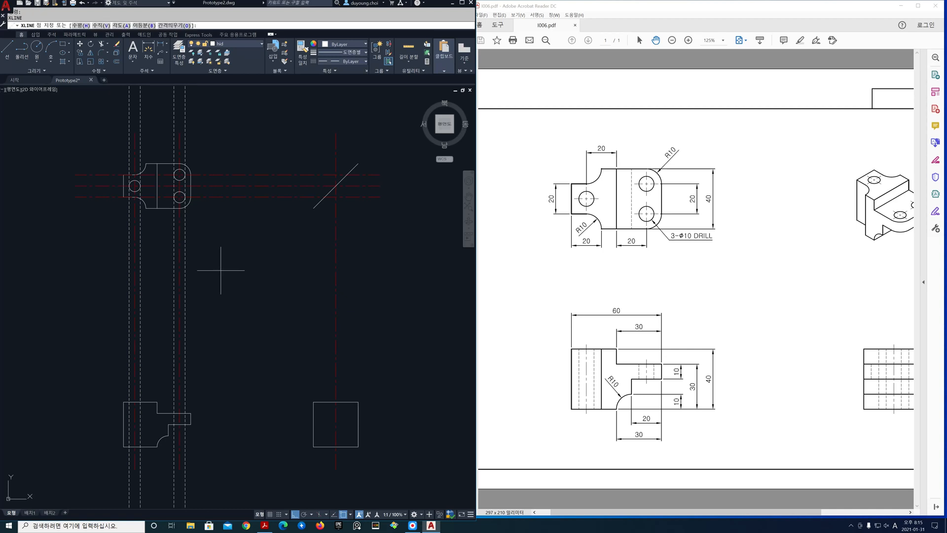
key("BackSpace")
type("v")
key("Return")
key("Escape")
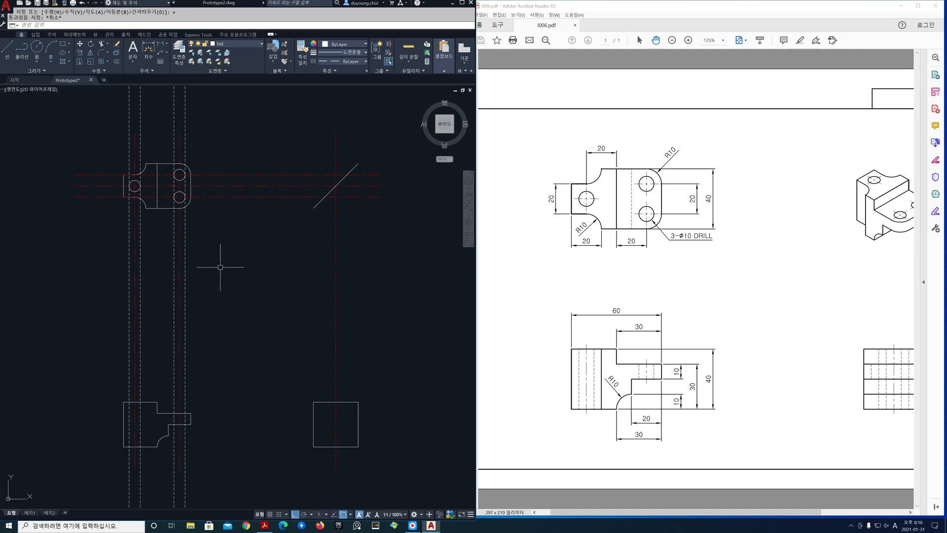
Make ele the current layer and draw a vertical construction line where the top view's left arc meets the lower edge
left_click(249, 44)
key("Escape")
left_click(247, 45)
left_click(241, 79)
type("xl")
key("Return")
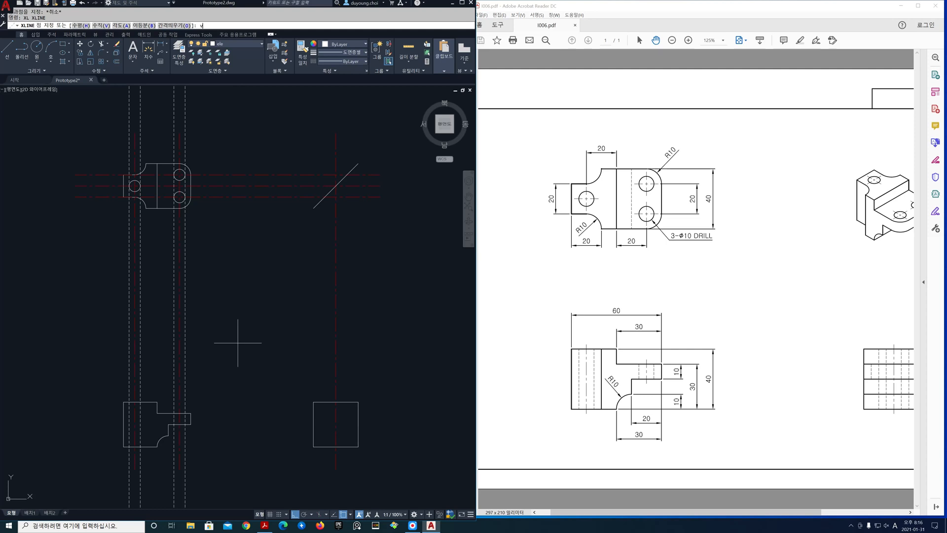
type("v")
key("Return")
left_click(146, 209)
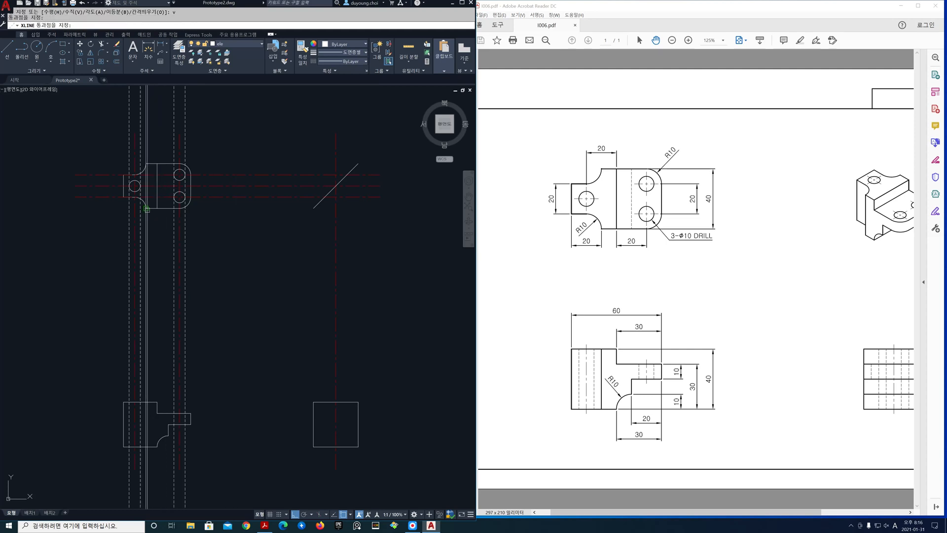
key("Return")
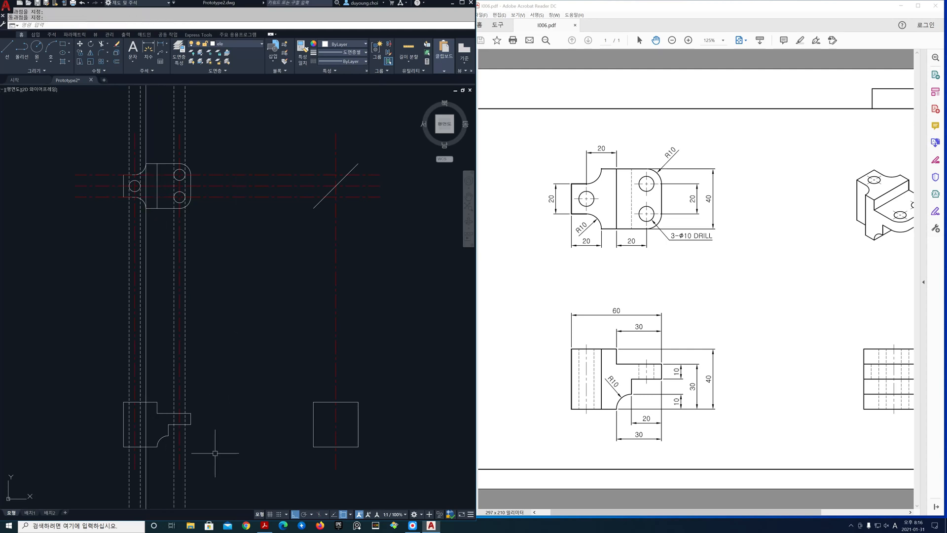
Freeze the cen layer and trim the vertical construction lines below the front view, using its outline as cutting edges
left_click(260, 45)
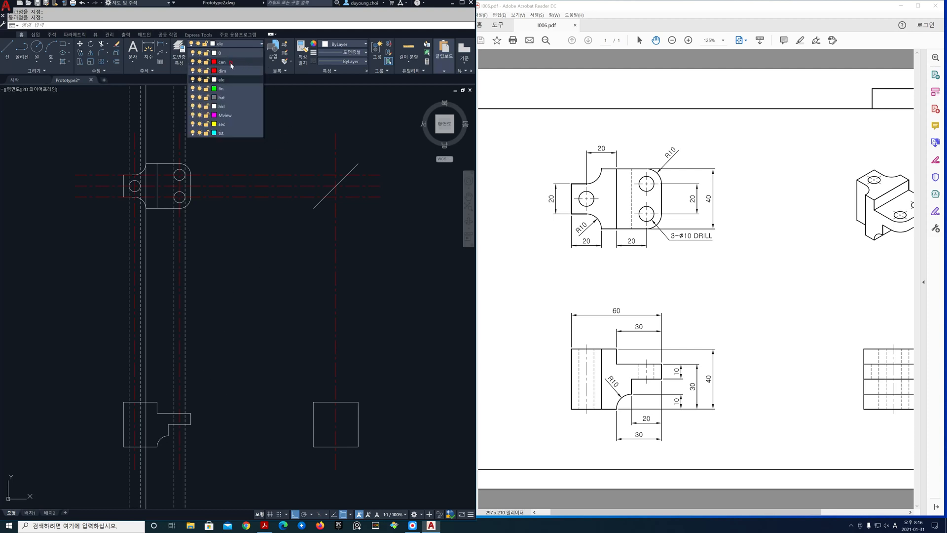
left_click(200, 62)
scroll(153, 458, "up", 5)
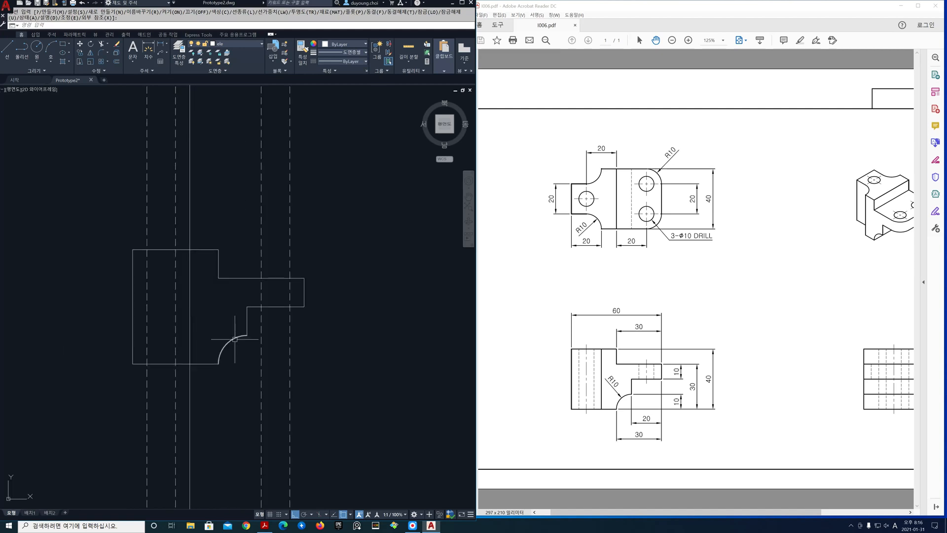
type("tr")
key("Return")
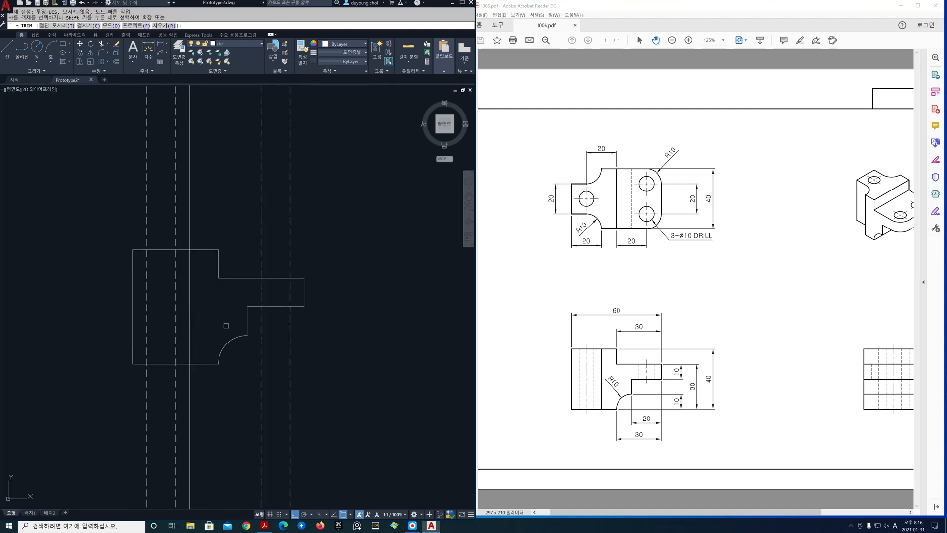
type("t")
left_click(120, 230)
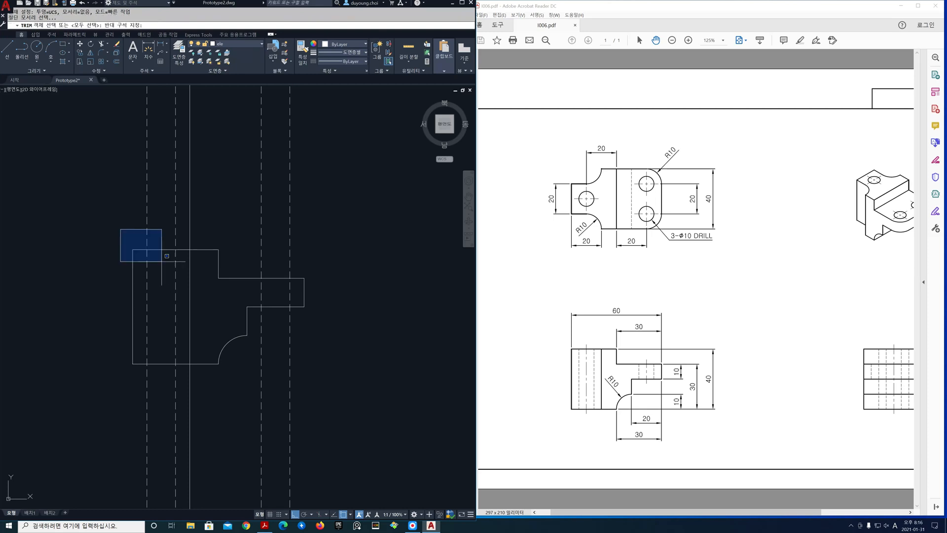
left_click(327, 398)
key("Return")
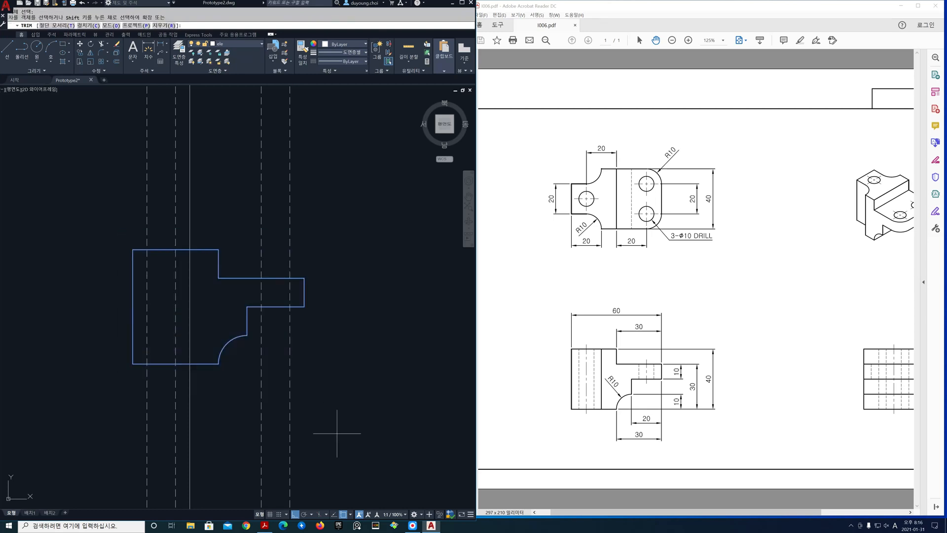
left_click(123, 416)
left_click(324, 427)
key("Return")
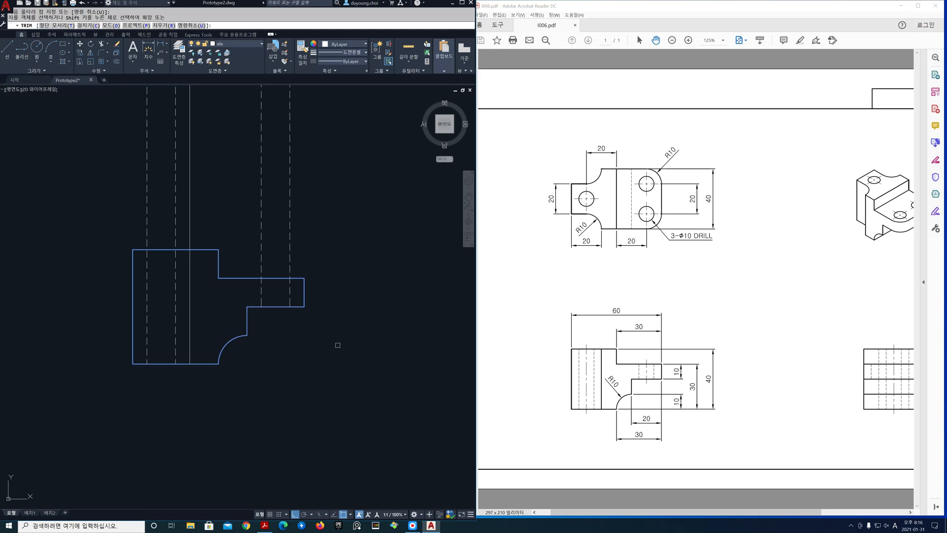
Trim away the parts of the vertical construction lines above the front view's outline
left_click(340, 211)
left_click(111, 190)
key("Return")
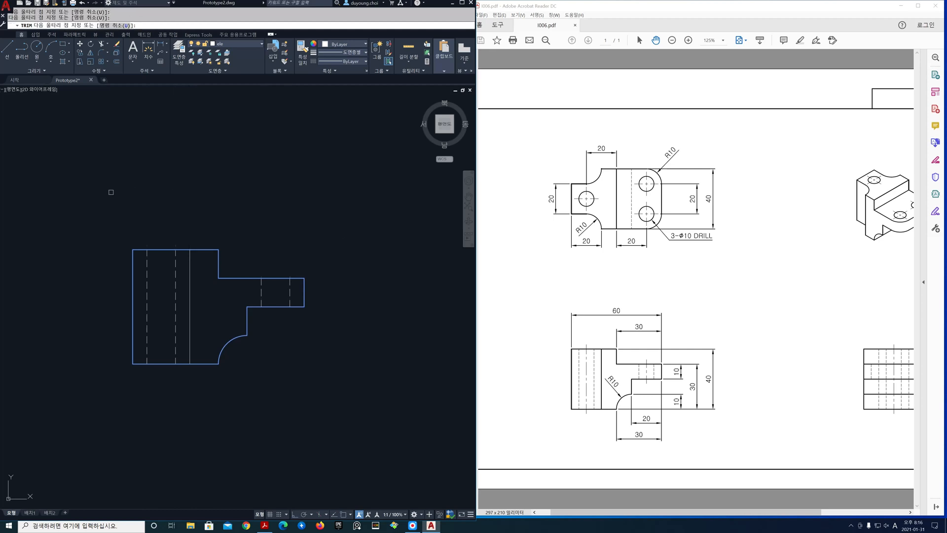
key("Return")
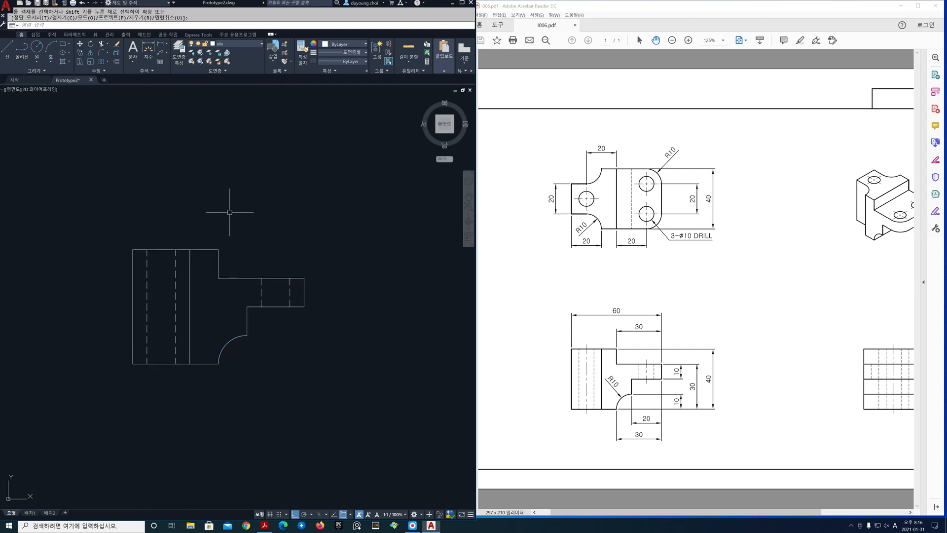
Make hid the current layer and draw a vertical construction line through the upper end of the front view's R10 arc
scroll(240, 223, "down", 2)
middle_click_drag(241, 220, 212, 329)
scroll(221, 290, "down", 2)
middle_click_drag(224, 289, 216, 338)
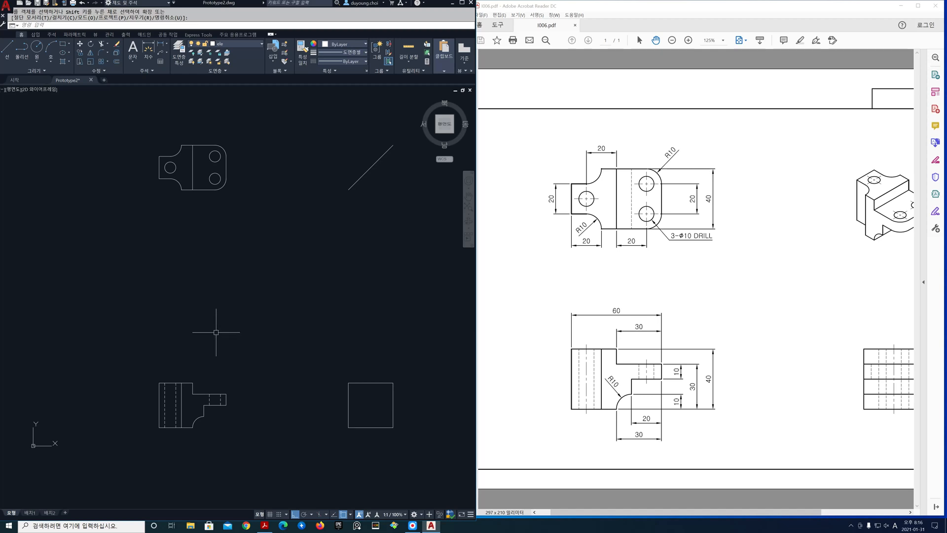
left_click(260, 45)
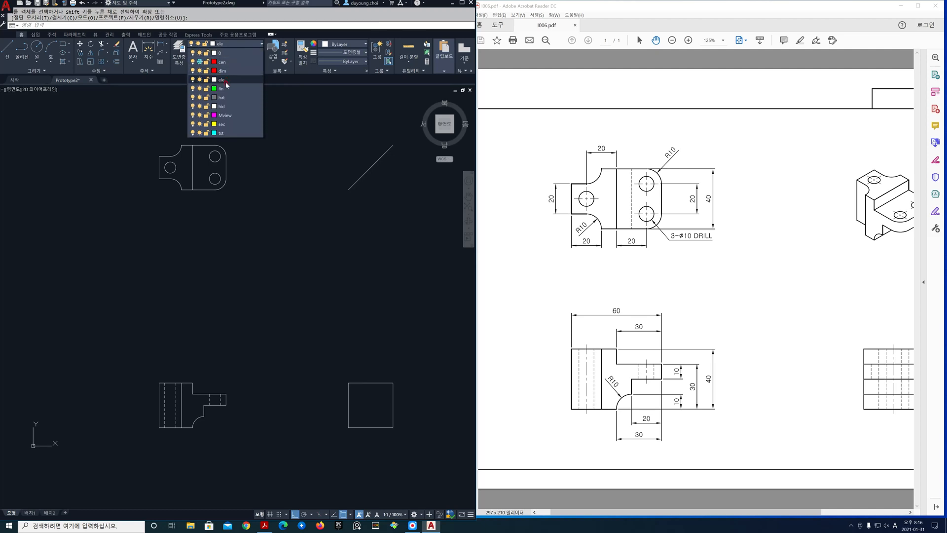
left_click(226, 106)
type("xl")
key("Return")
type("v")
key("Return")
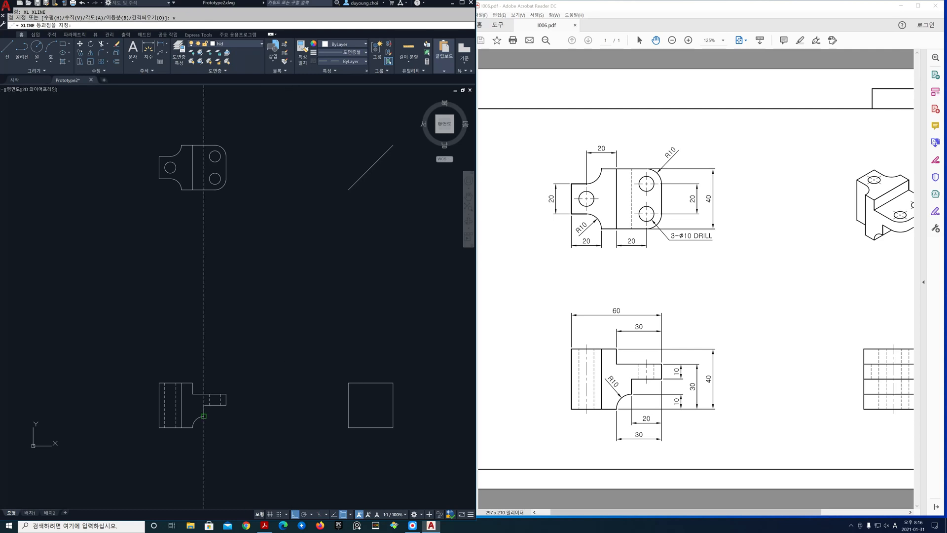
left_click(204, 416)
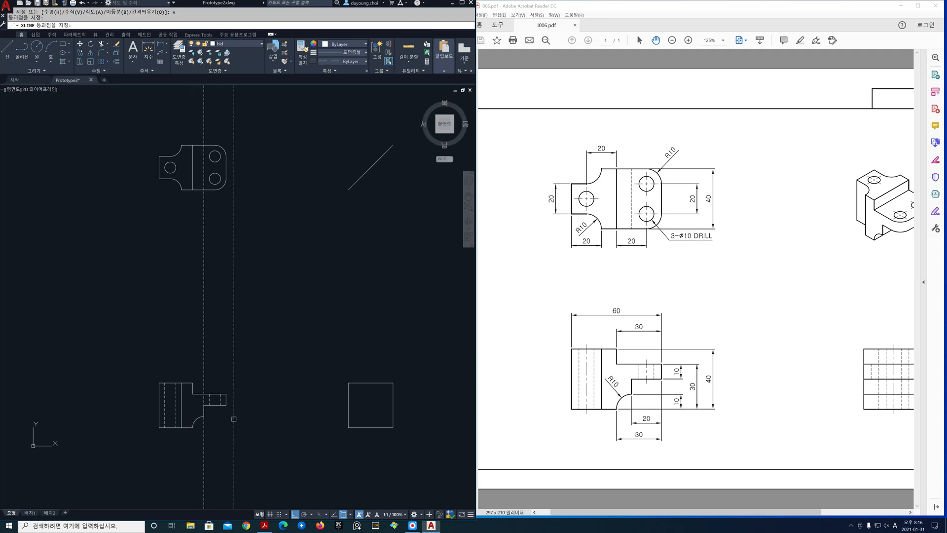
key("Return")
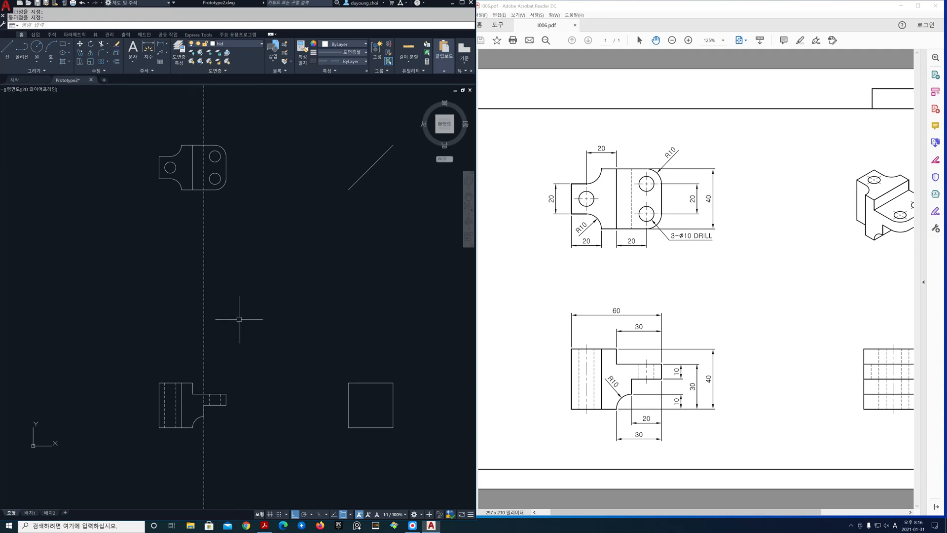
Trim the hidden construction line to the top view, using its upper and lower edges as cutting edges
type("tr")
key("Return")
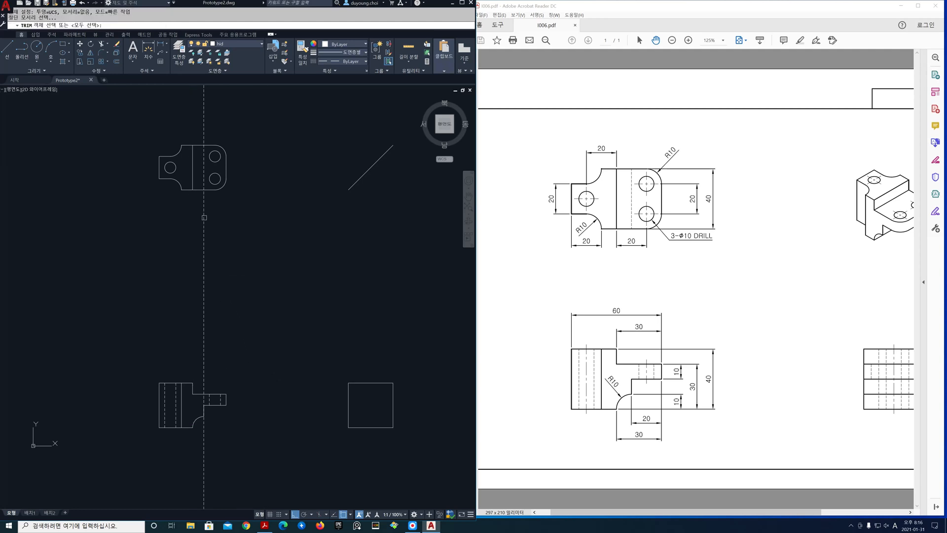
left_click(202, 195)
key("Return")
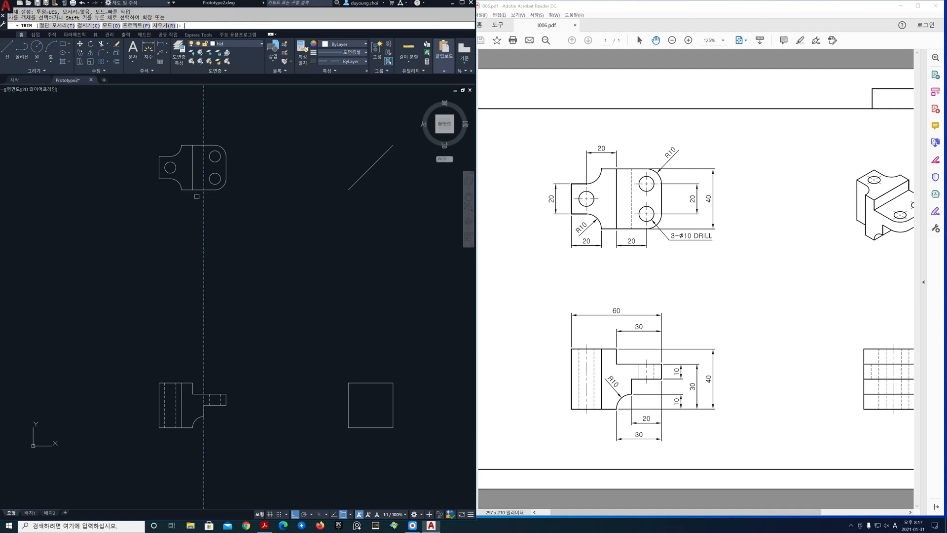
type("t")
key("Return")
left_click(200, 195)
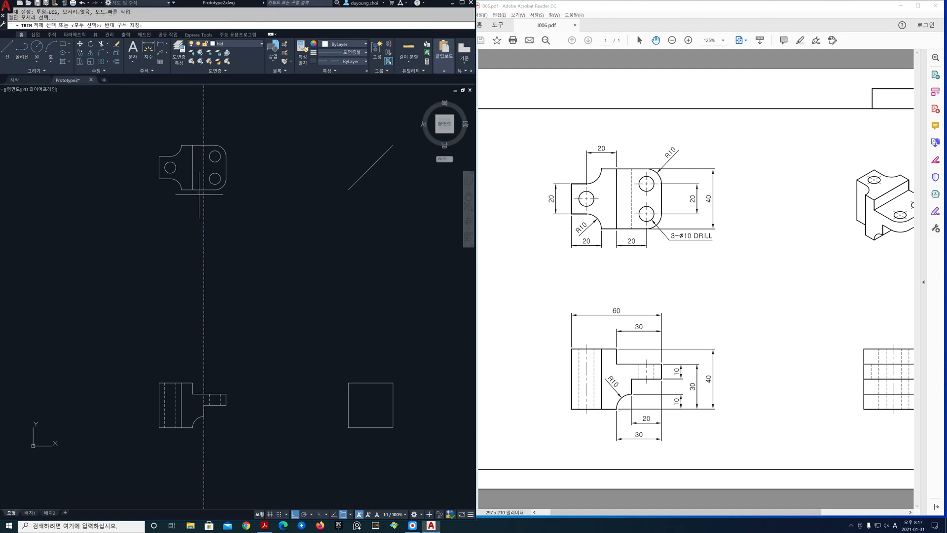
left_click(194, 139)
key("Return")
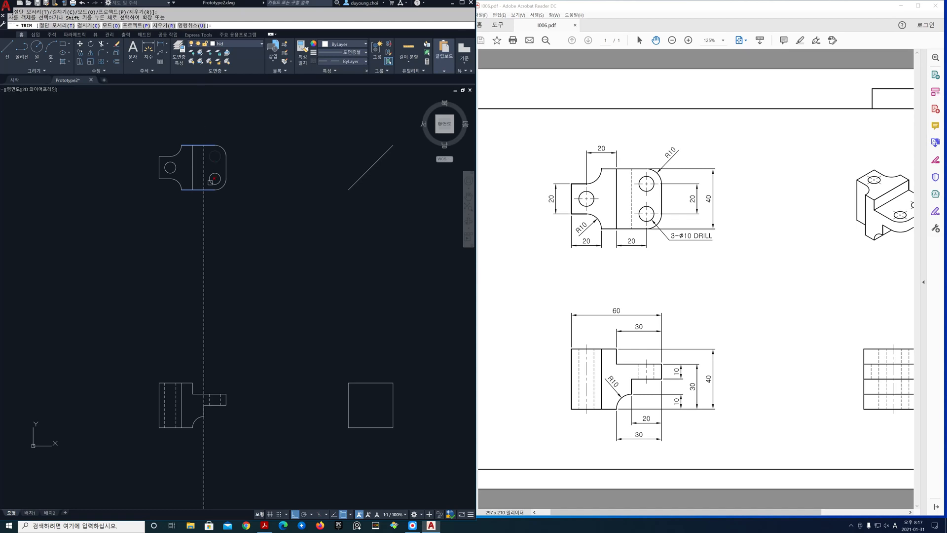
key("Return")
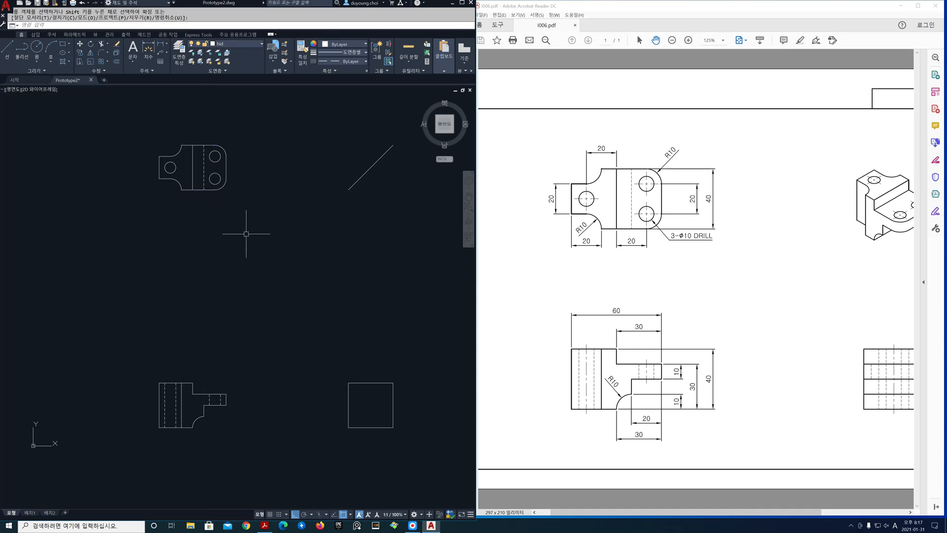
Thaw the cen layer with all three views in sight
middle_click_drag(253, 250, 211, 270)
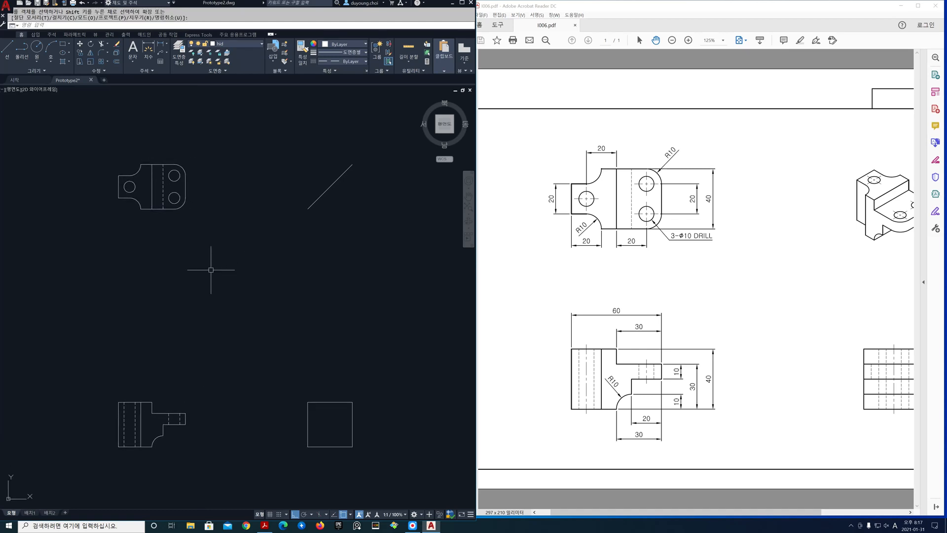
left_click(259, 46)
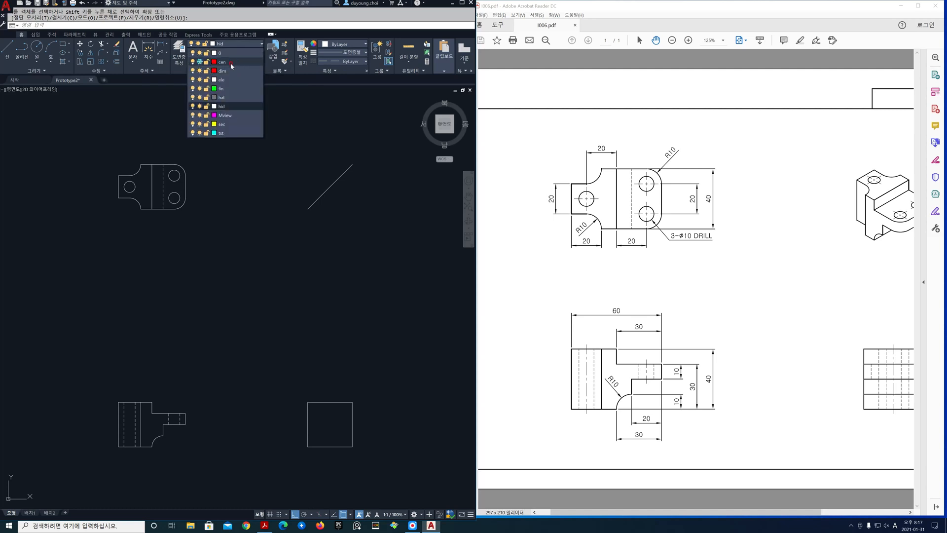
left_click(200, 62)
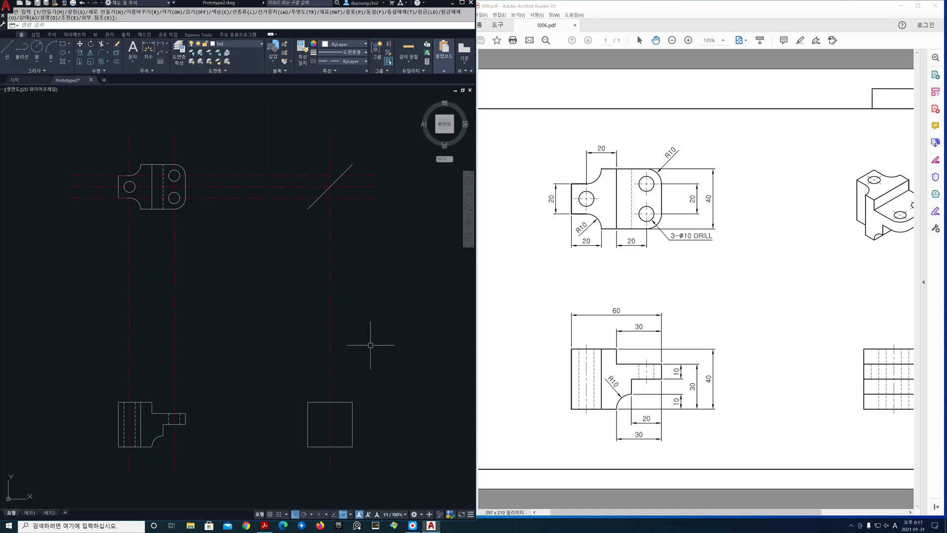
middle_click_drag(367, 345, 360, 344)
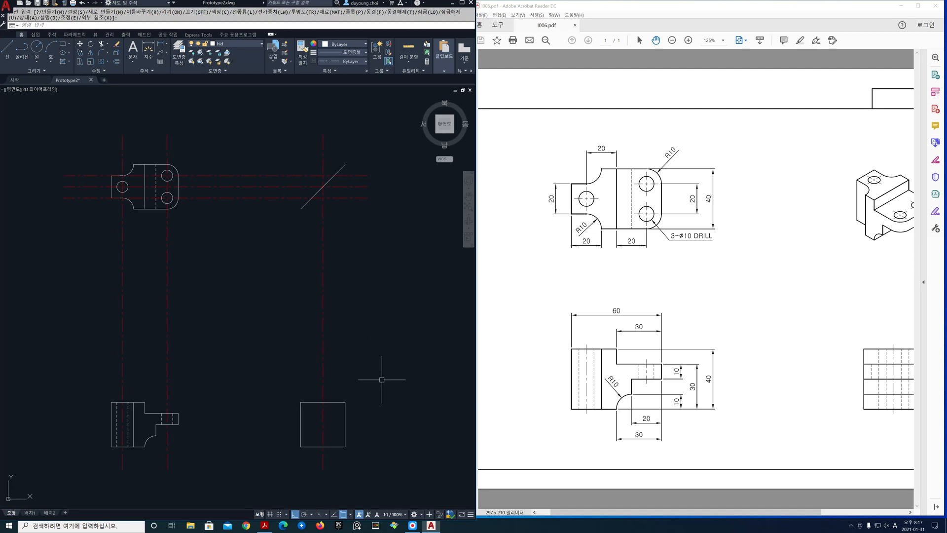
Make ele the current layer and draw horizontal construction lines through the front view flange's upper and lower edges and the R10 arc's upper end
left_click(729, 315)
left_click_drag(729, 315, 696, 313)
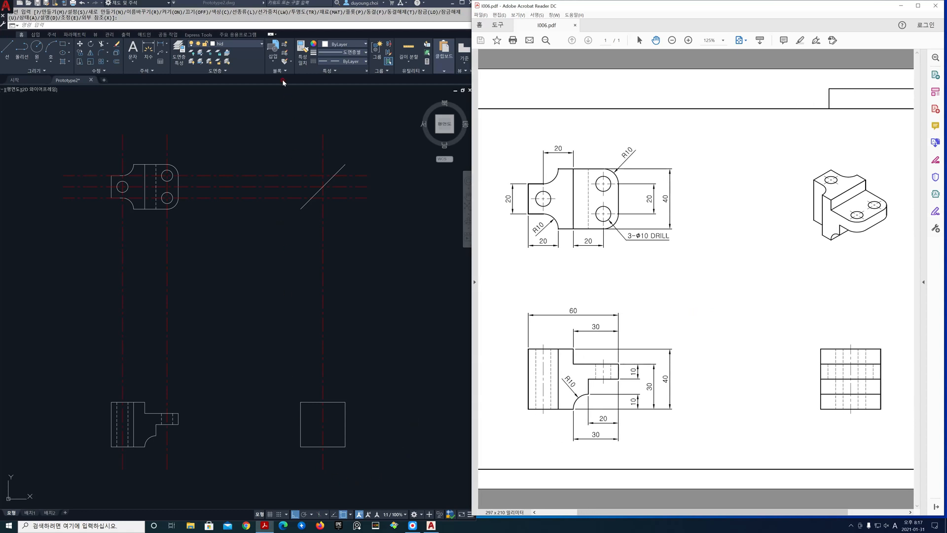
left_click(262, 45)
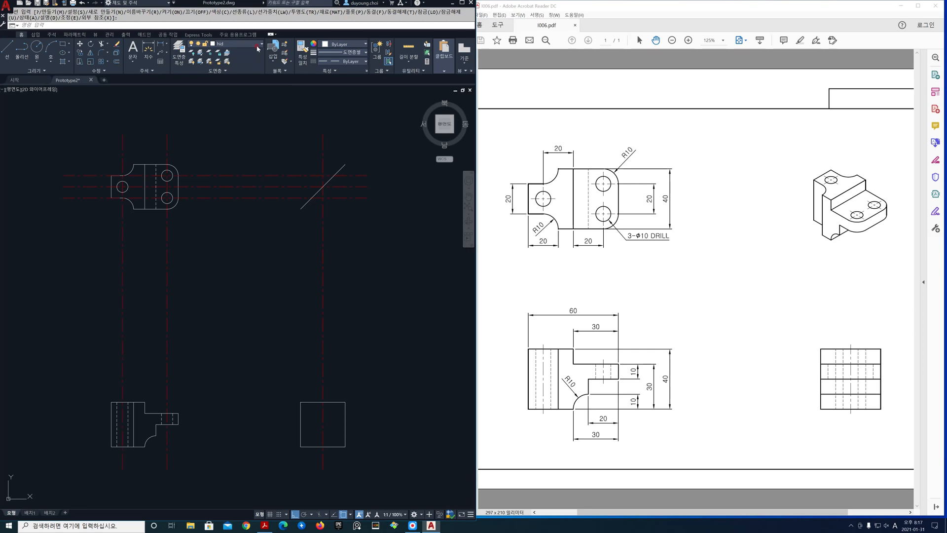
left_click(254, 48)
left_click(241, 80)
type("xl")
key("Return")
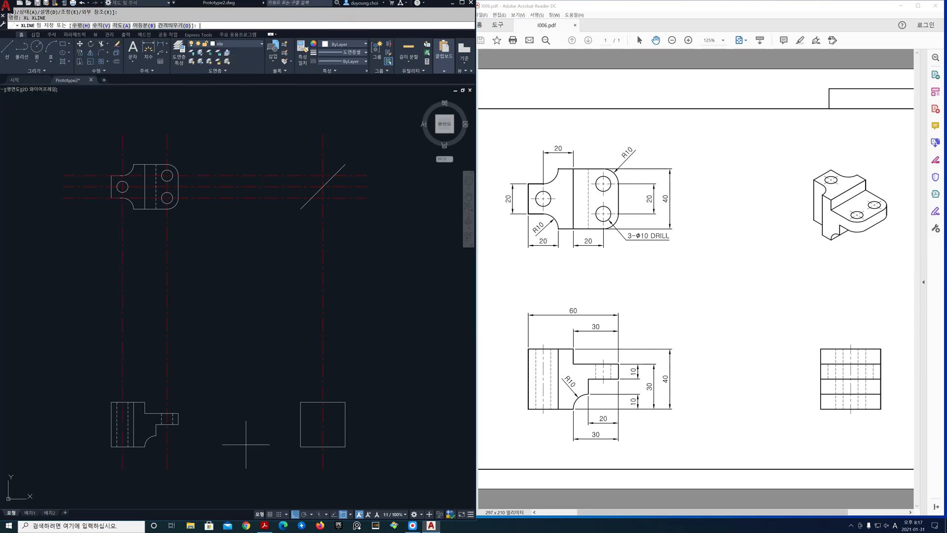
type("h")
key("Return")
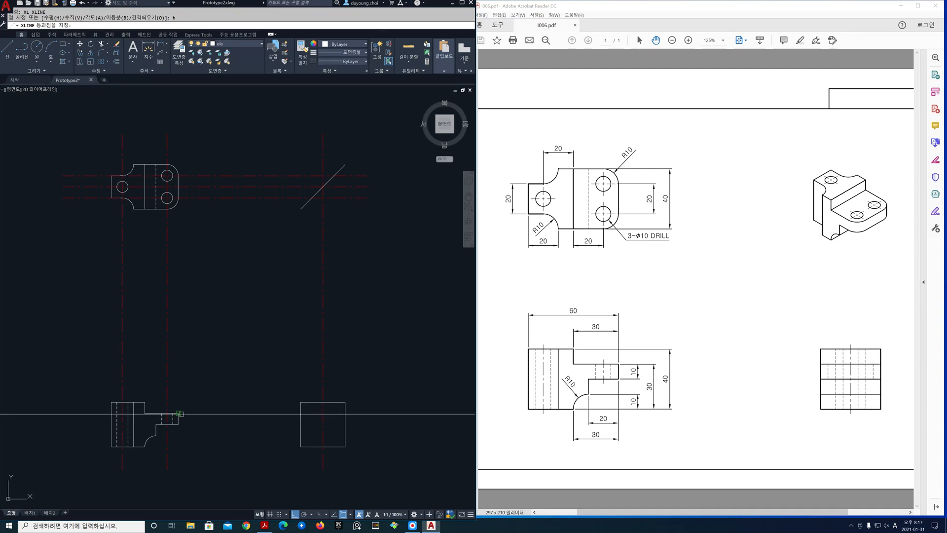
left_click(178, 413)
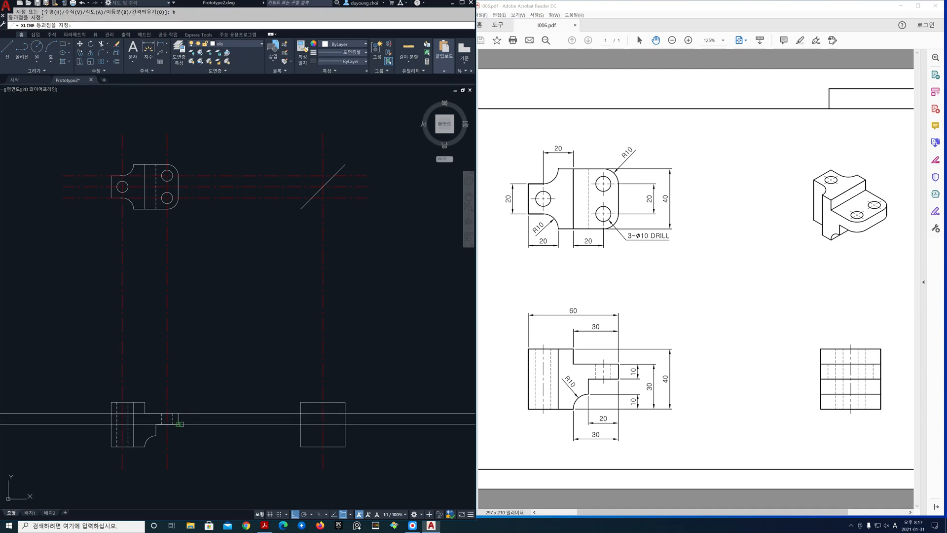
left_click(180, 423)
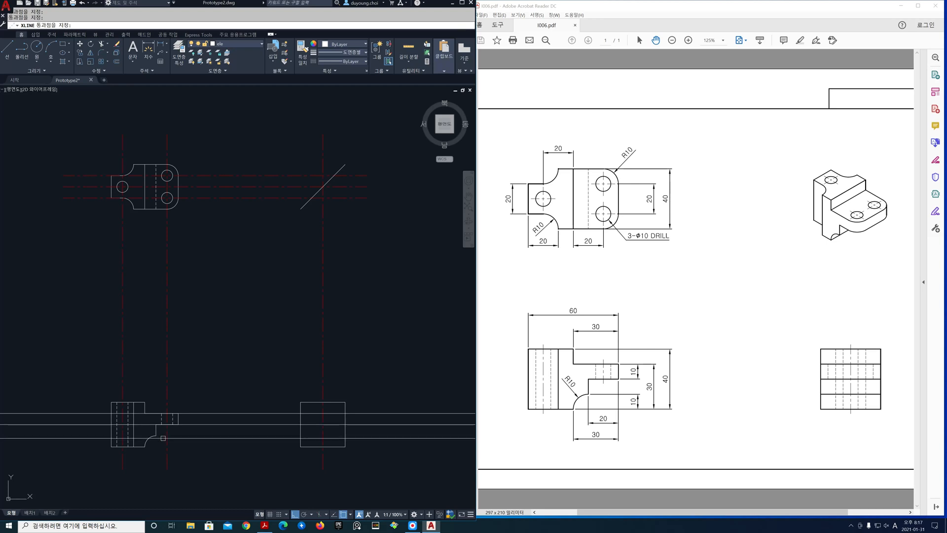
left_click(157, 436)
key("Return")
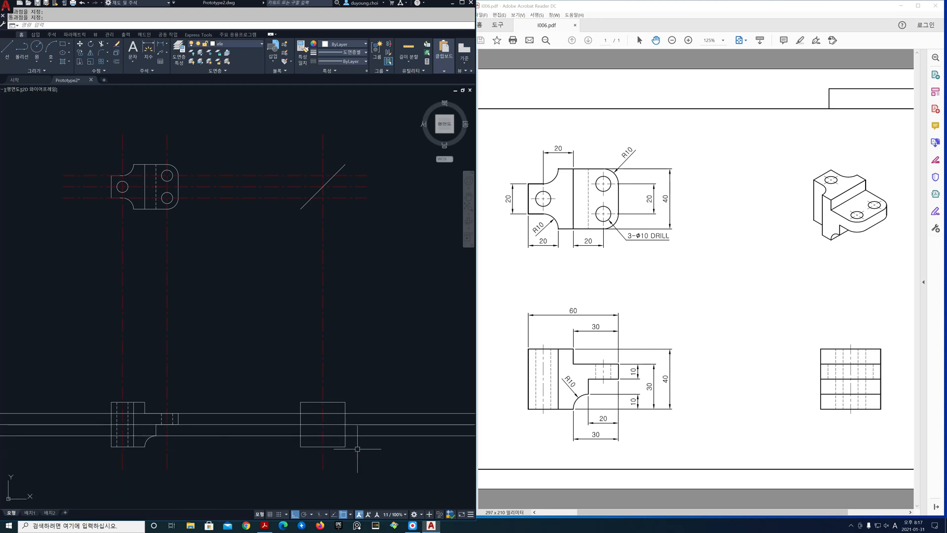
Trim the three horizontal construction lines to the side view's square, using the square as the cutting edge
type("tr")
key("space")
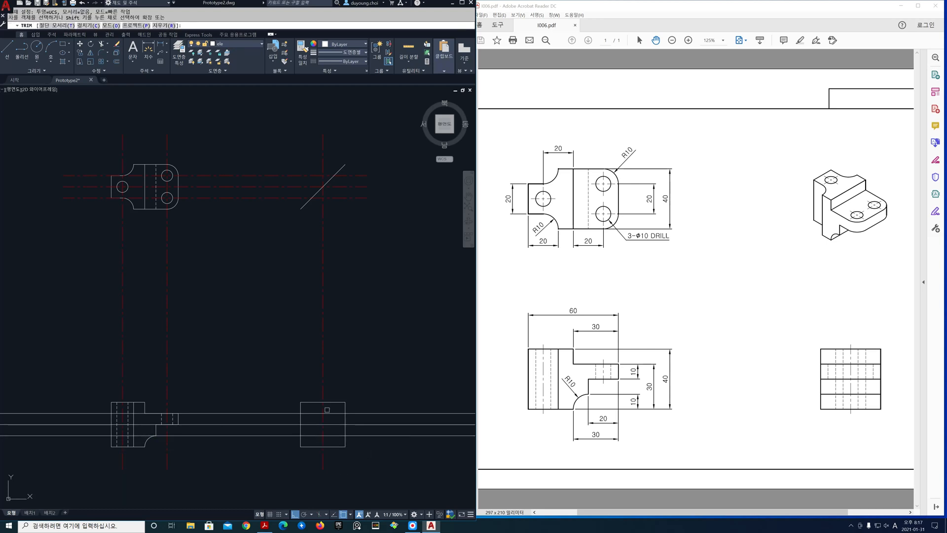
type("t")
key("space")
left_click(290, 384)
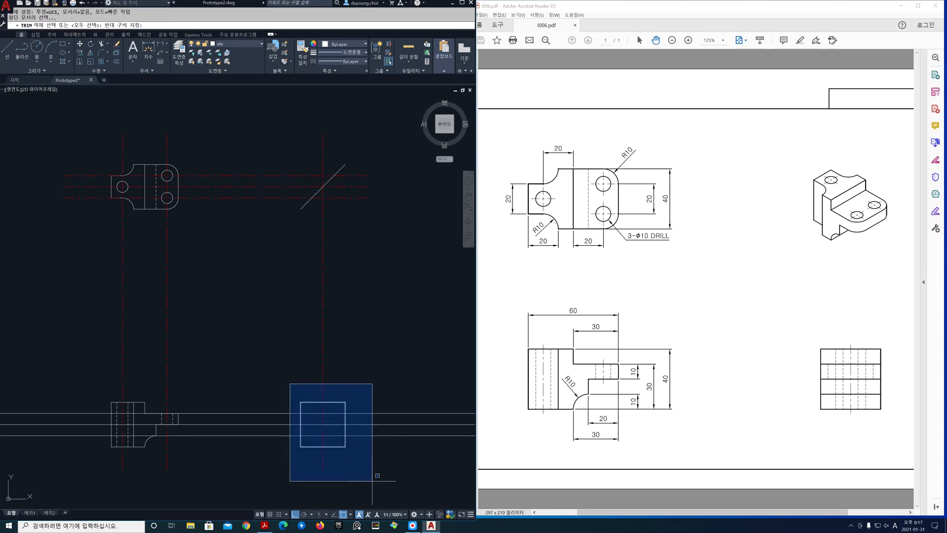
left_click(372, 480)
key("space")
left_click(381, 466)
left_click(384, 405)
left_click(266, 380)
left_click(267, 465)
key("space")
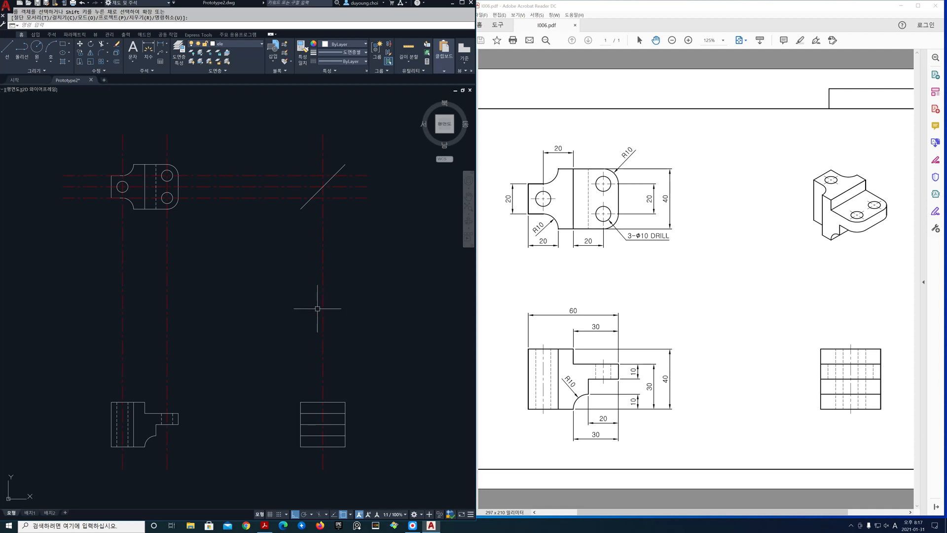
Make hid the current layer and draw horizontal construction lines through the upper and lower quadrants of the top view's left hole
left_click(261, 44)
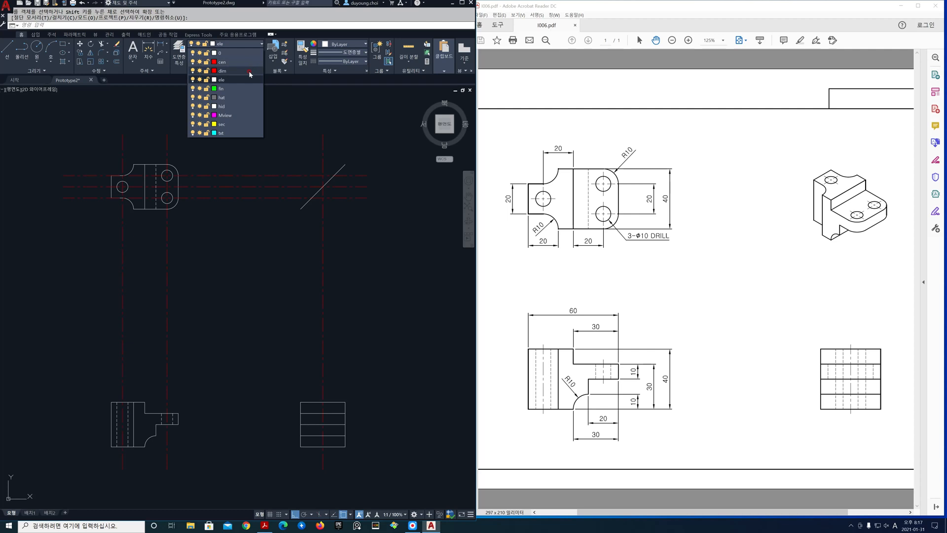
left_click(247, 105)
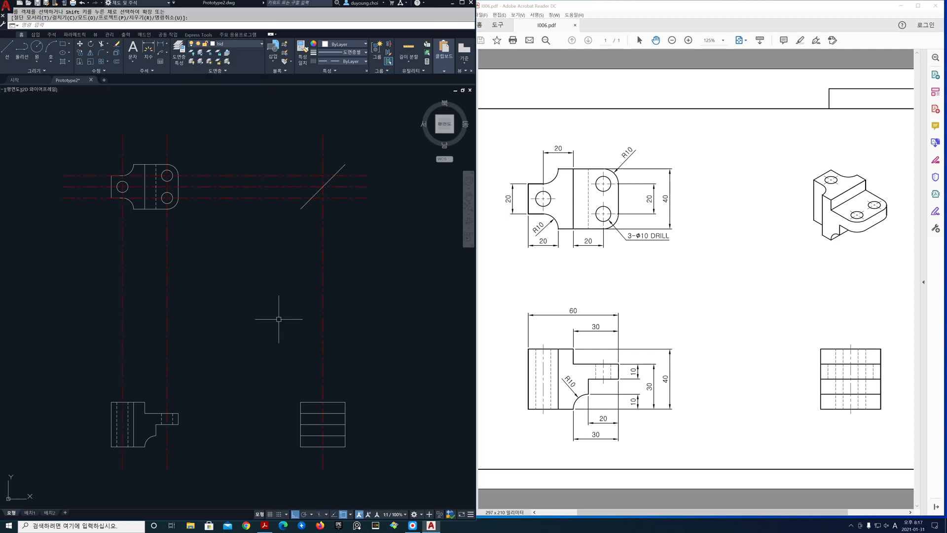
key("Escape")
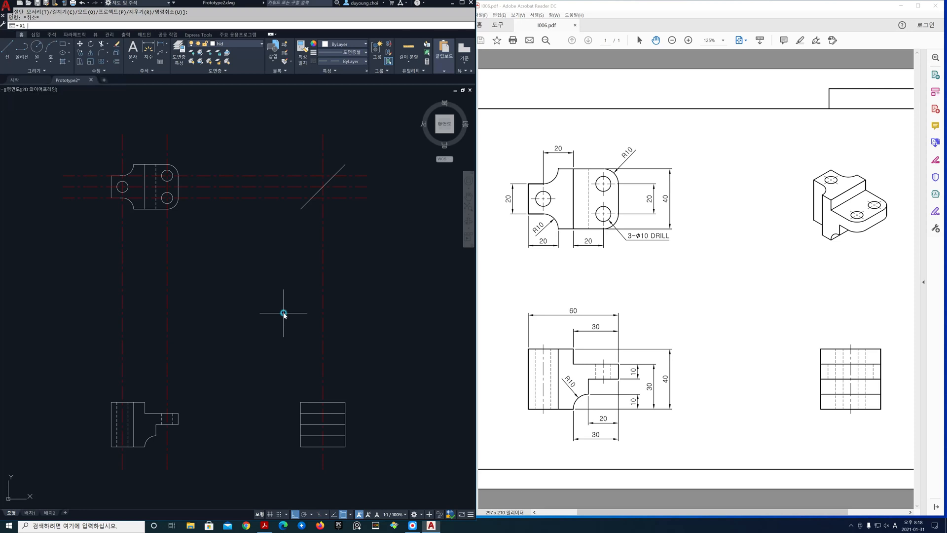
key("Return")
type("h")
key("Return")
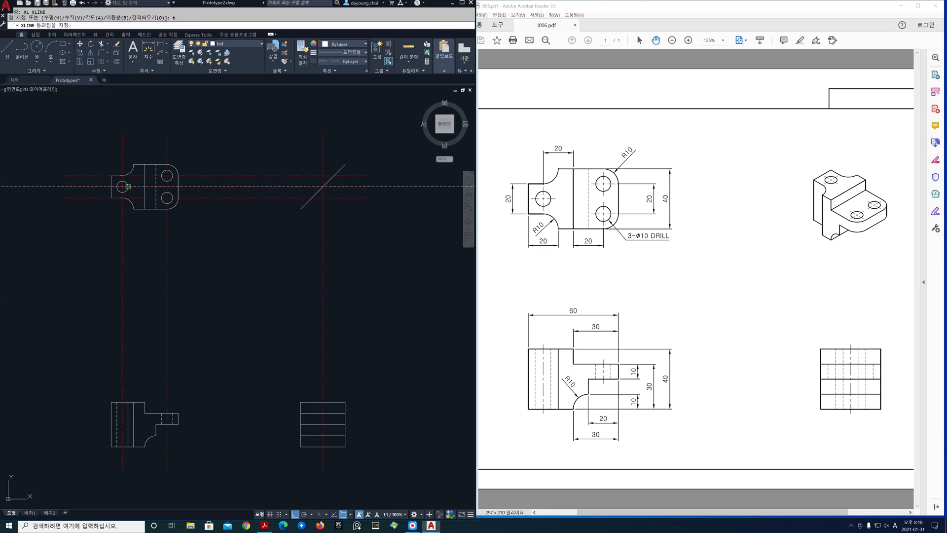
left_click(122, 181)
left_click(123, 191)
key("Return")
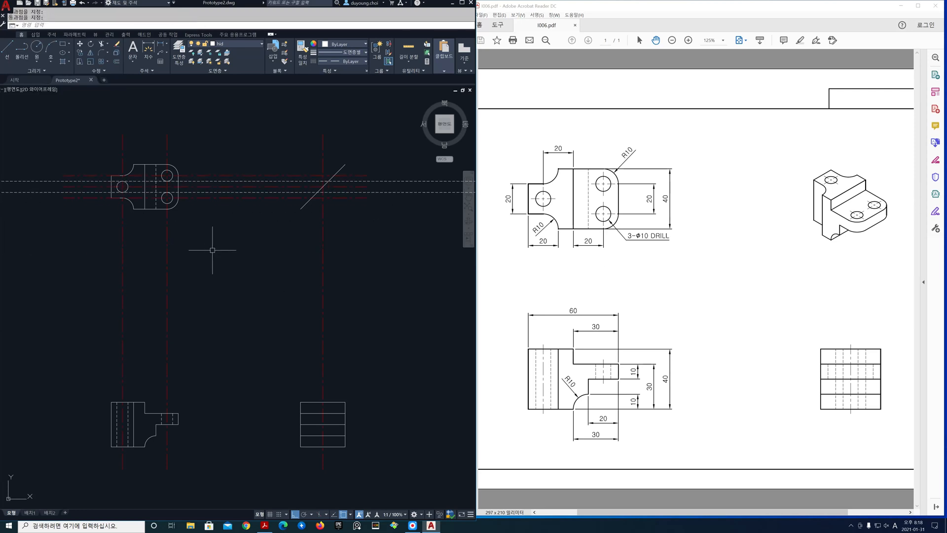
Draw vertical construction lines through the points where the left hole's two projection lines cross the diagonal miter line
key("Return")
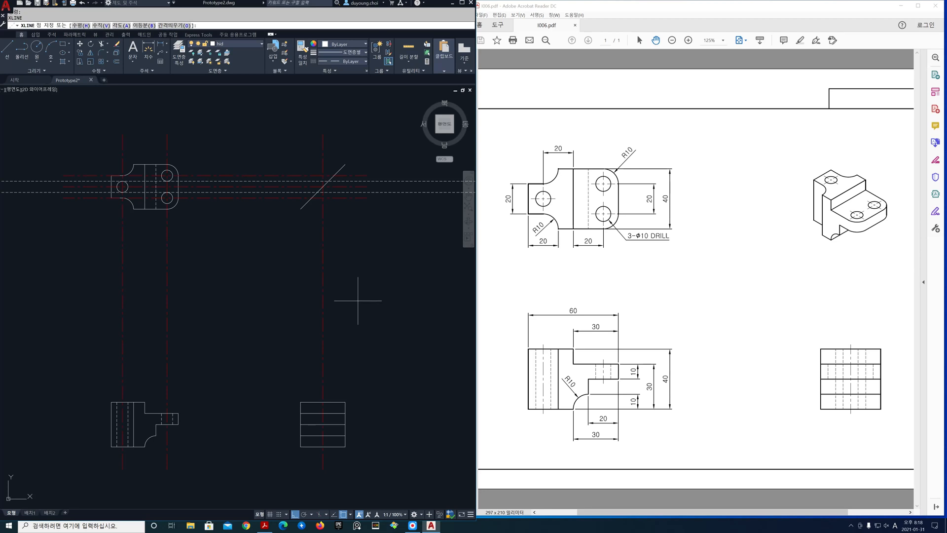
type("v")
key("Return")
left_click(317, 192)
left_click(329, 181)
key("Return")
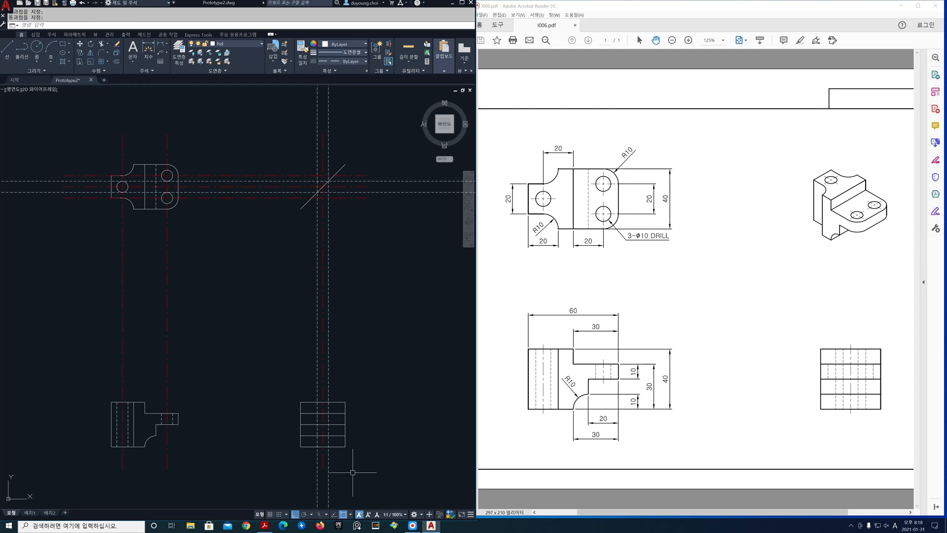
Trim the two vertical hidden lines to the side view's upper and lower edges
type("tr")
key("Return")
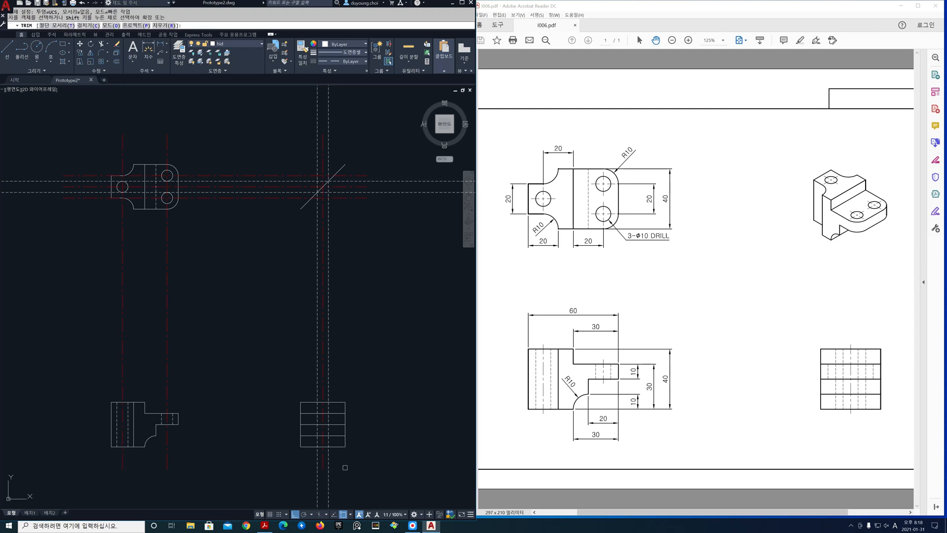
left_click(283, 389)
left_click(392, 486)
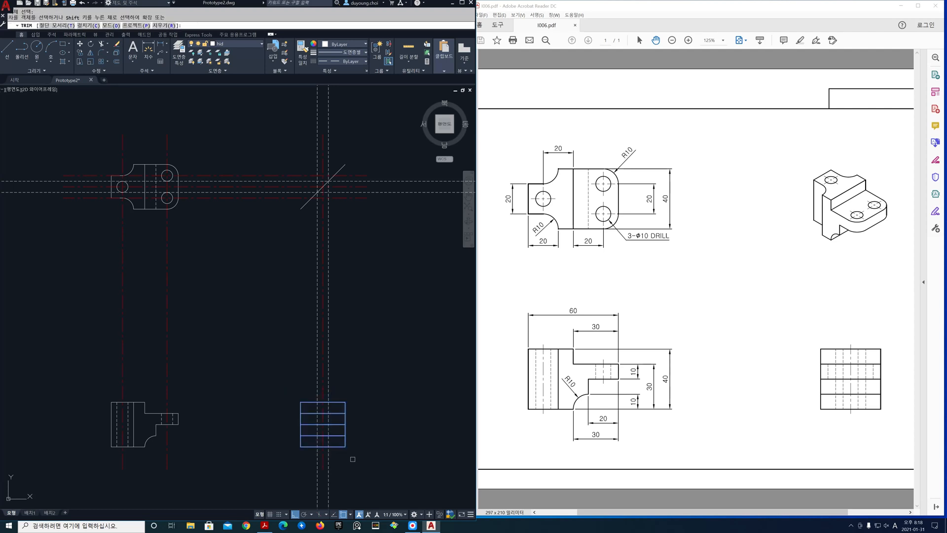
left_click(328, 456)
left_click(317, 386)
key("Return")
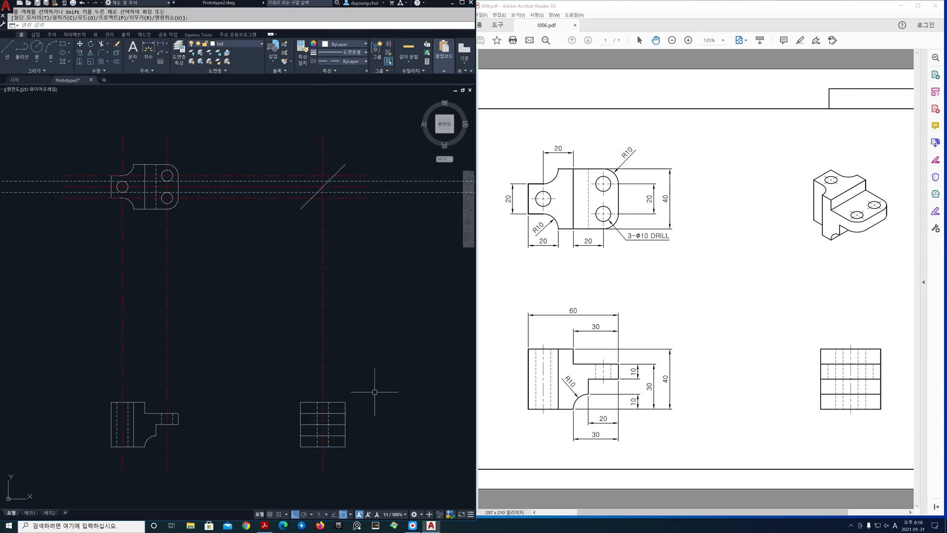
Erase the two horizontal hidden construction lines projected from the top view's left hole
type("e")
key("Return")
left_click(419, 211)
left_click(404, 170)
key("Return")
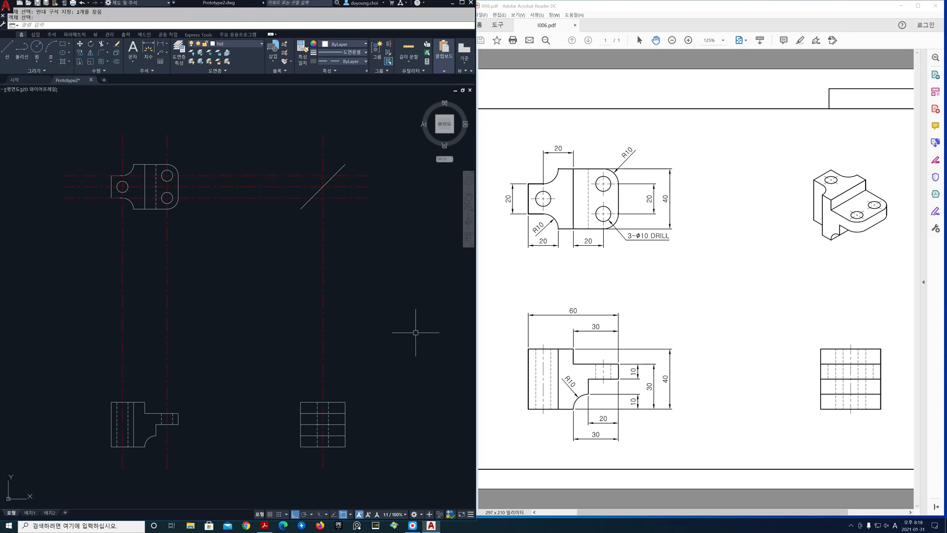
Draw four horizontal hidden construction lines through the upper and lower quadrants of the top view's two right holes
type("xl")
key("Return")
type("h")
key("Return")
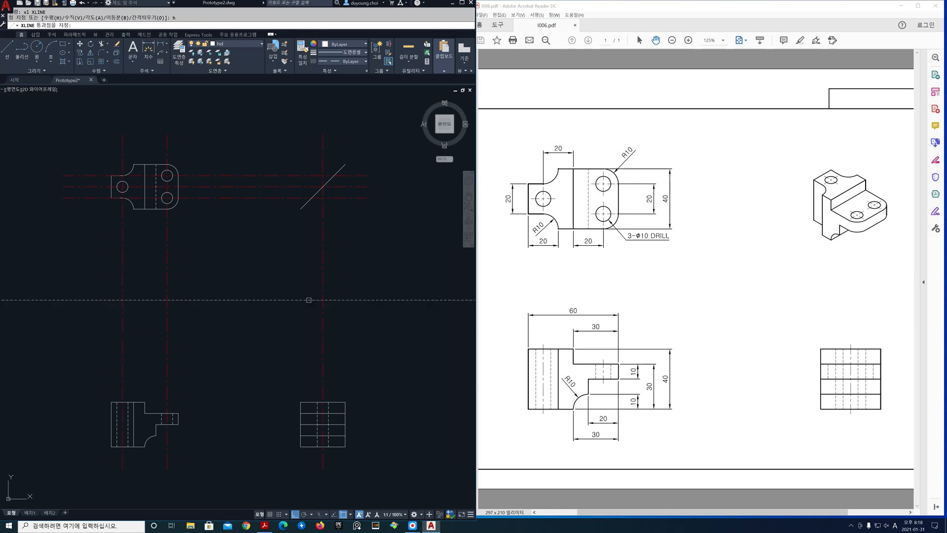
left_click(167, 203)
left_click(168, 192)
left_click(168, 180)
left_click(167, 169)
key("Return")
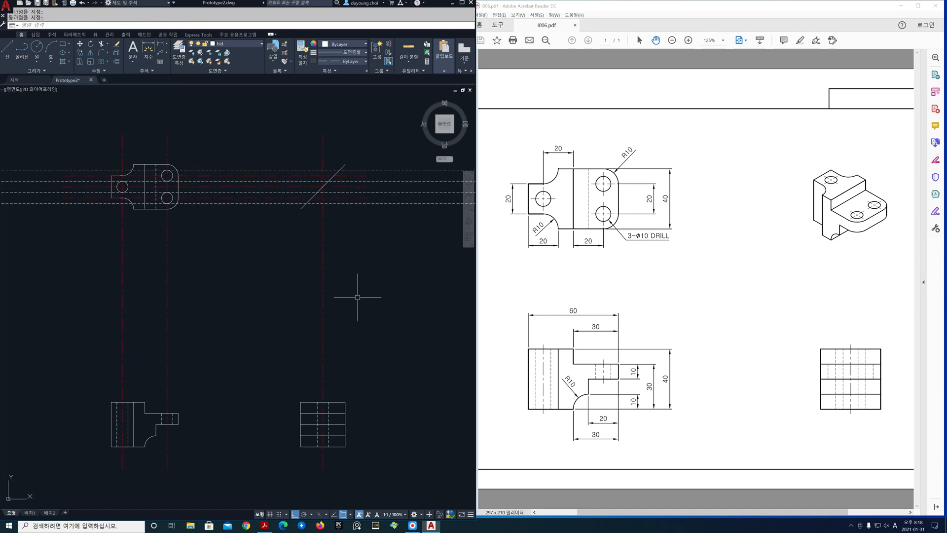
Draw four vertical construction lines down to the side view from where the right holes' projection lines cross the diagonal line
key("Return")
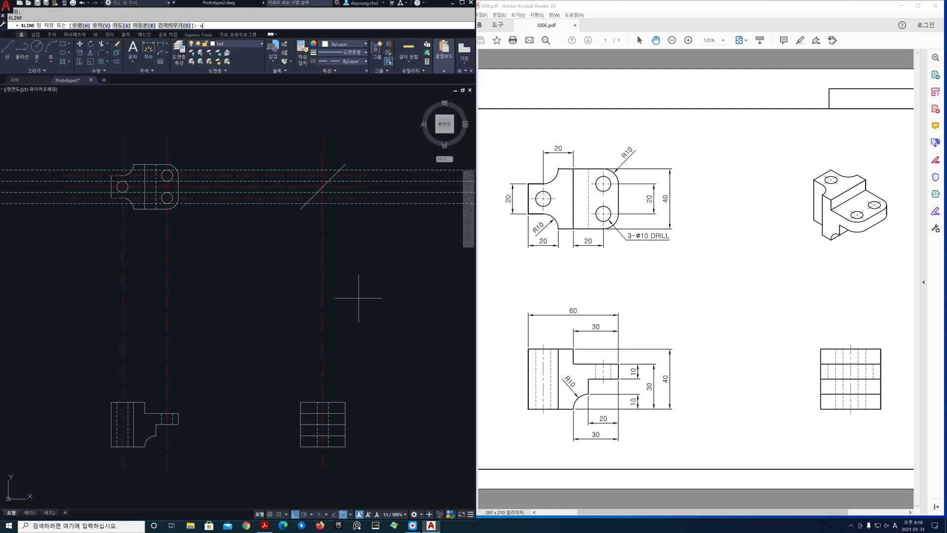
type("v")
key("Return")
left_click(307, 203)
left_click(317, 192)
left_click(329, 175)
left_click(339, 172)
key("Return")
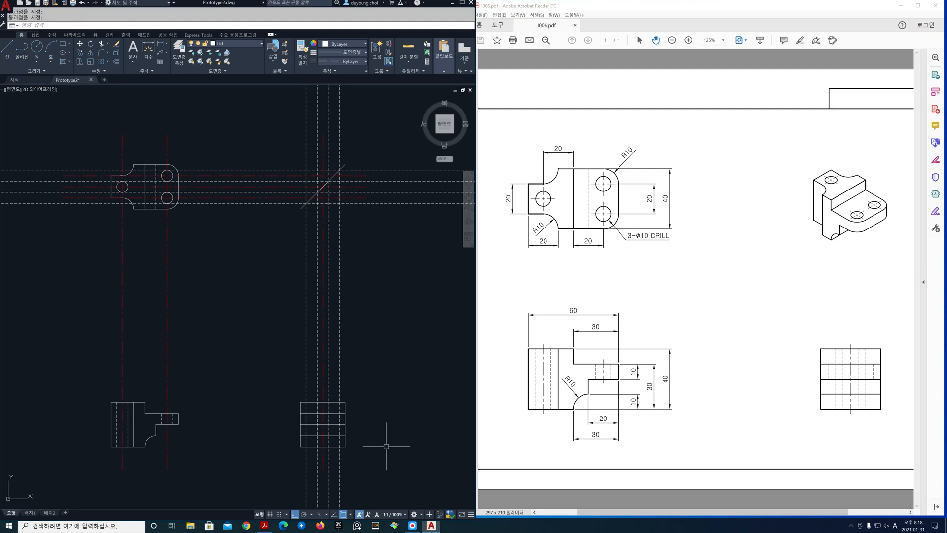
Erase the two inner vertical construction lines that overlap the side view's existing hidden lines
scroll(327, 442, "up", 2)
scroll(327, 441, "up", 2)
middle_click_drag(325, 441, 314, 387)
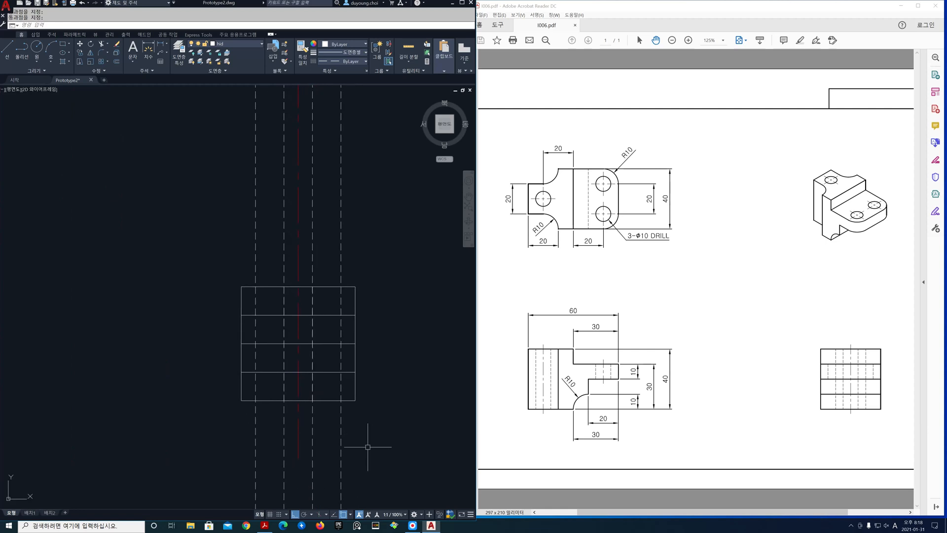
type("e")
key("Return")
left_click(284, 257)
left_click(312, 254)
key("Return")
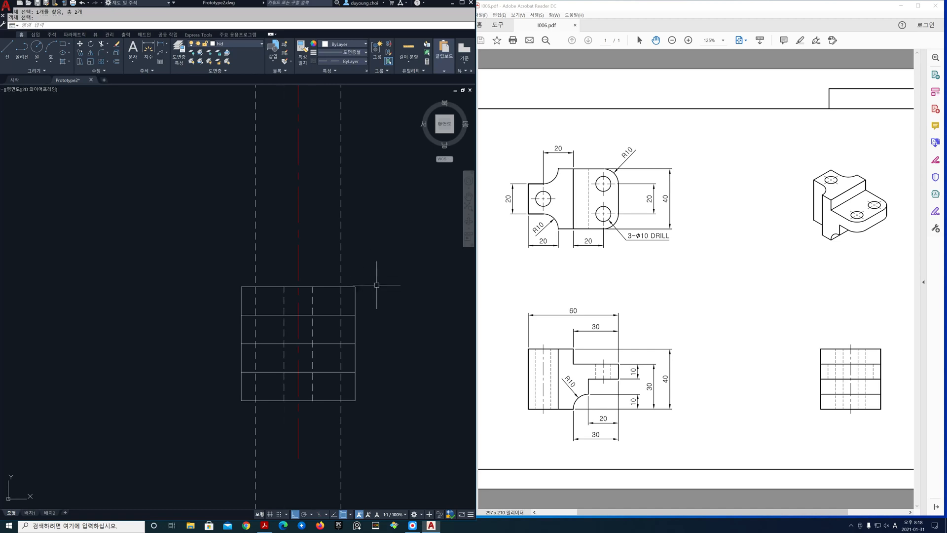
Trim the two outer vertical hidden lines to the side view's second band, using its upper and lower lines as cutting edges
type("tr")
key("Return")
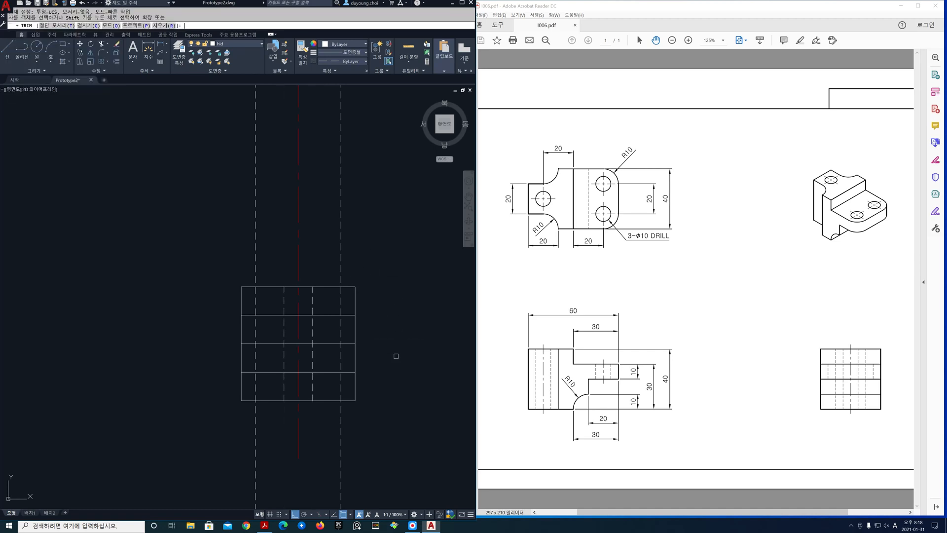
type("t")
key("Return")
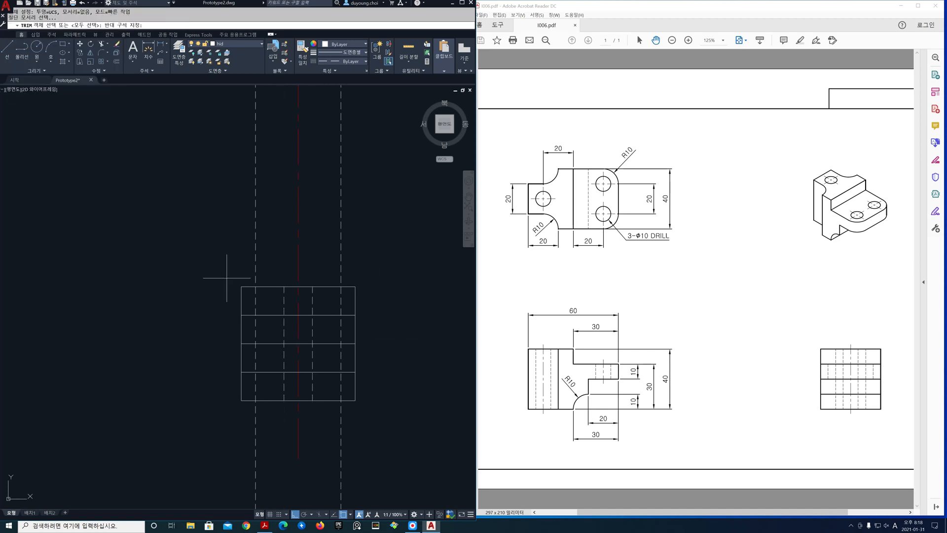
left_click(226, 278)
key("Escape")
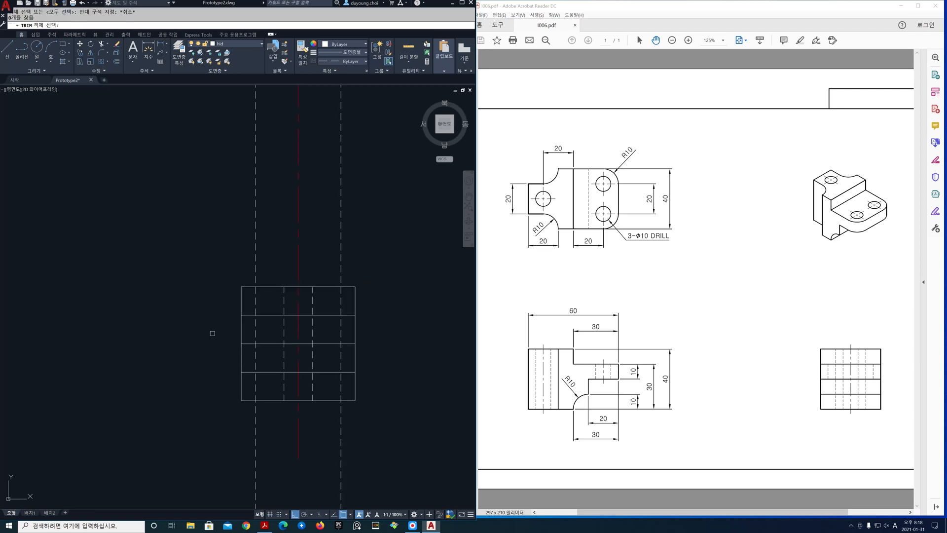
left_click(219, 310)
left_click(382, 356)
key("Return")
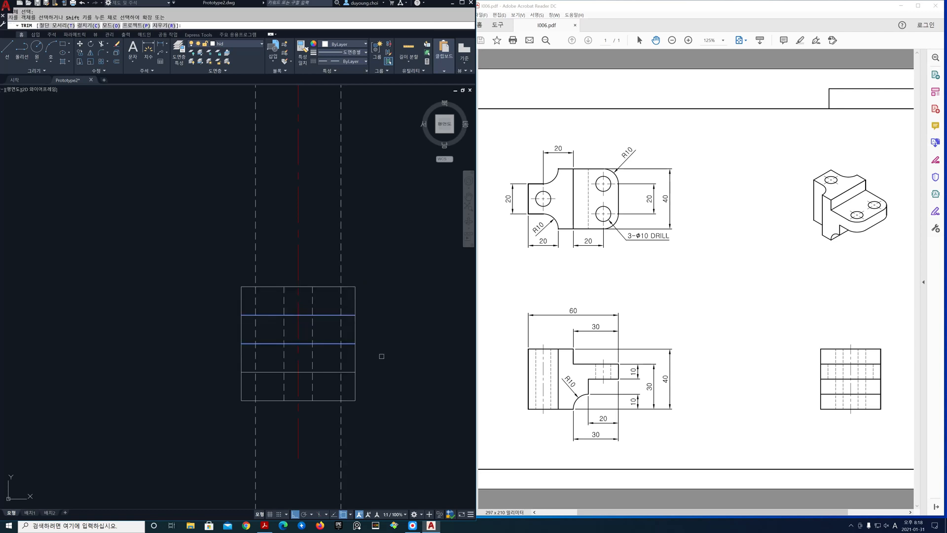
left_click(341, 248)
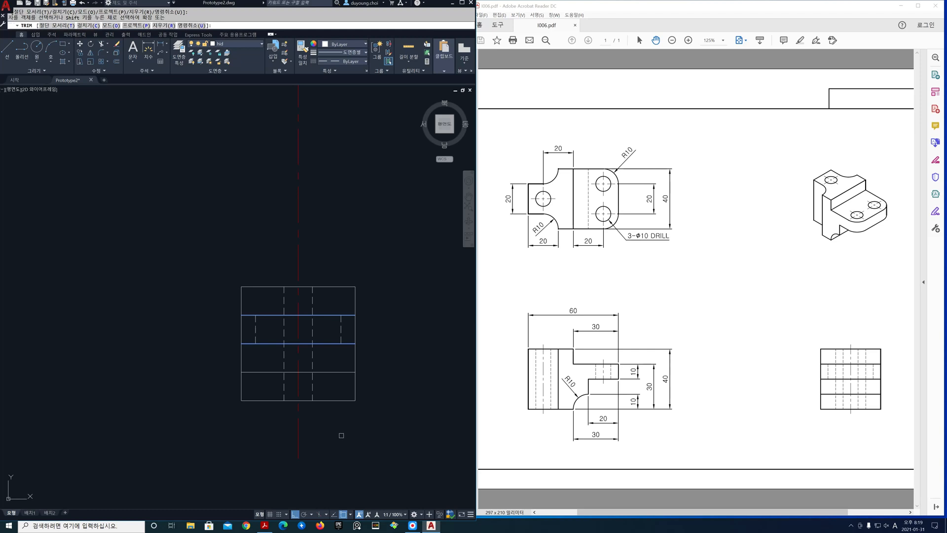
key("Return")
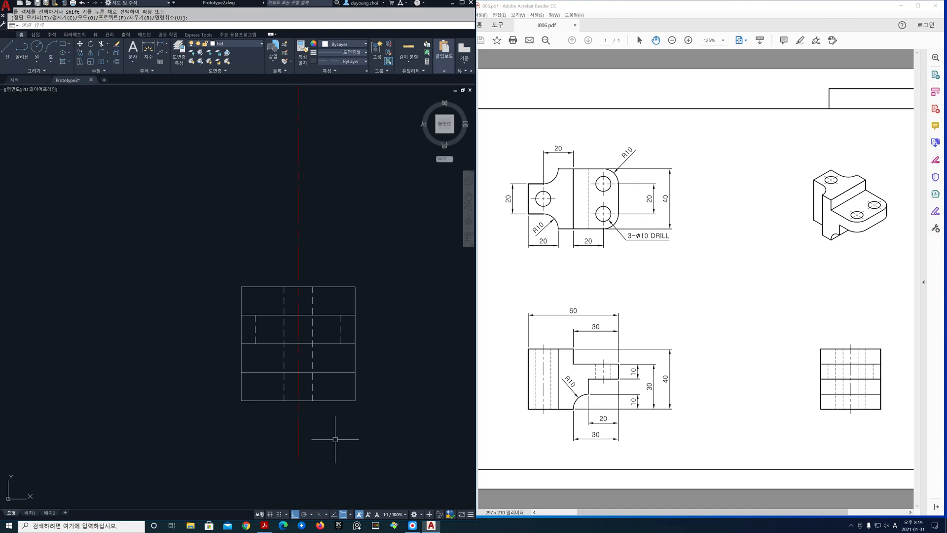
scroll(335, 439, "down", 4)
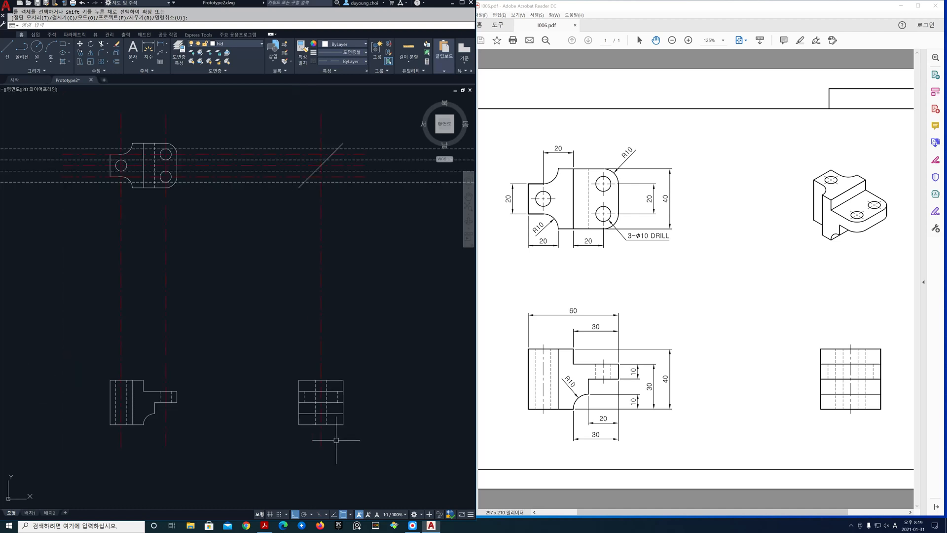
middle_click_drag(377, 350, 371, 369)
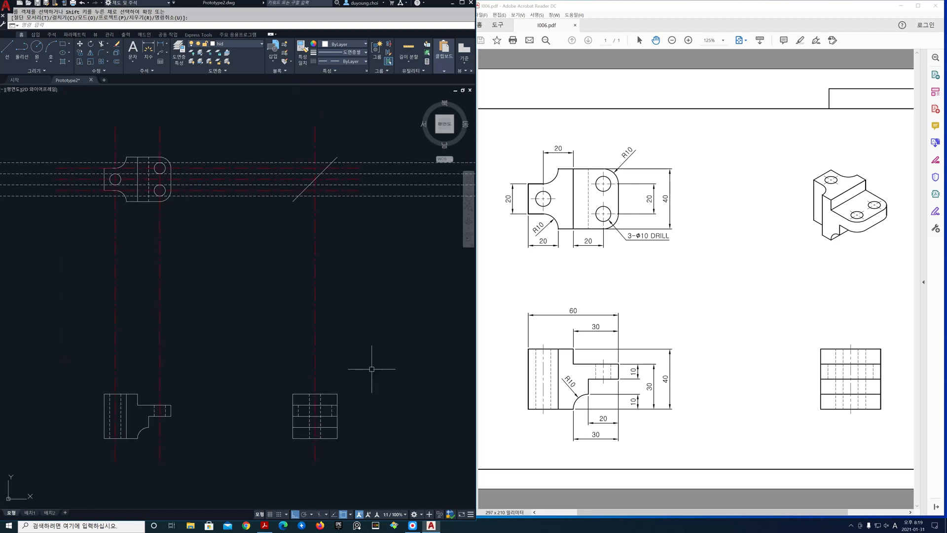
Erase the four horizontal hidden construction lines projected from the top view's two right holes
type("e")
key("Return")
left_click(405, 204)
left_click(387, 159)
key("Return")
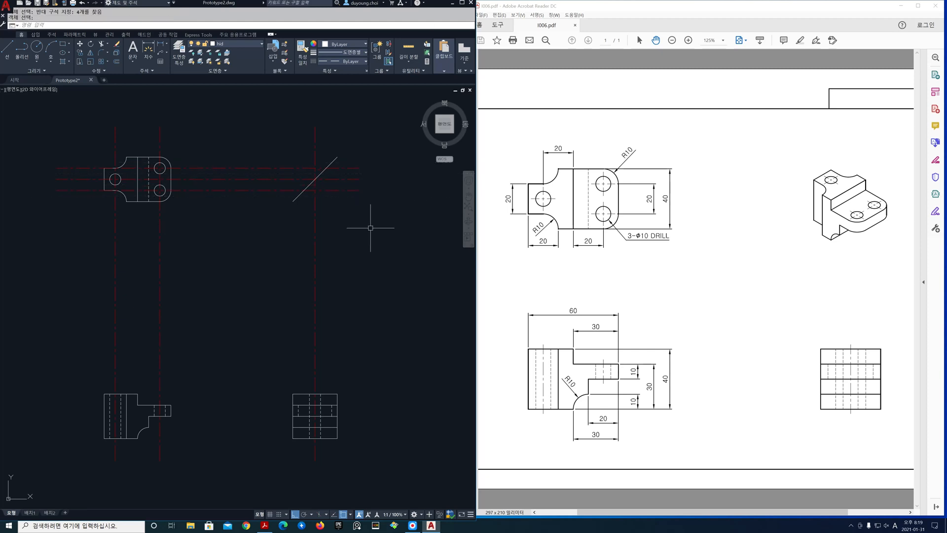
Draw two horizontal hidden construction lines through the upper and lower left corners of the top view's left tab
key("Return")
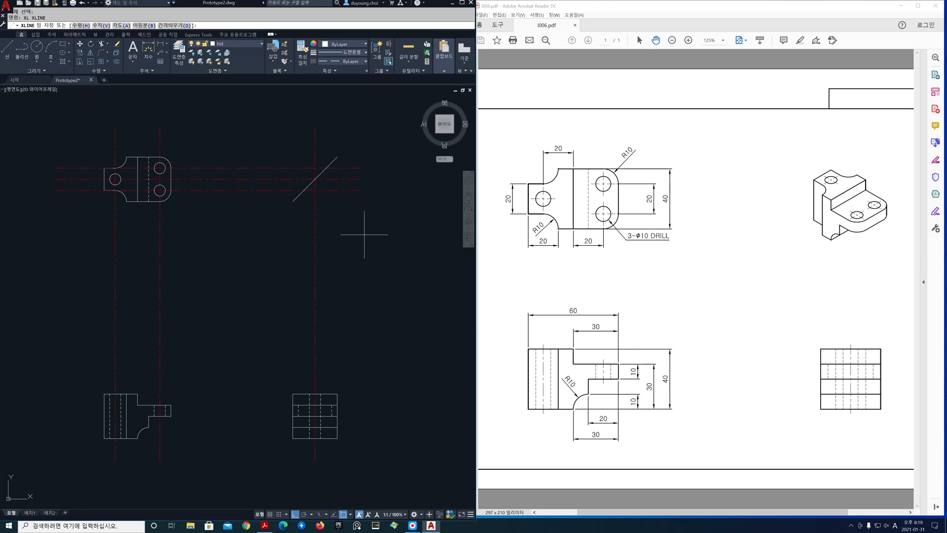
type("x1")
key("Return")
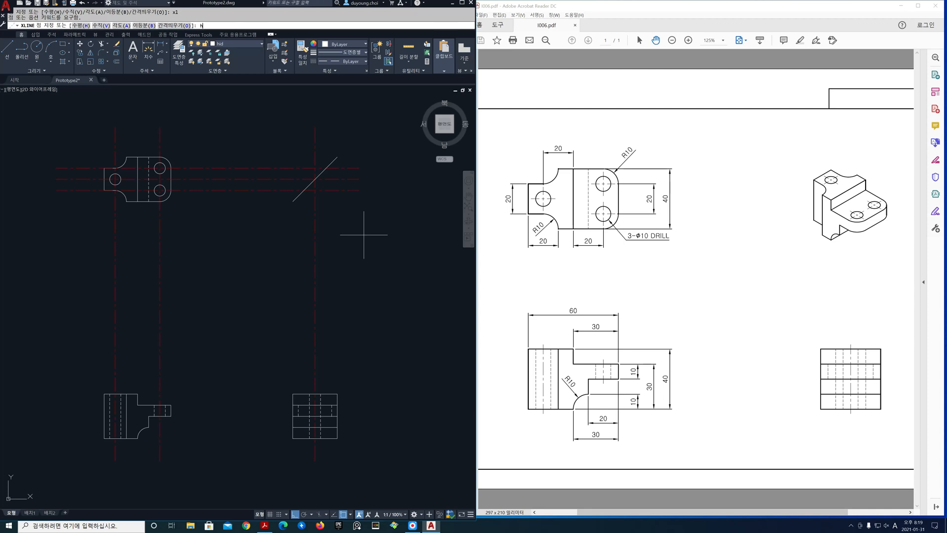
type("h")
key("Return")
left_click(104, 168)
left_click(104, 190)
key("Return")
Draw two vertical hidden construction lines down through the side view from where the tab's projection lines cross the diagonal line
key("Return")
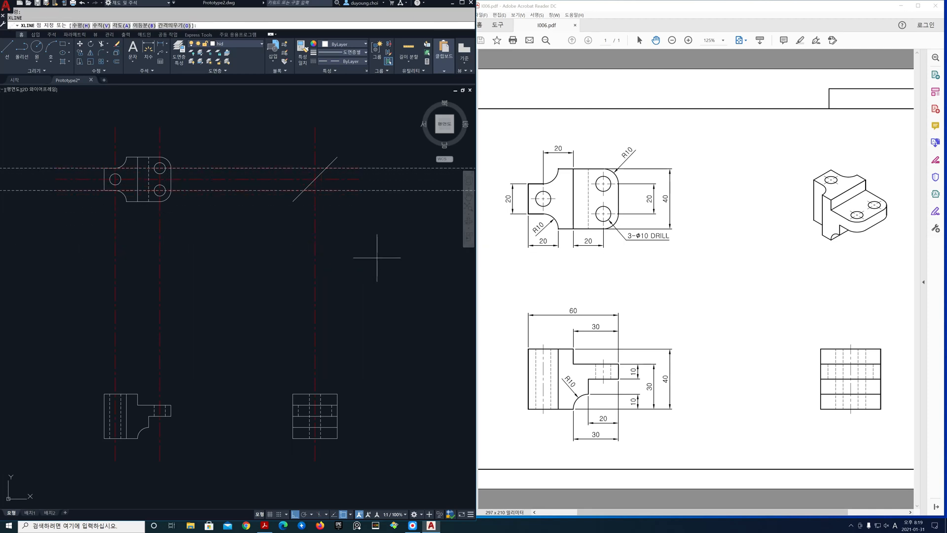
type("v")
key("Return")
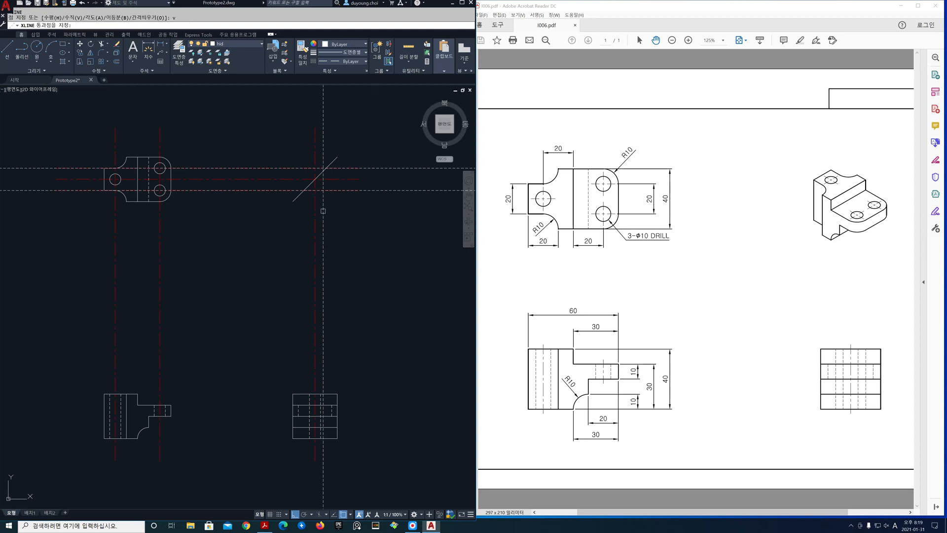
left_click(304, 190)
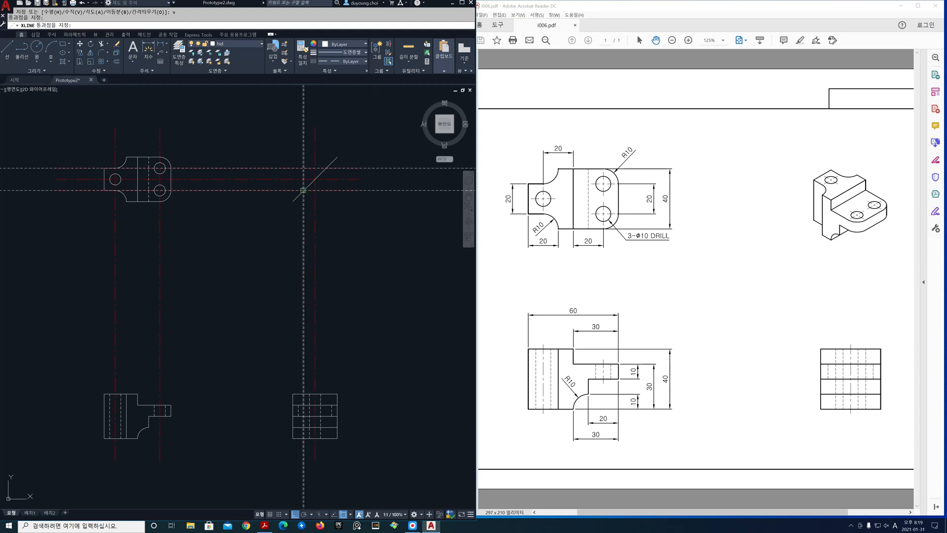
left_click(326, 165)
key("Return")
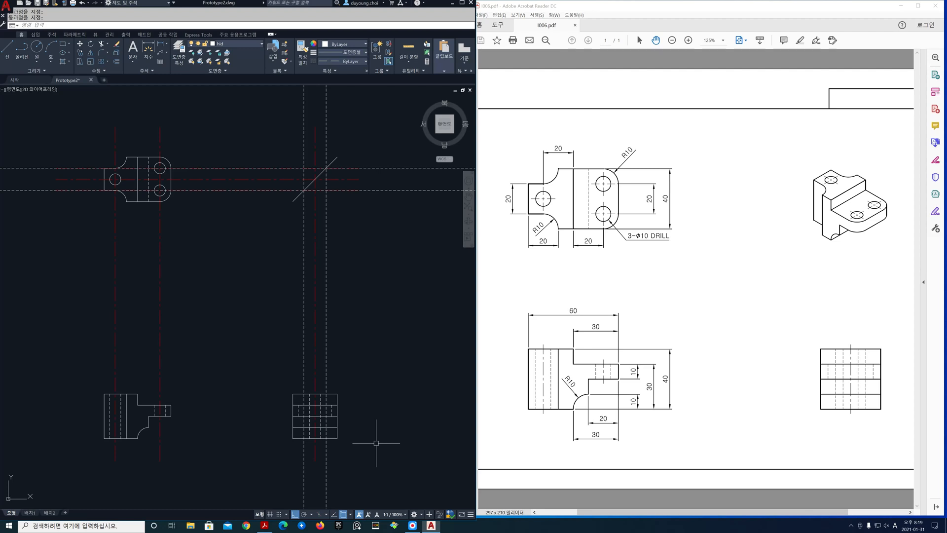
Trim the two new vertical hidden lines to the side view's outline, using the whole side view as cutting edges
middle_click_drag(311, 445, 311, 367)
scroll(315, 326, "up", 2)
middle_click_drag(376, 348, 362, 351)
key("Return")
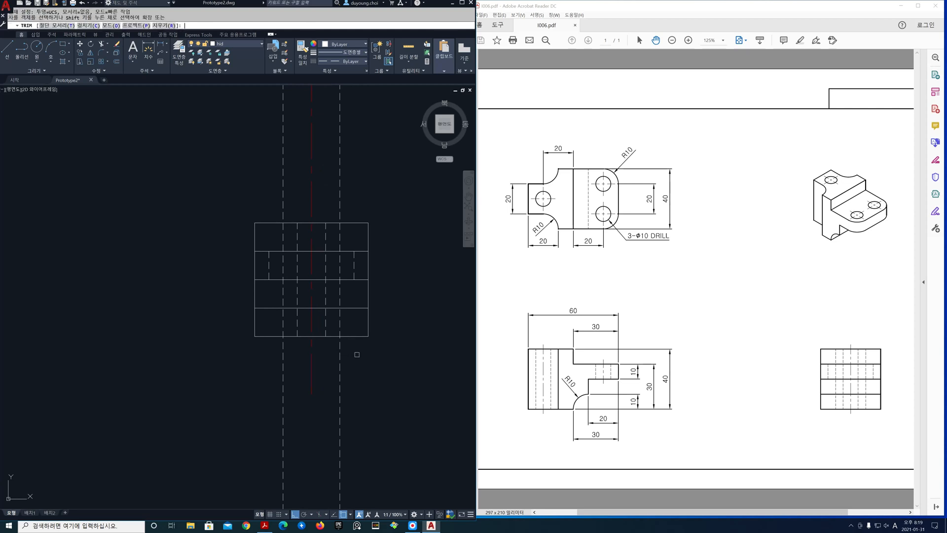
type("t")
key("Return")
left_click(233, 210)
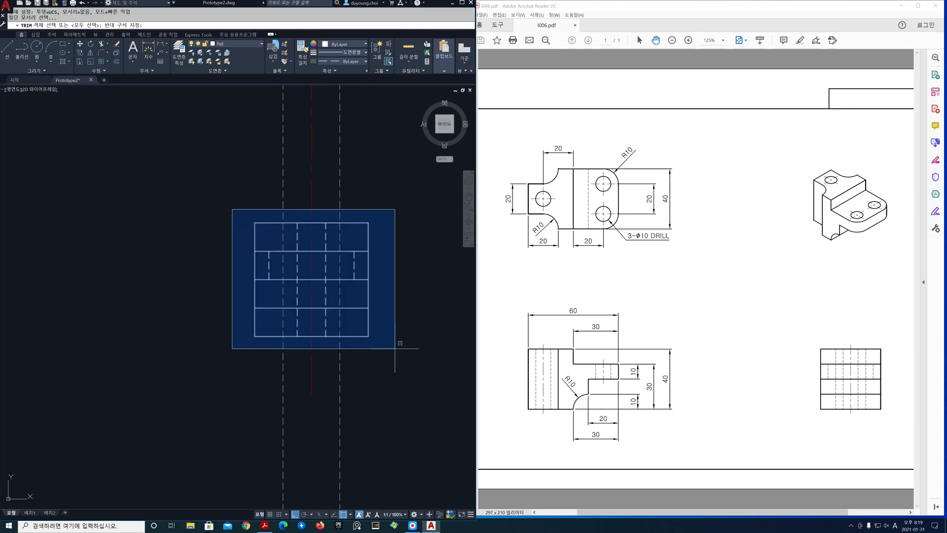
left_click(394, 349)
key("Return")
left_click(339, 207)
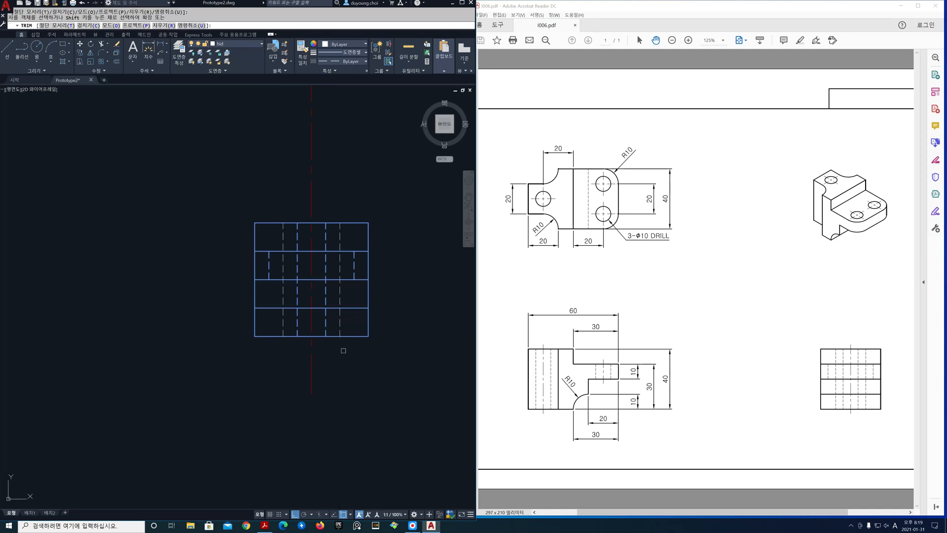
key("Return")
Erase the two horizontal hidden construction lines projected from the top view's left tab
scroll(359, 374, "down", 6)
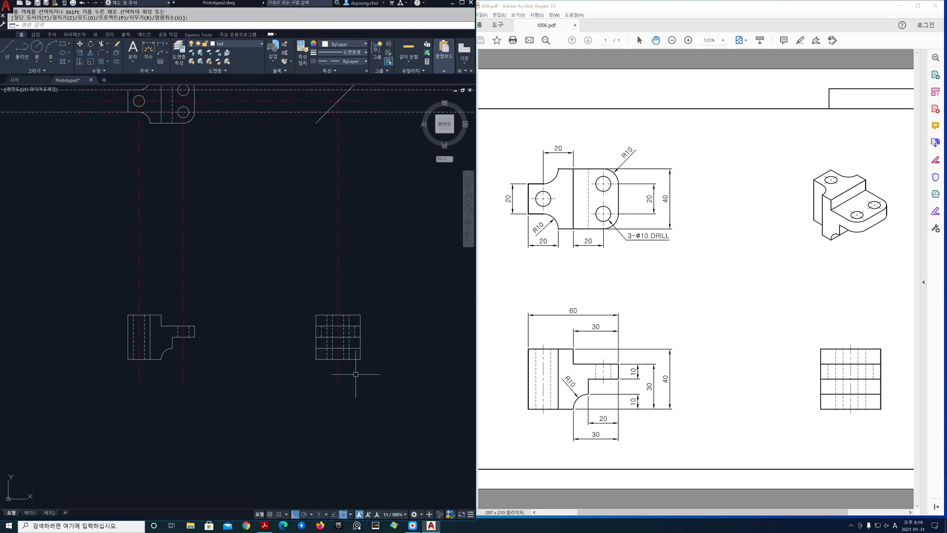
scroll(308, 275, "up", 2)
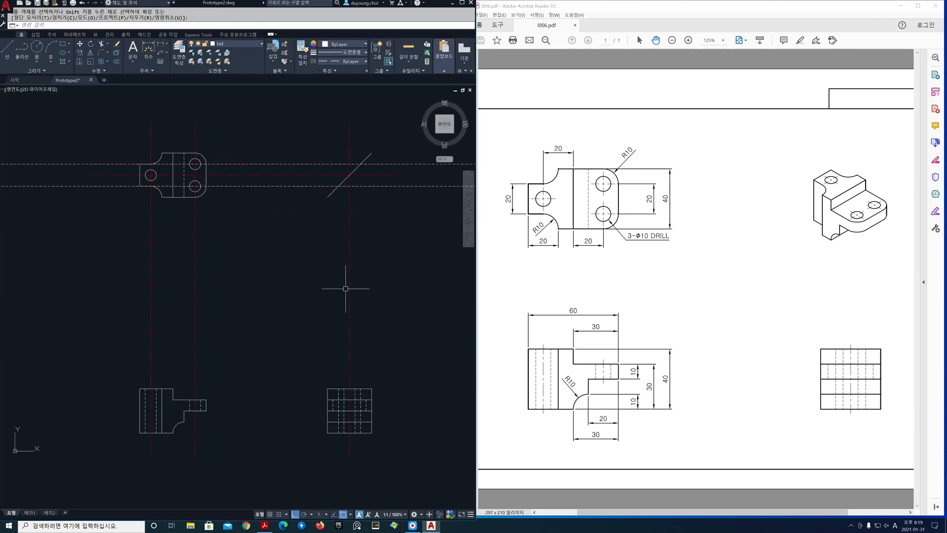
type("e")
key("Return")
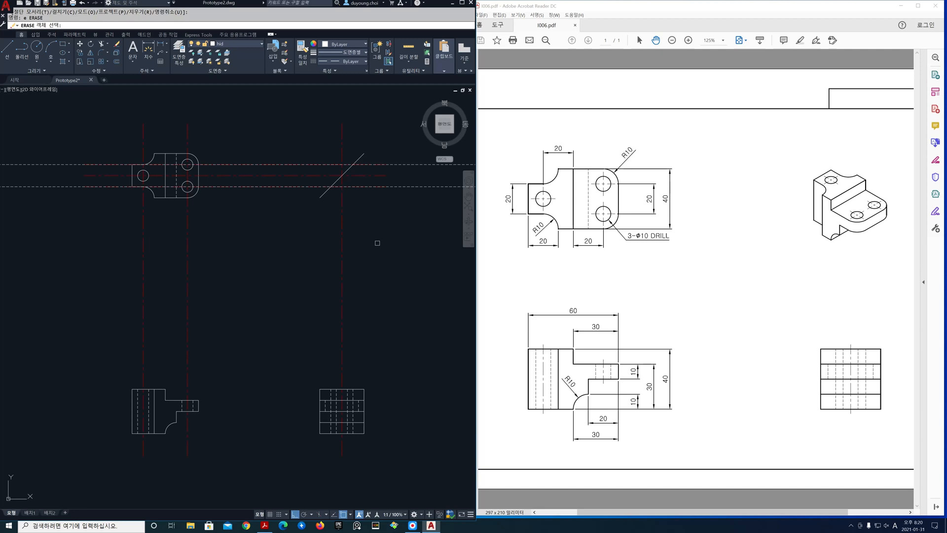
left_click(436, 210)
left_click(410, 160)
key("Return")
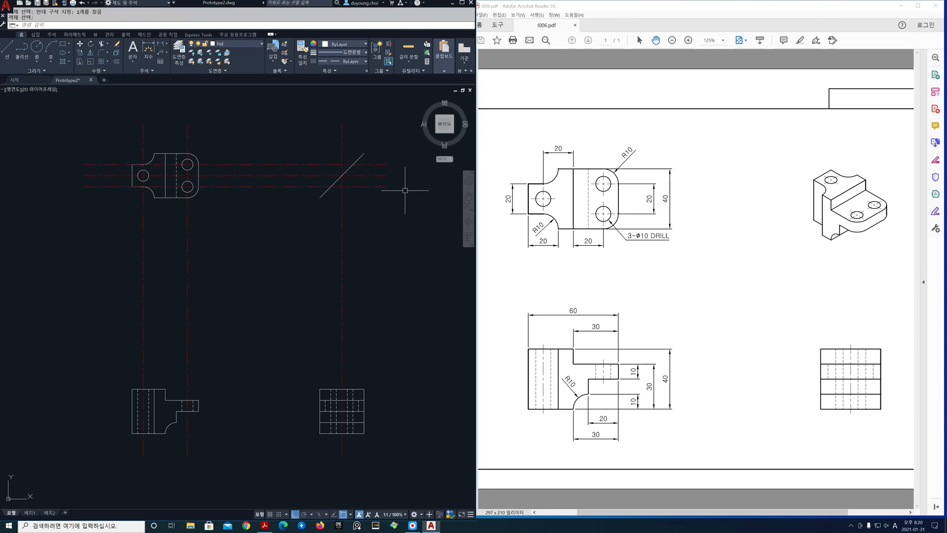